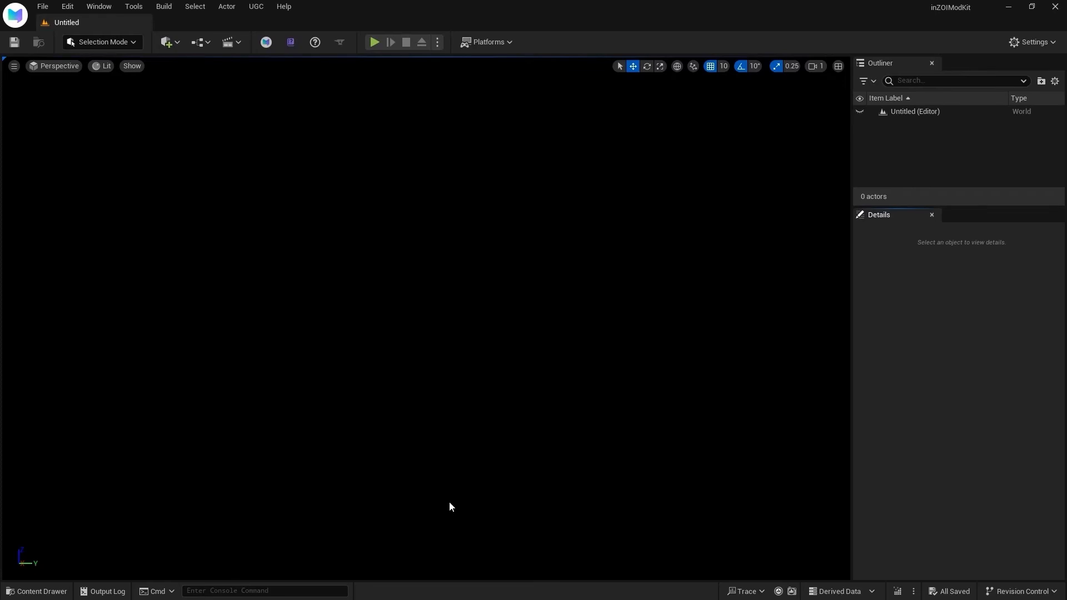
Search the project content for "hair" and export the HairCard_001_DIRO texture as a PNG to the EpicGames Export folder.
left_click(49, 591)
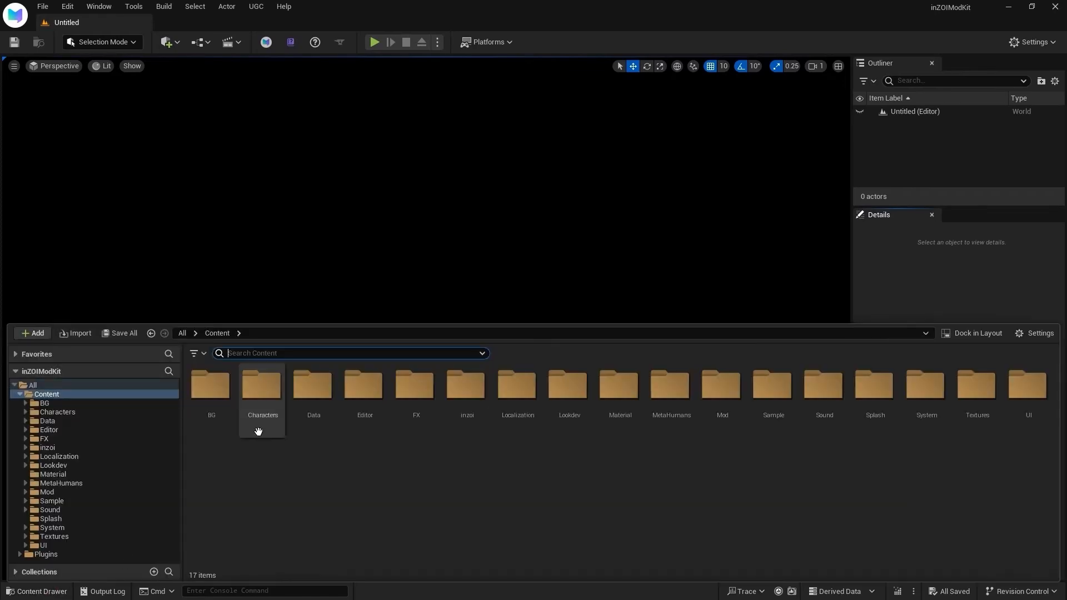
type("hair")
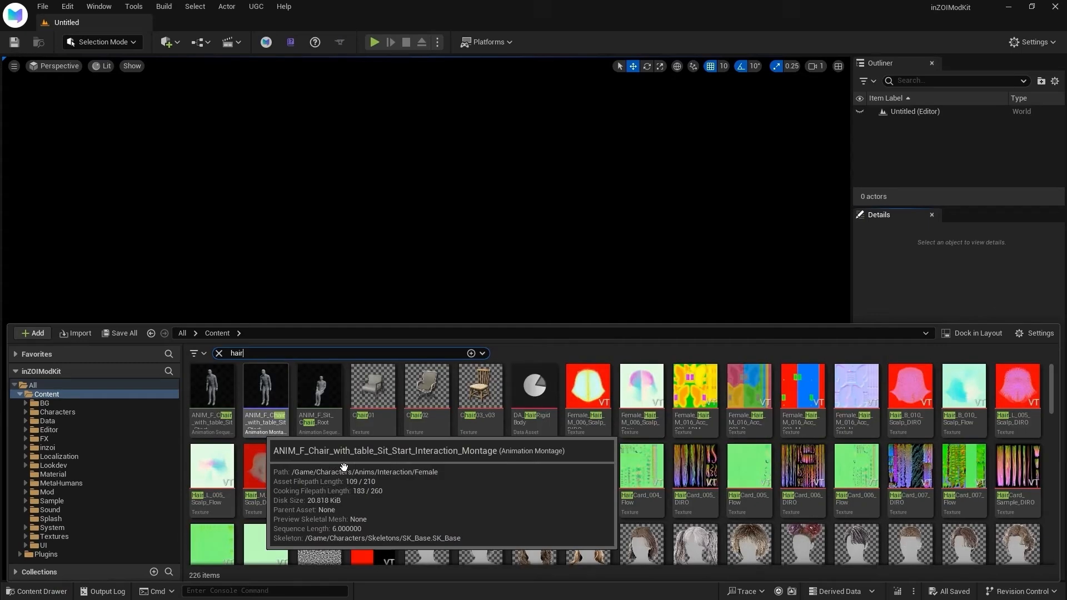
left_click(439, 503)
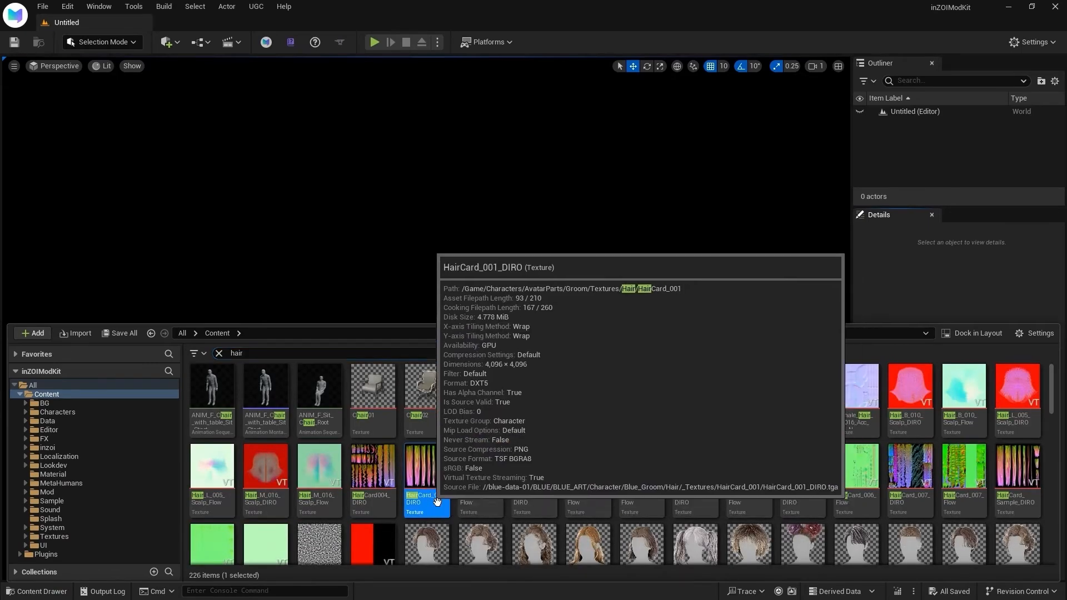
right_click(436, 506)
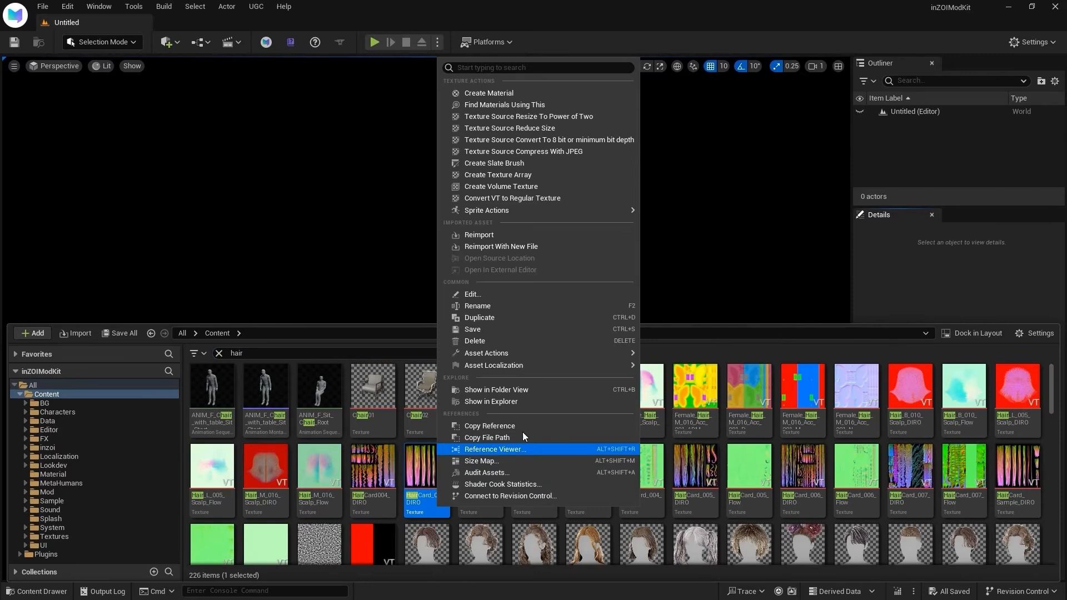
mouse_move(611, 353)
left_click(750, 419)
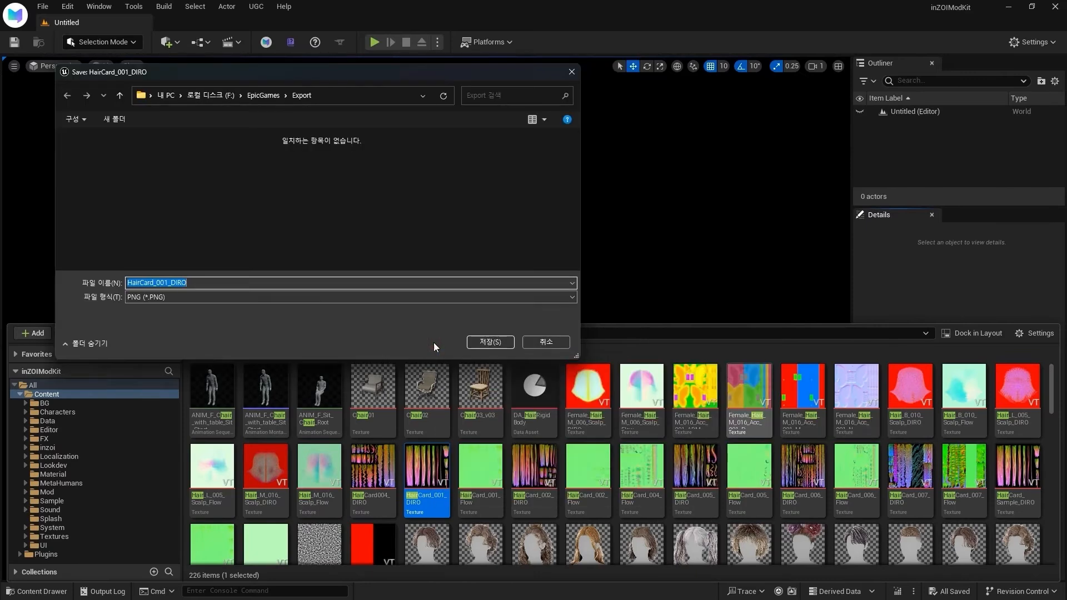
left_click(501, 344)
Export the SKM_Female_Hair_L_009 skeletal mesh as an FBX file to the Export folder with the default FBX options.
scroll(596, 424, "down", 10)
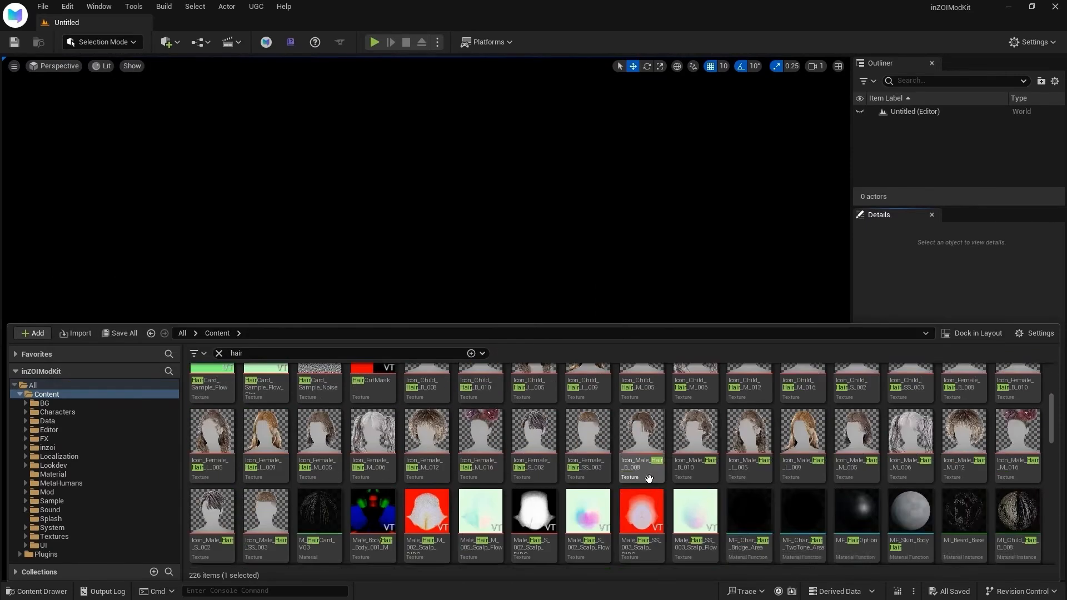
scroll(611, 477, "down", 3)
right_click(392, 445)
mouse_move(521, 320)
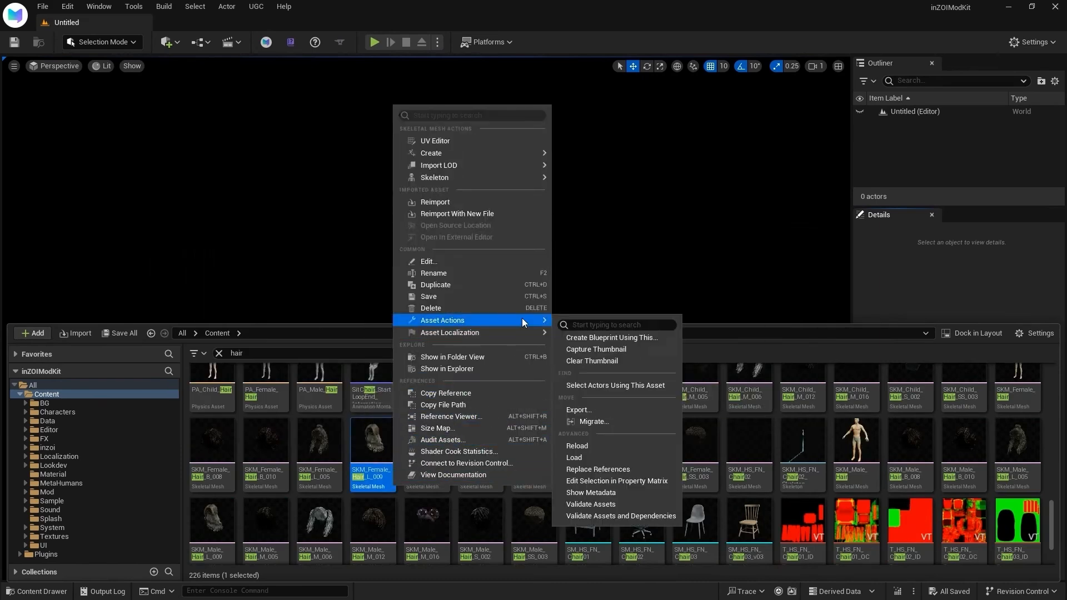
left_click(677, 413)
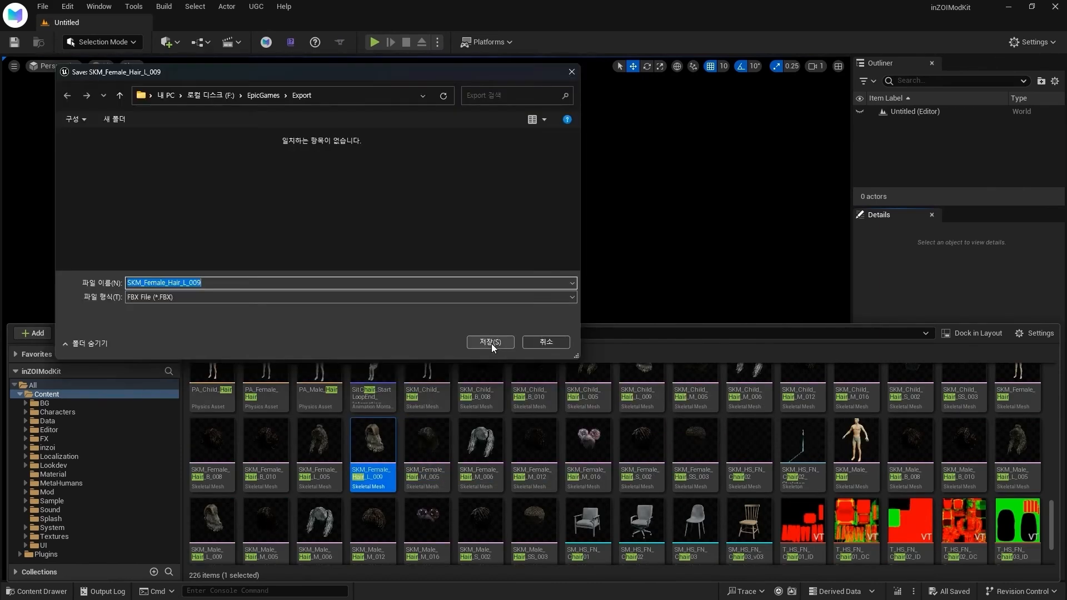
left_click(491, 343)
left_click(596, 424)
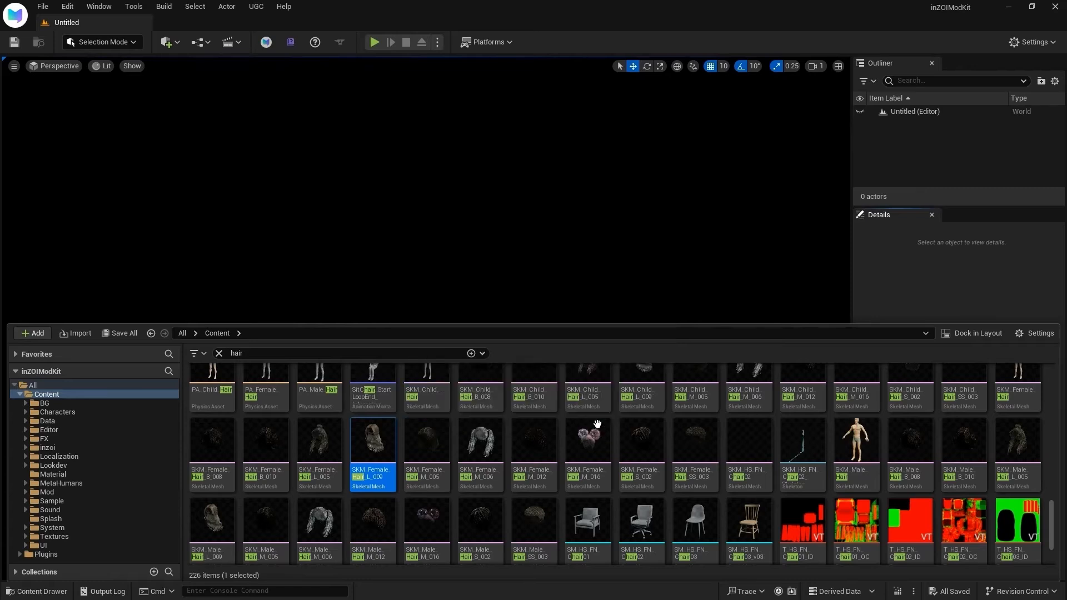
Search the content for "head" and export the Female_Head static mesh as an FBX file to the Export folder.
left_click(303, 348)
key("BackSpace")
key("BackSpace")
key("BackSpace")
key("BackSpace")
type("head")
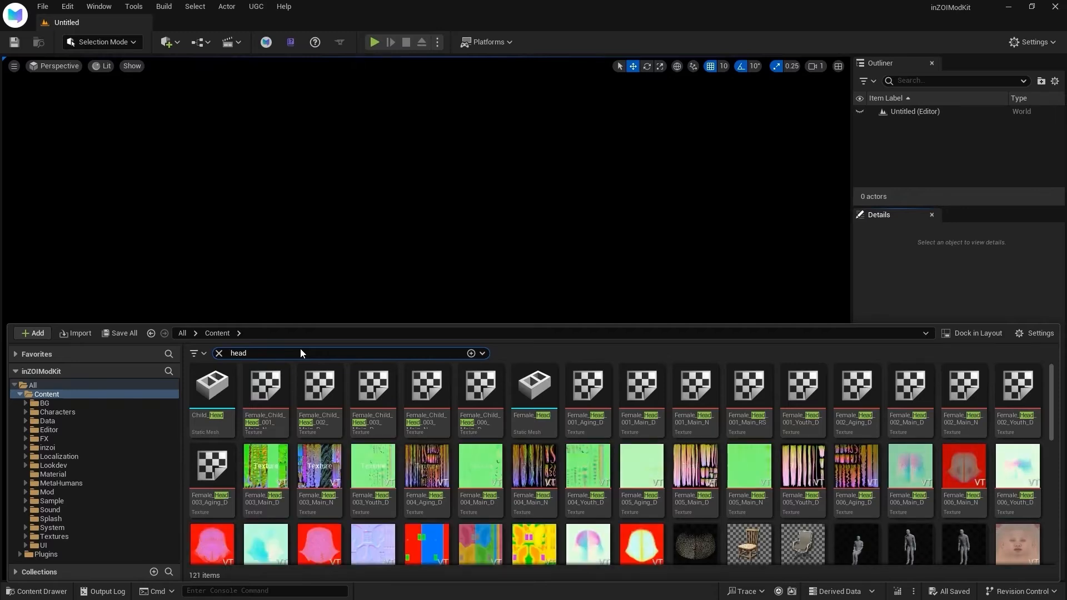
right_click(549, 399)
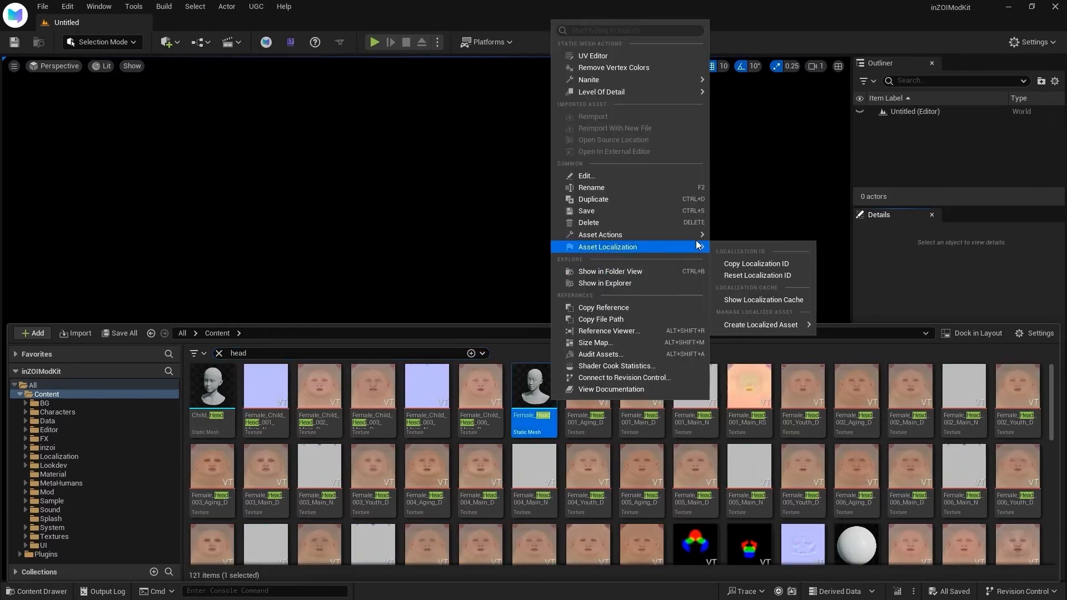
mouse_move(697, 235)
left_click(793, 301)
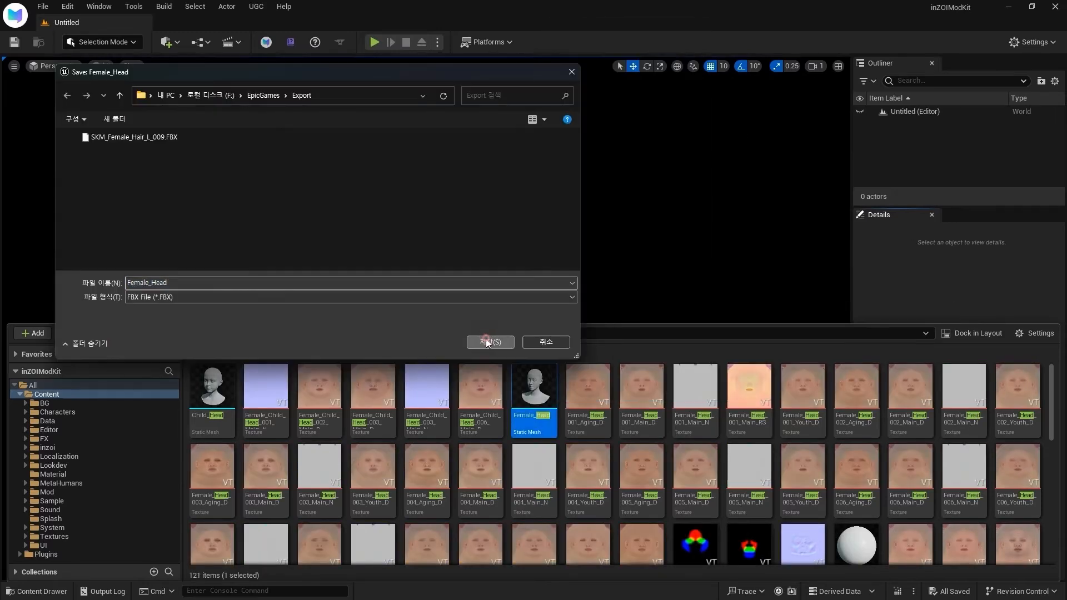
left_click(485, 339)
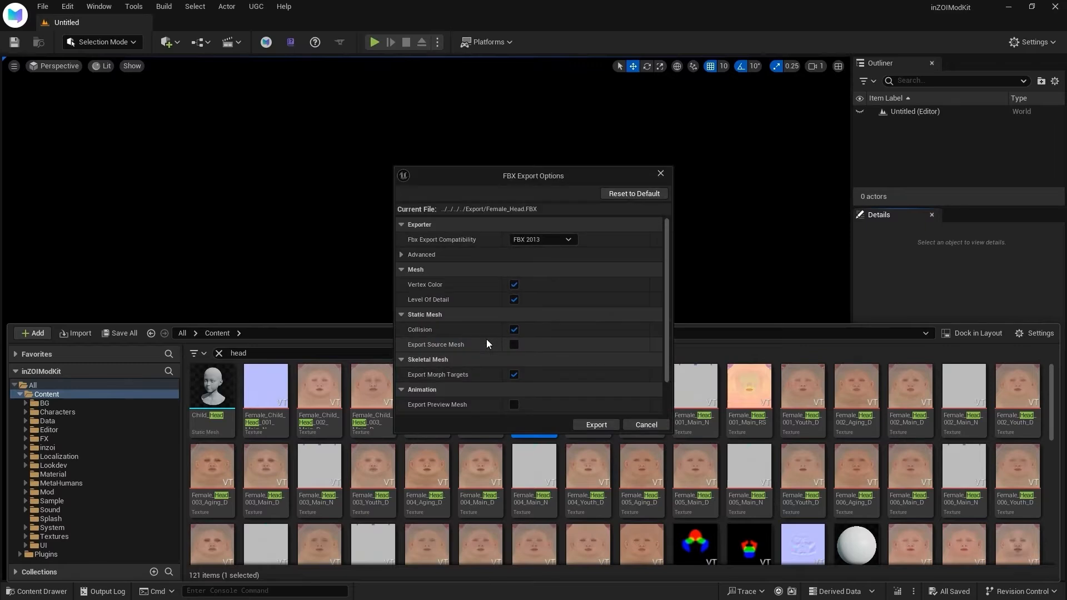
left_click(597, 424)
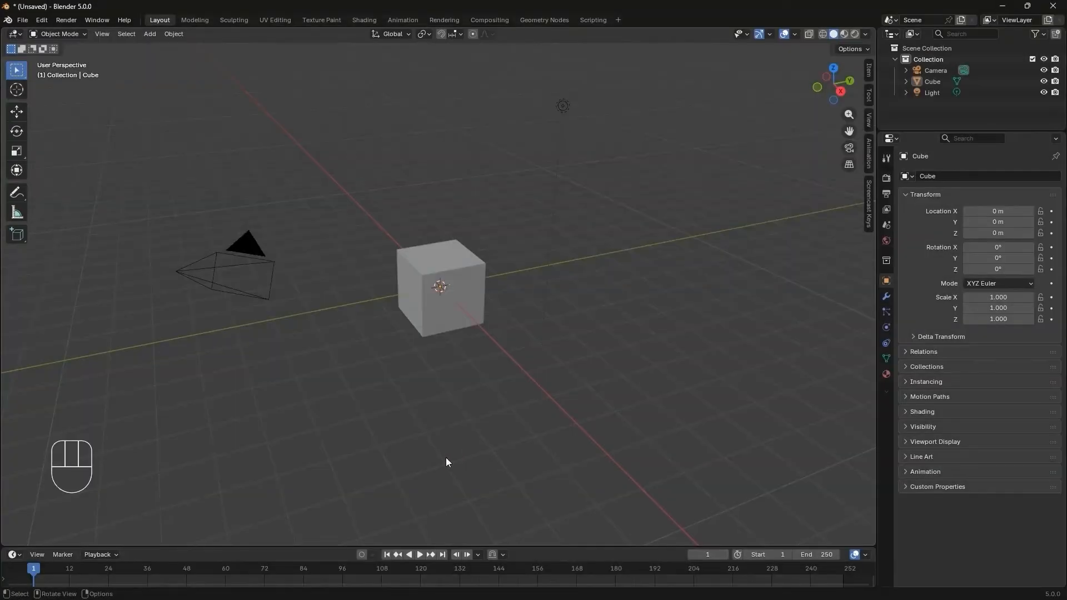
Switch to Blender and delete the default camera, cube and light from the scene.
key("a")
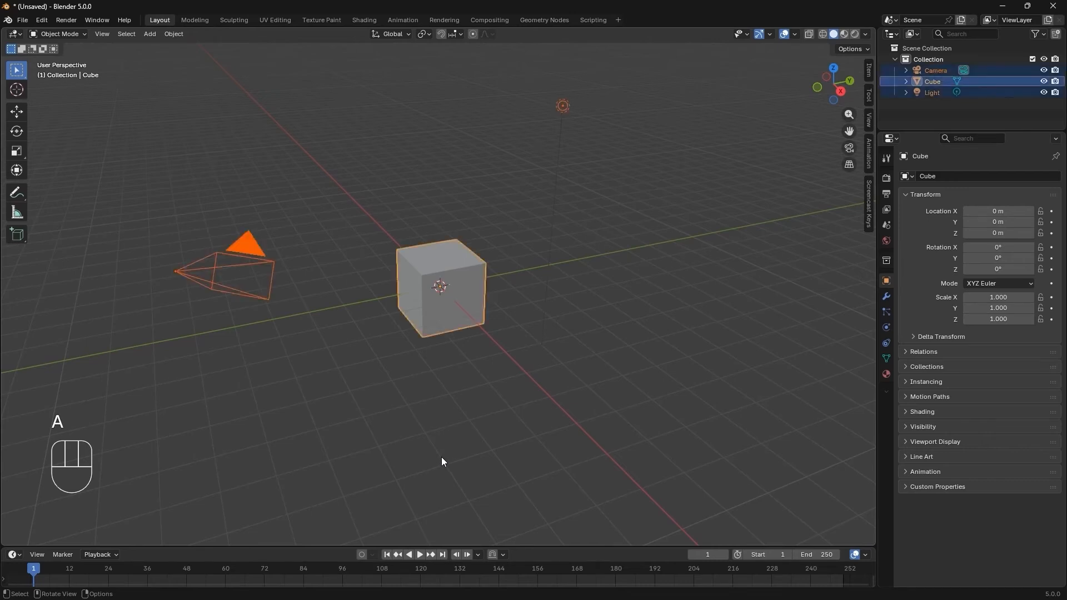
key("x")
left_click(441, 457)
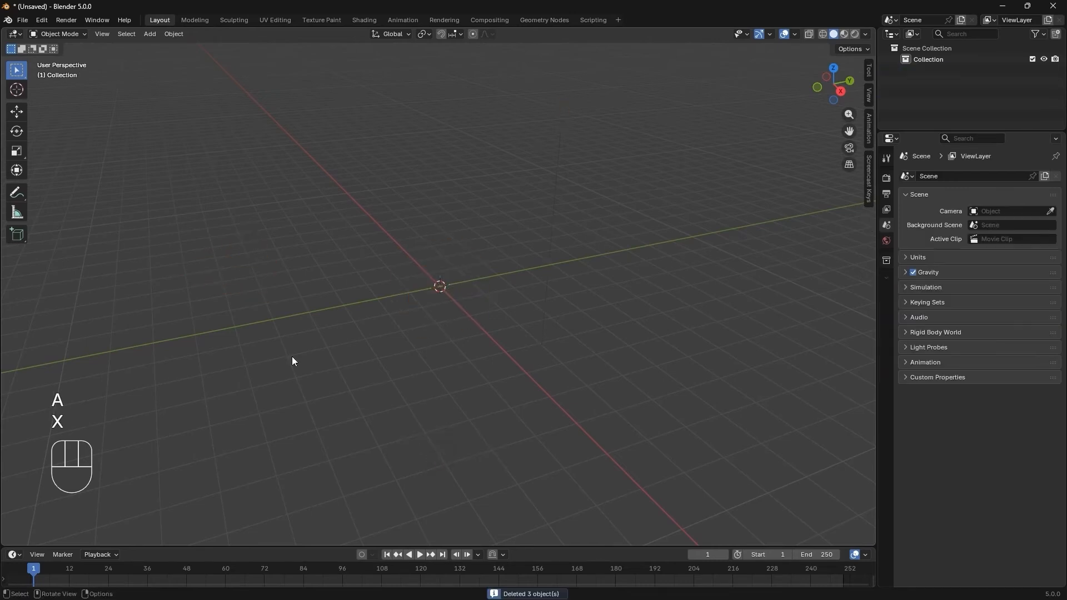
Import Female_Head.FBX and SKM_Female_Hair_L_009.FBX together with the legacy FBX importer.
left_click(22, 20)
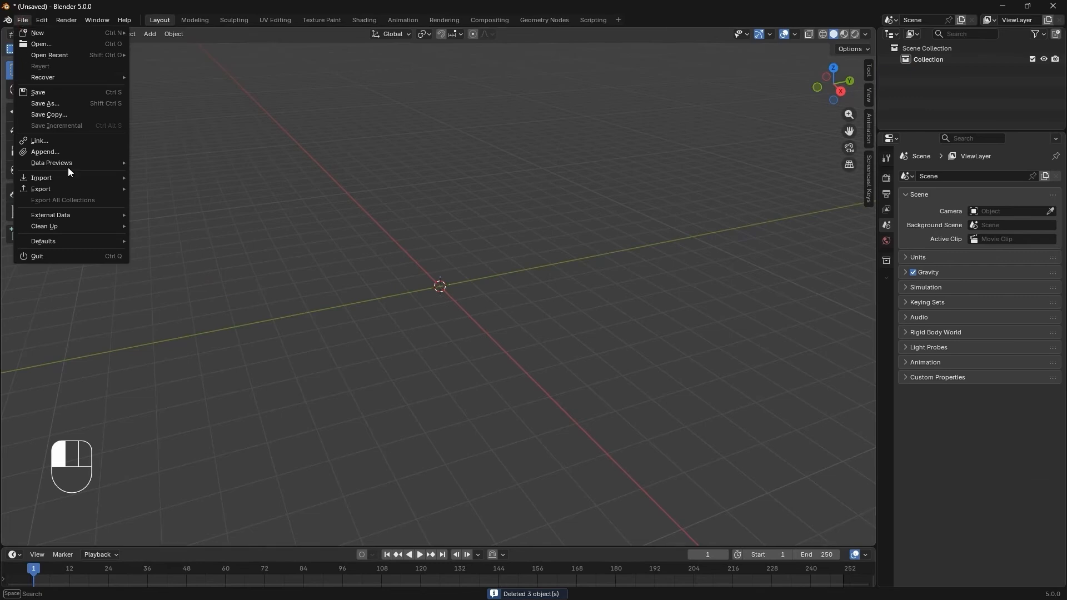
mouse_move(87, 178)
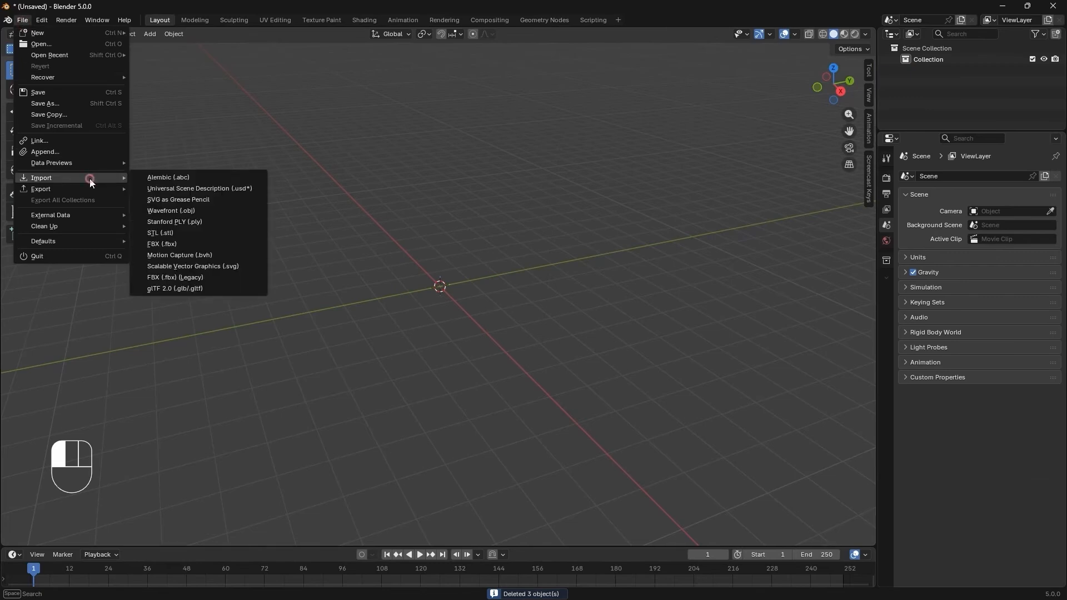
left_click(247, 278)
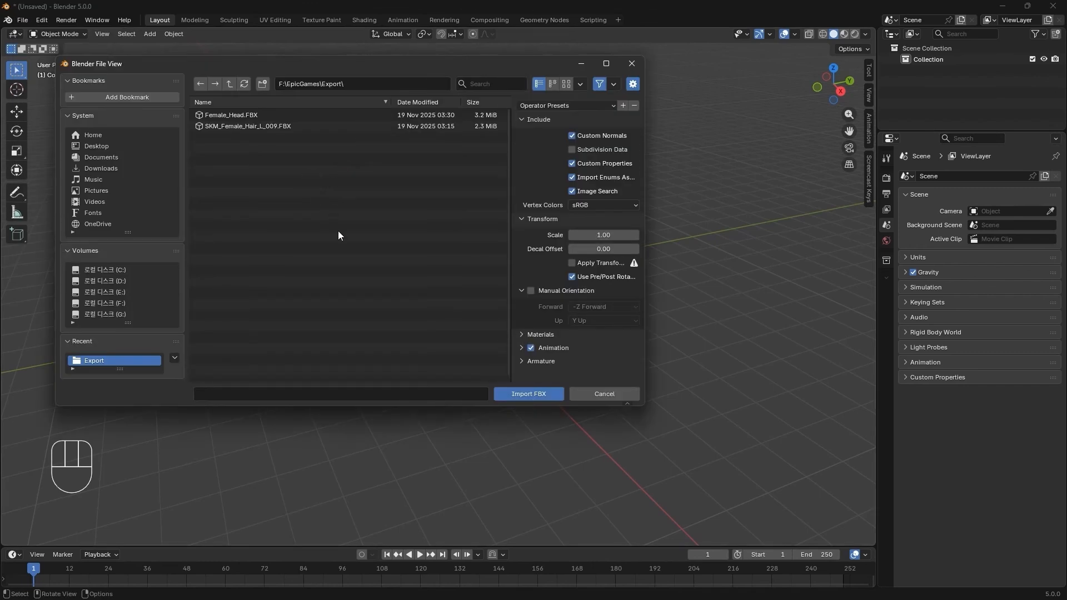
left_click_drag(338, 231, 269, 101)
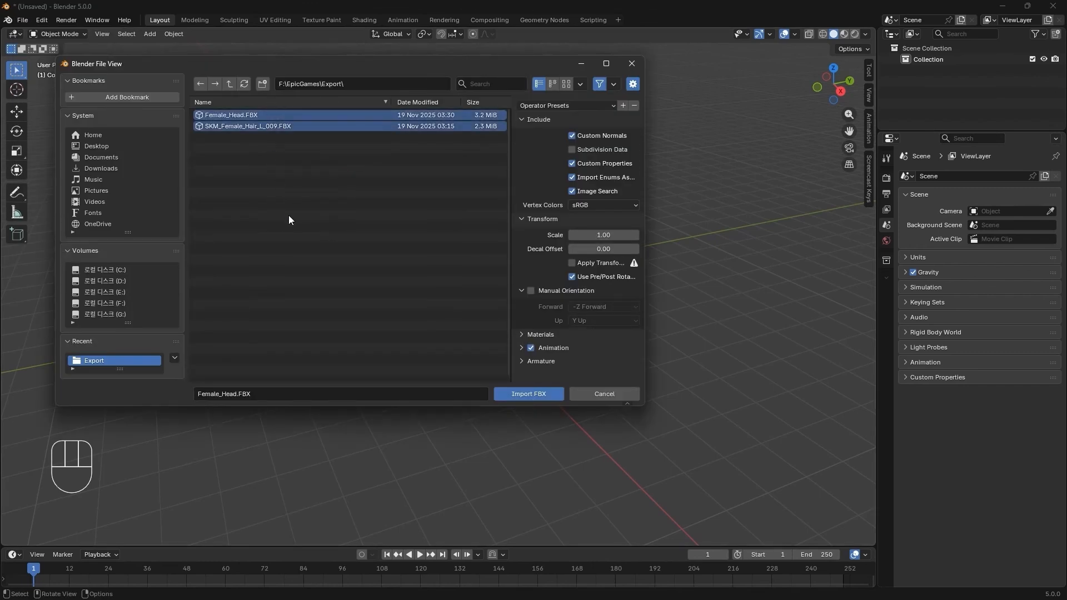
left_click(545, 397)
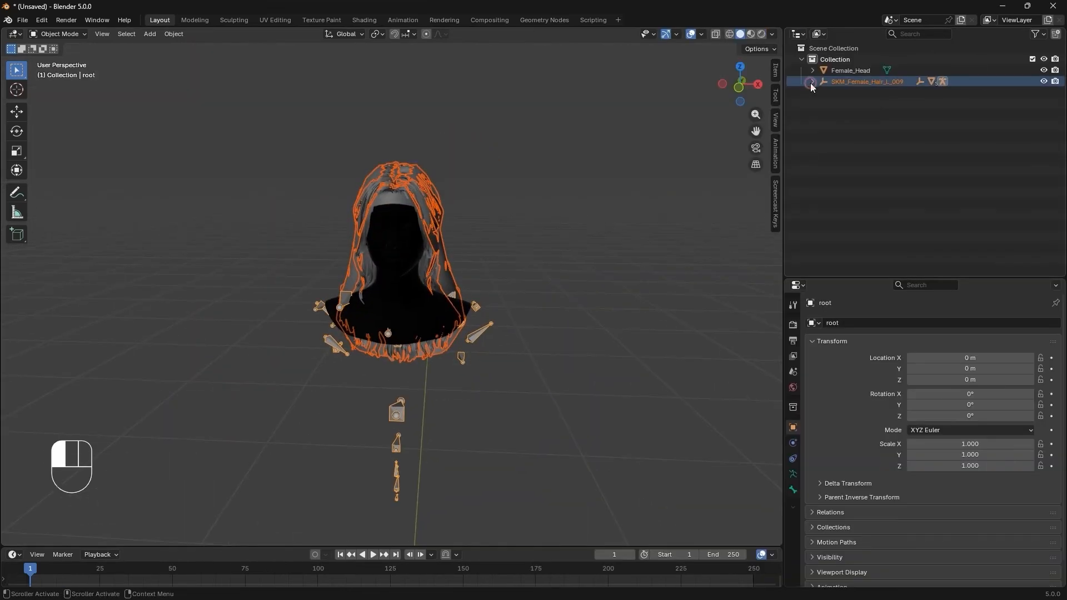
Clear the parent of the SKM_Female_Hair_L_009_LOD0 mesh while keeping its transformation.
left_click(815, 94)
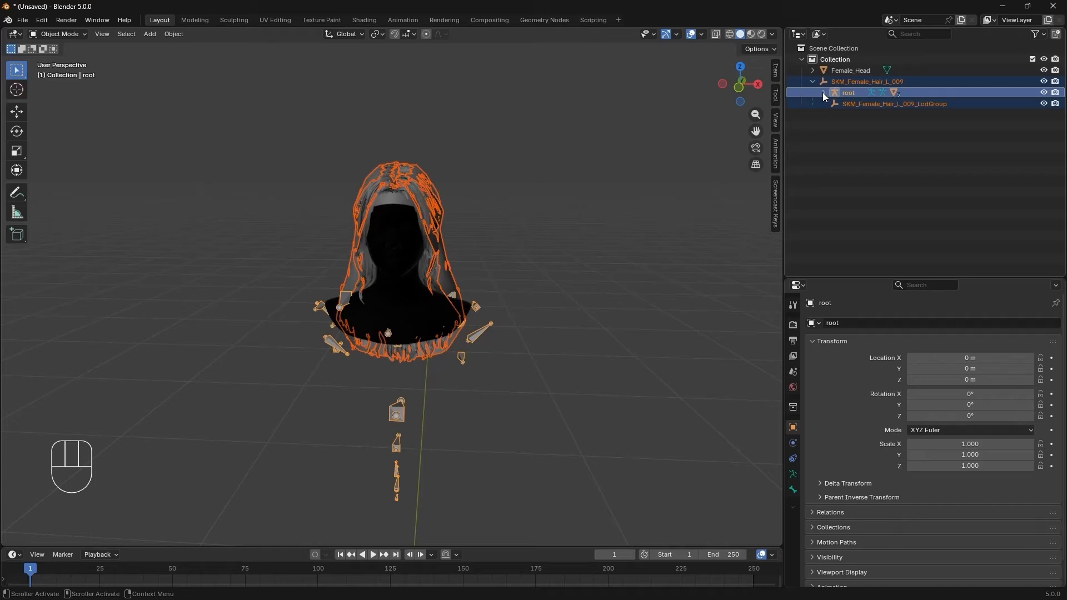
left_click(823, 92)
left_click(938, 126)
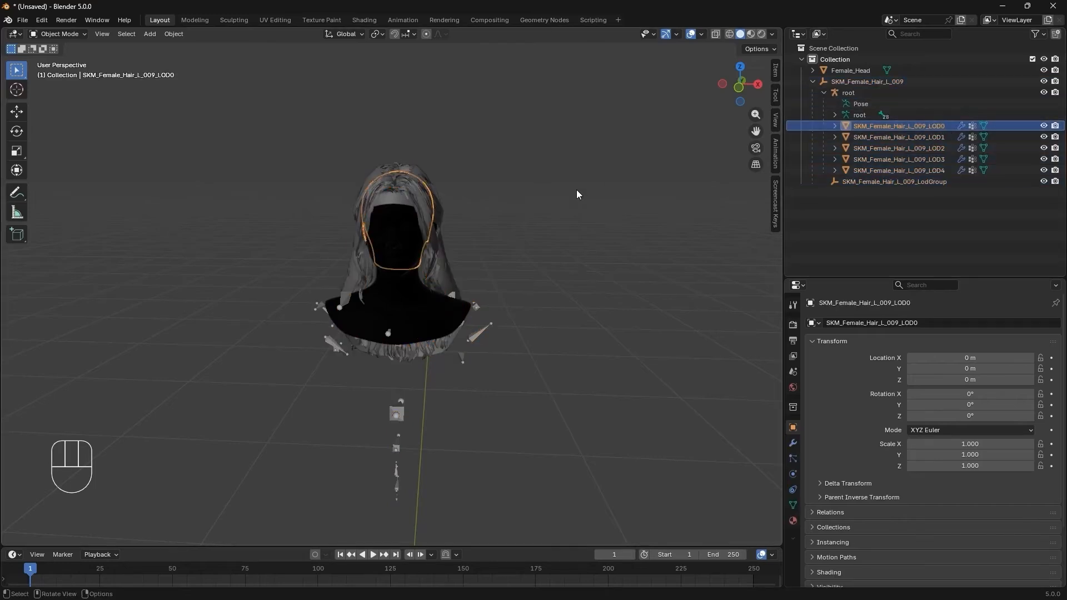
key("alt+p")
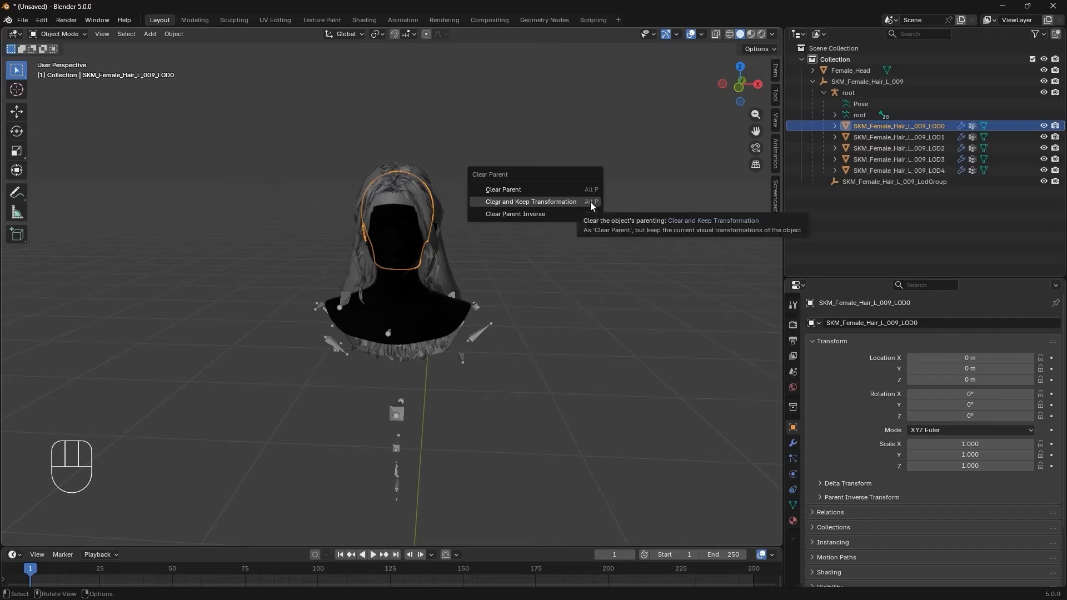
left_click(590, 202)
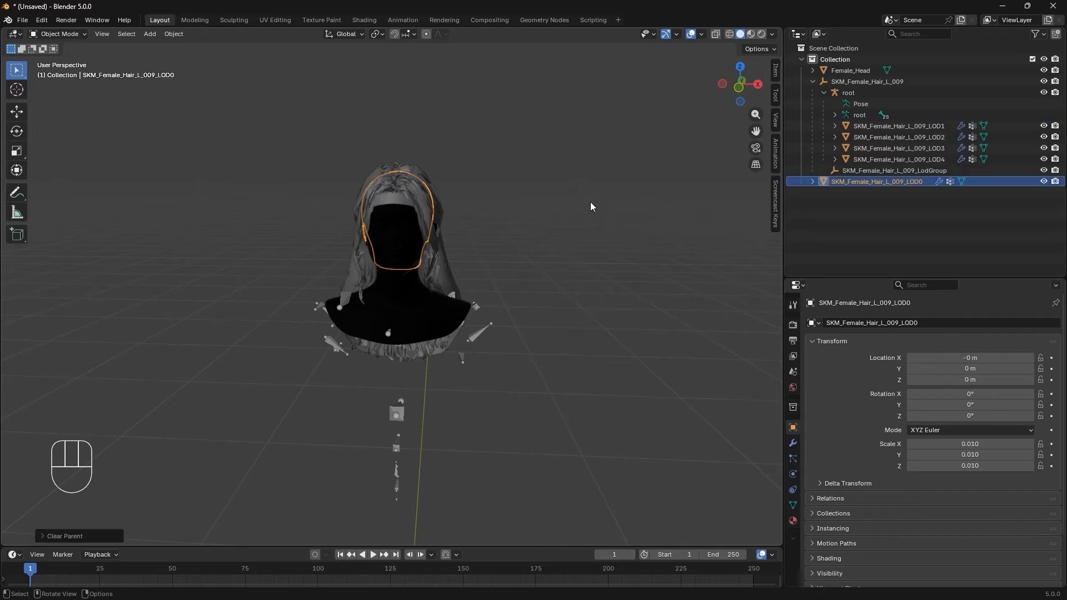
Delete the SKM_Female_Hair_L_009 empty with its root armature, LOD1 to LOD4 meshes and LodGroup.
left_click(865, 170)
left_click(859, 83, "shift")
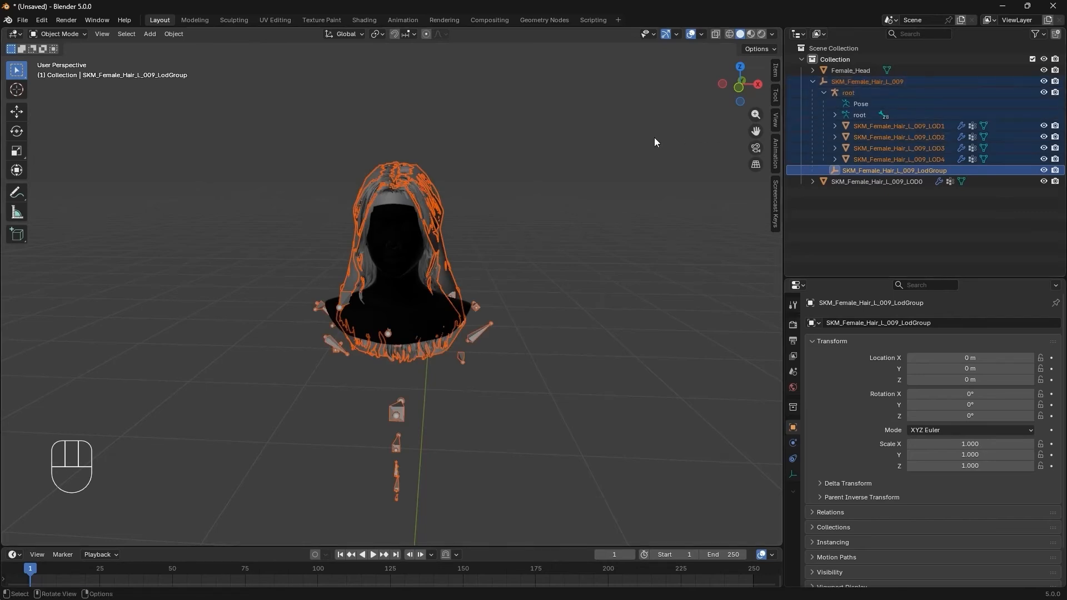
key("x")
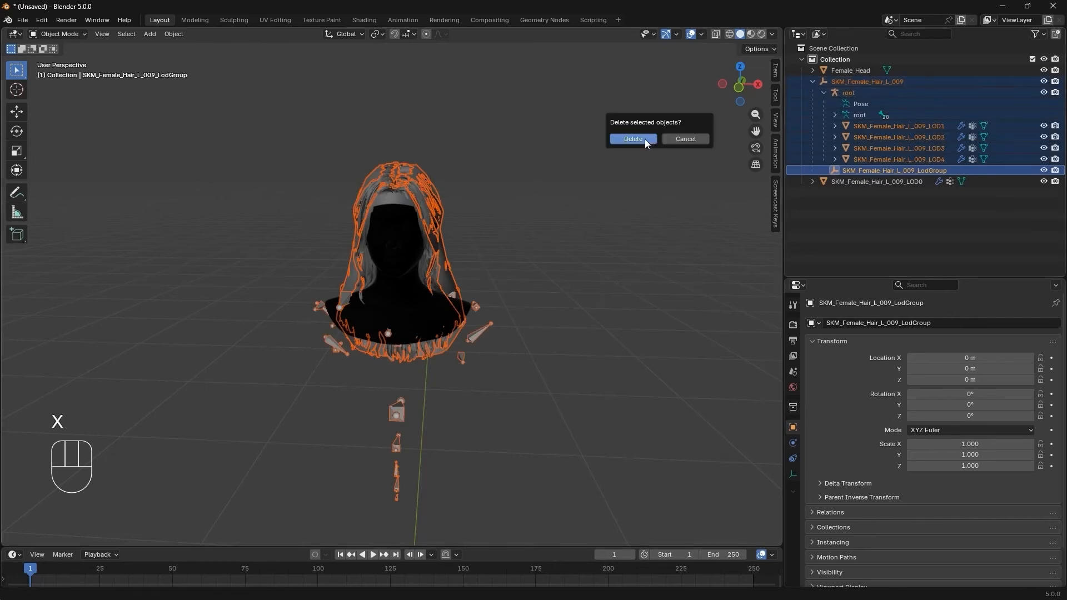
left_click(644, 139)
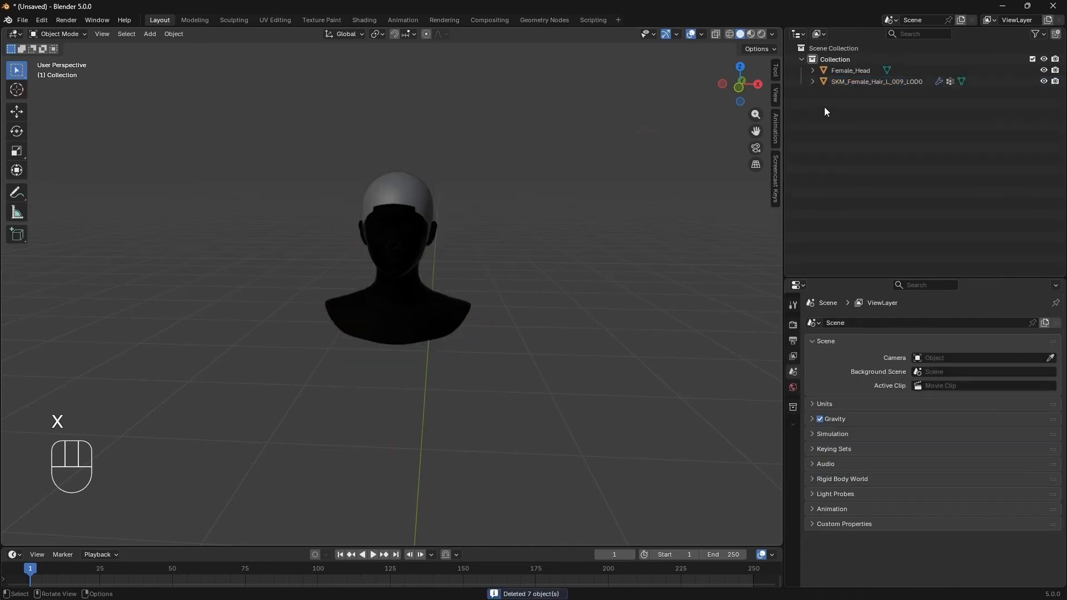
Remove the root armature modifier from the SKM_Female_Hair_L_009_LOD0 mesh.
left_click(813, 82)
left_click(851, 82)
left_click(792, 443)
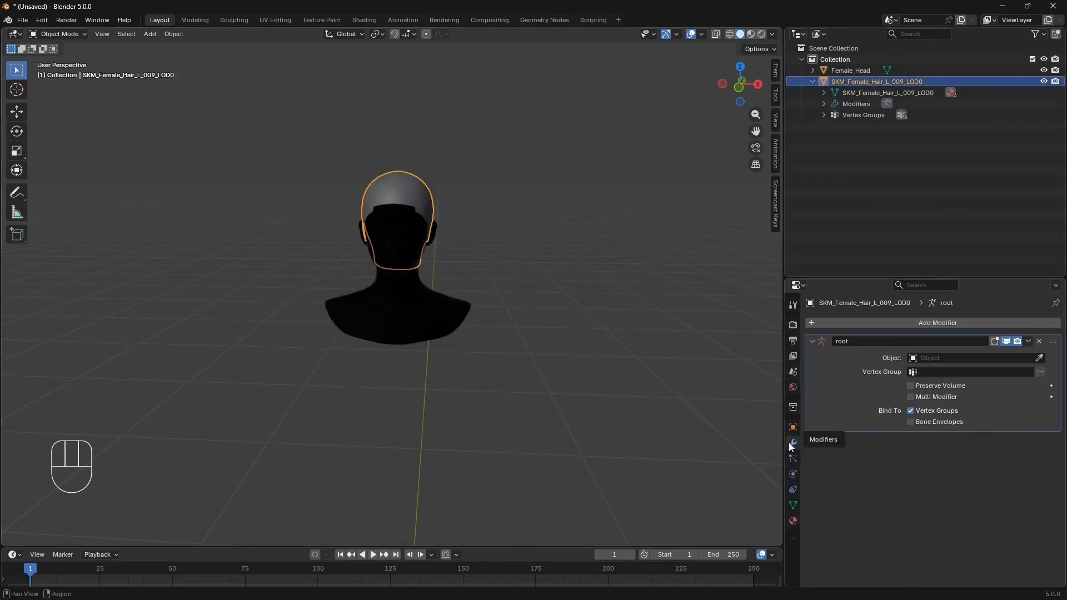
left_click(1039, 341)
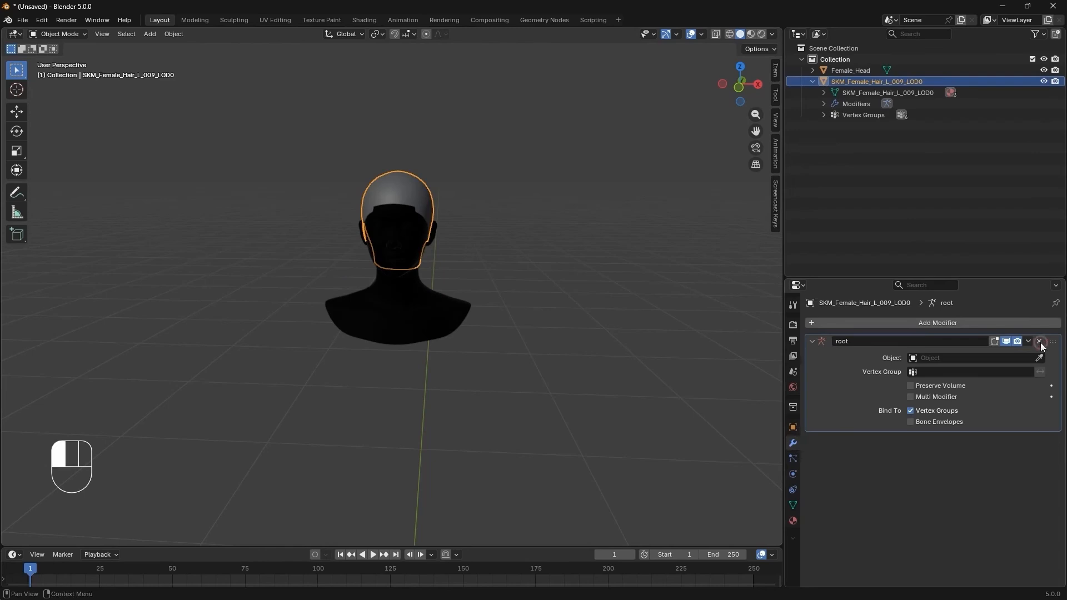
Delete all vertex groups from the SKM_Female_Hair_L_009_LOD0 mesh.
left_click(792, 505)
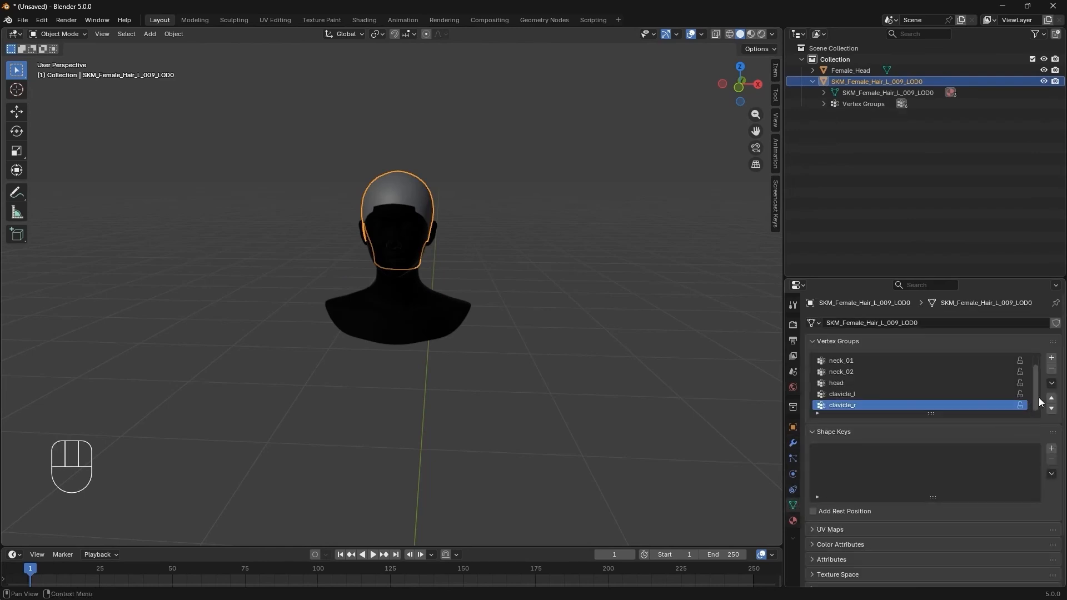
left_click(1052, 384)
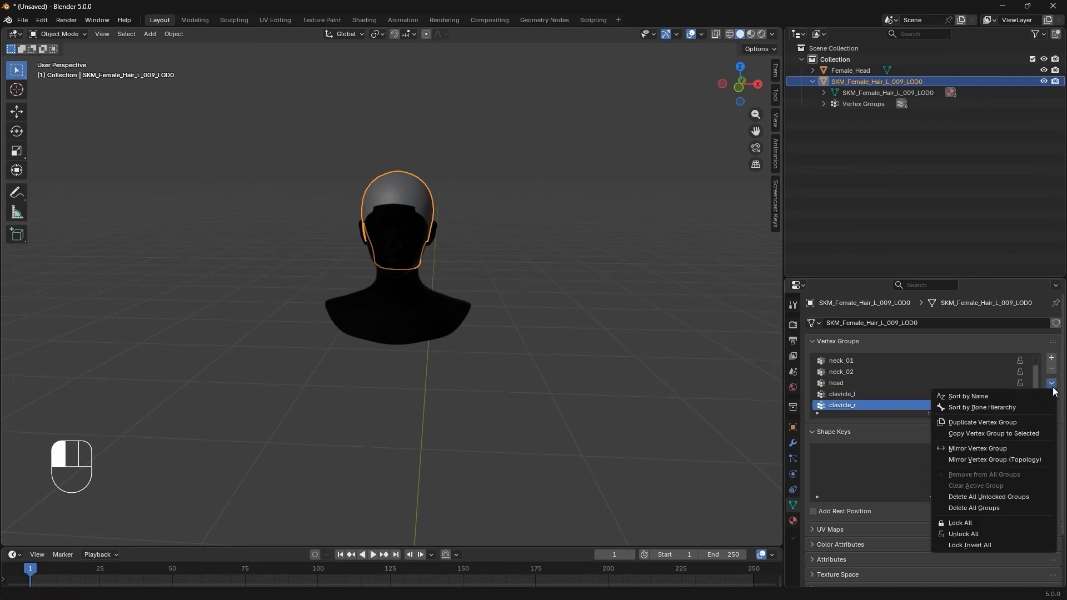
left_click(982, 508)
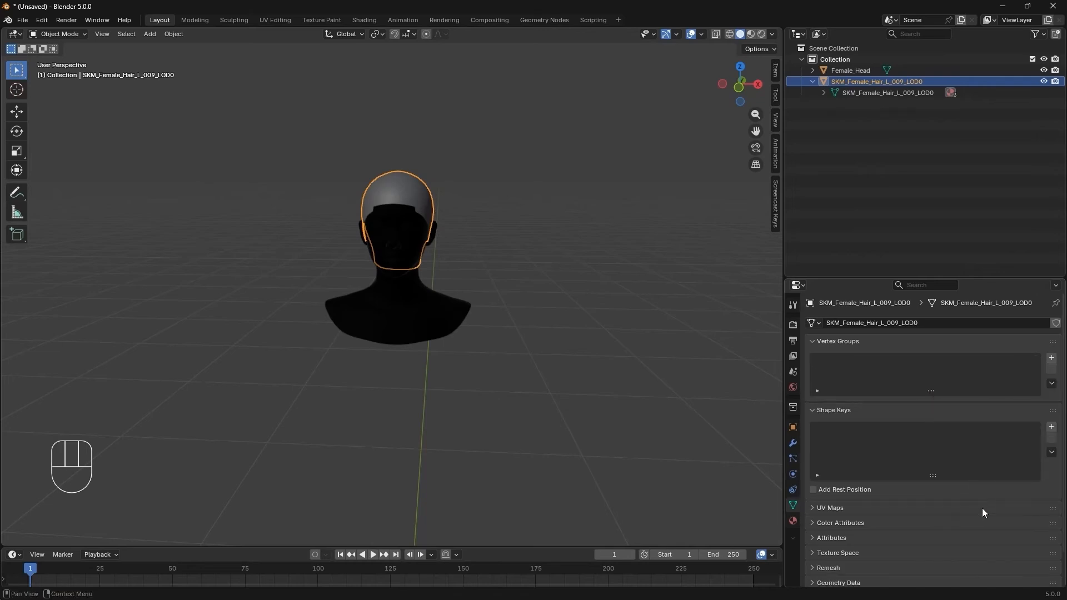
Delete the MI_Female_Hair_L_009, MI_Female_Hair_L_009_Scalp and MI_Female_Hair_L_009_LOD materials from the hair mesh.
key("ctrl+z")
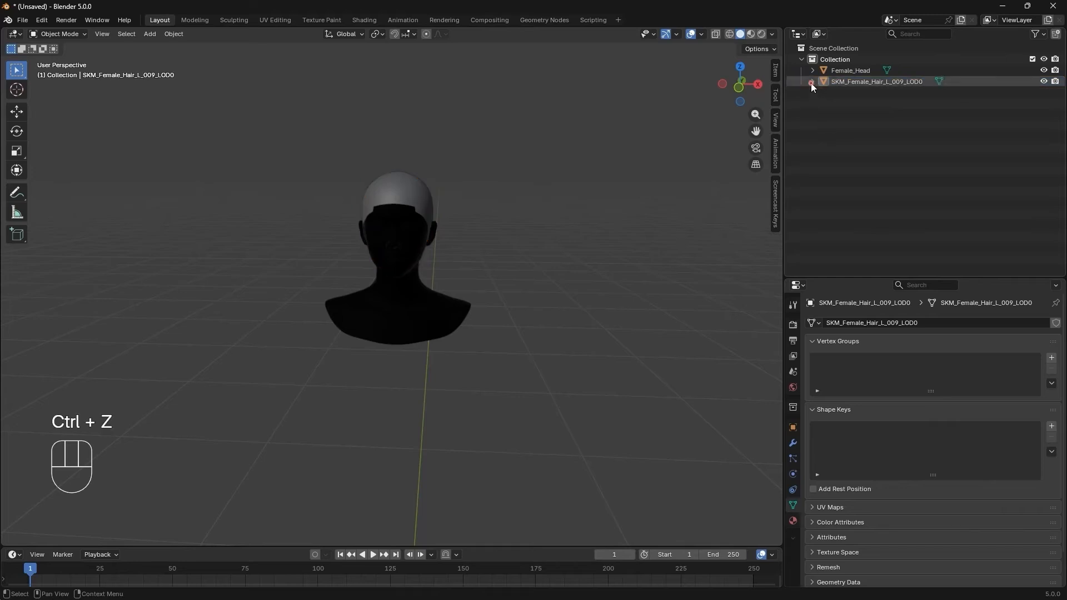
left_click(823, 92)
left_click(874, 103)
left_click(870, 115, "shift")
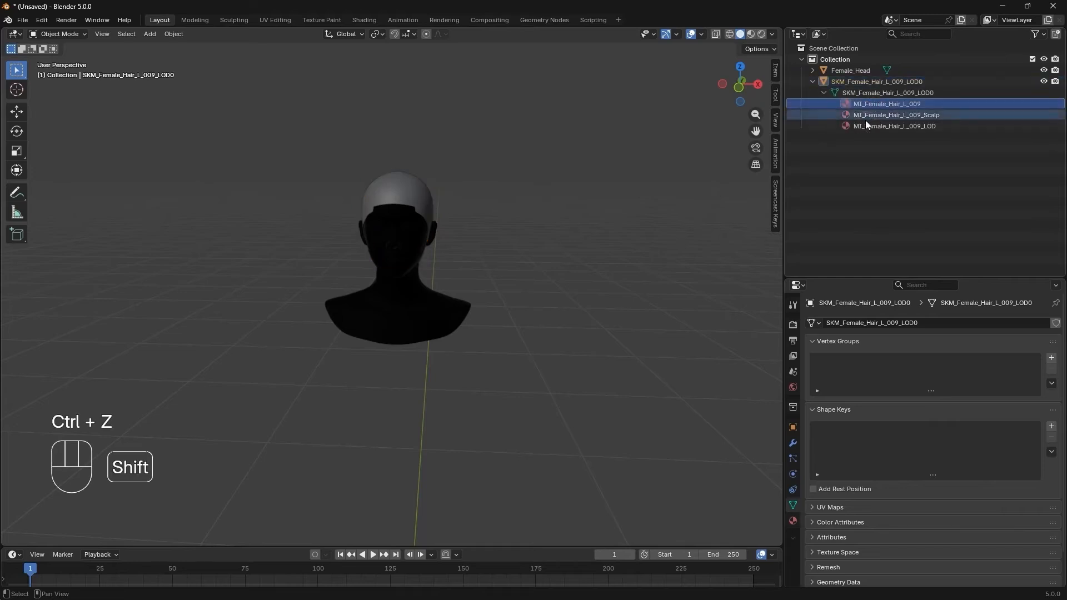
left_click(865, 123, "ctrl")
right_click(870, 105)
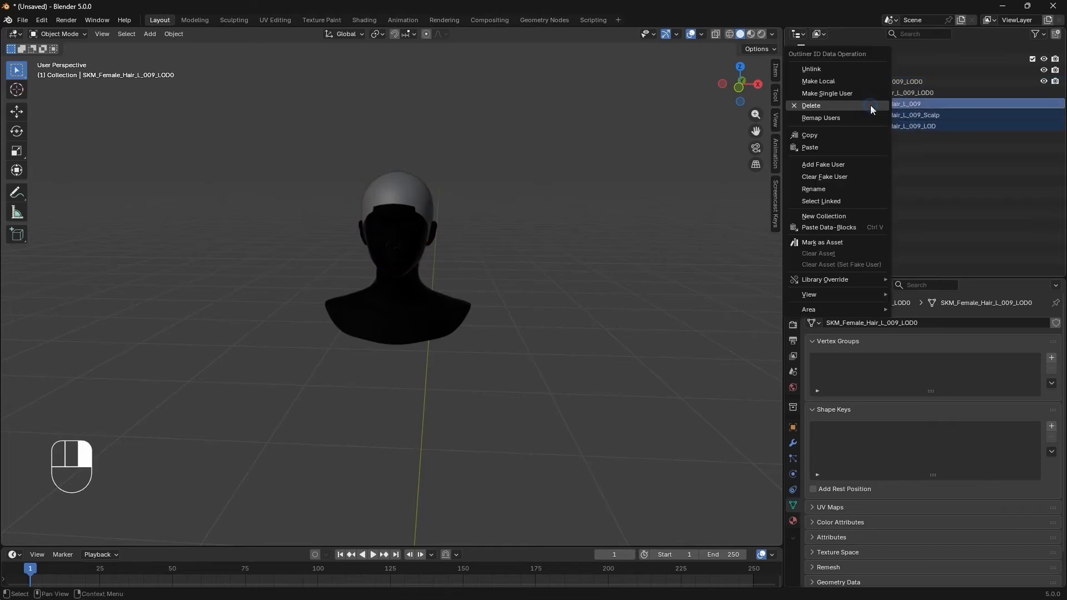
left_click(870, 105)
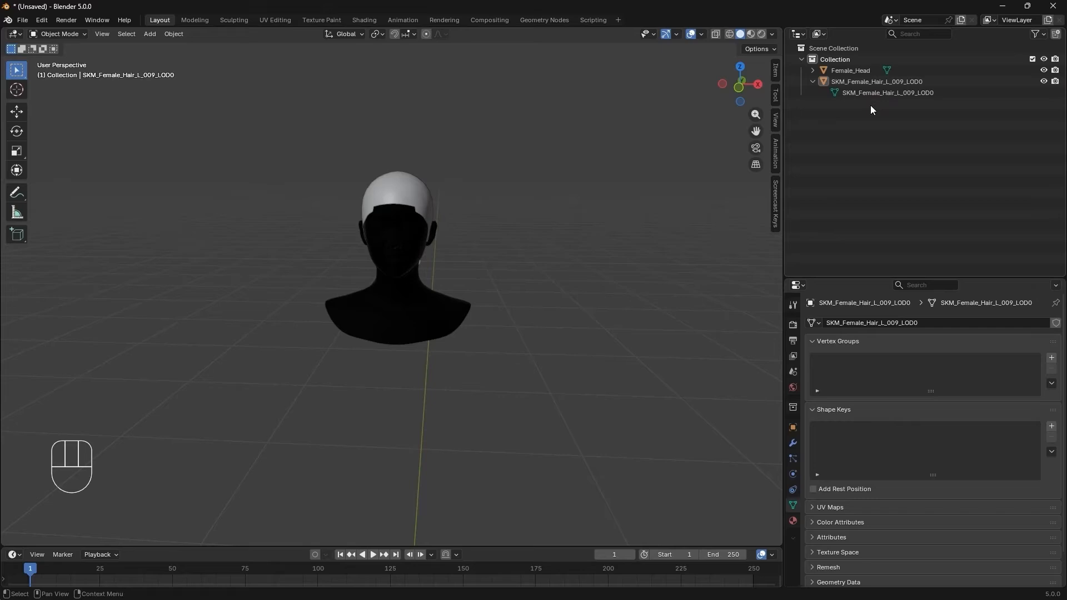
key("F10")
Delete the mi_inzoi_gray material from the Female_Head mesh.
left_click(812, 71)
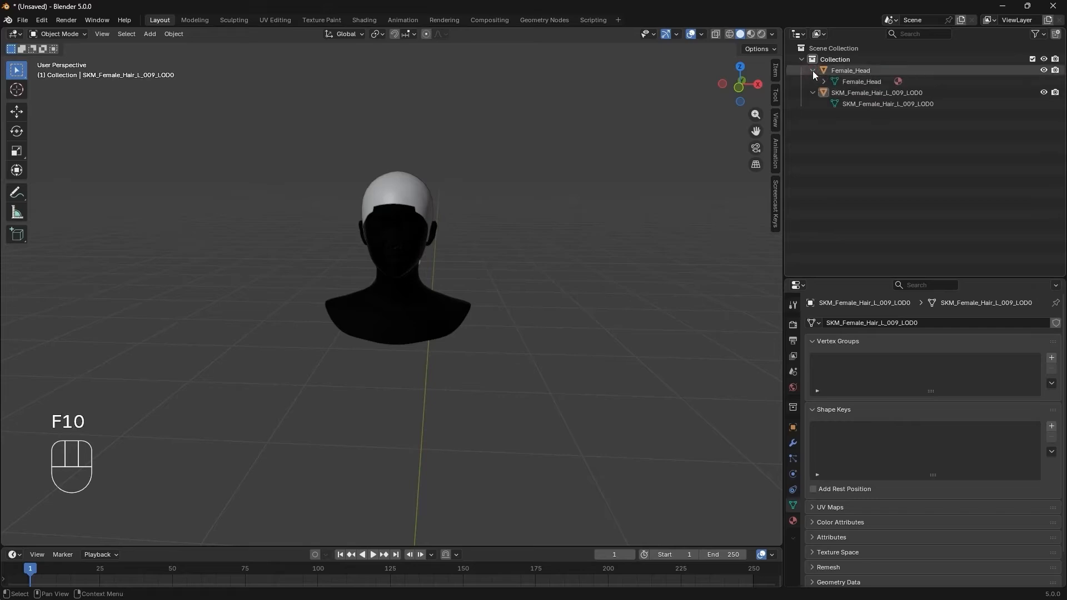
left_click(823, 81)
left_click(900, 92)
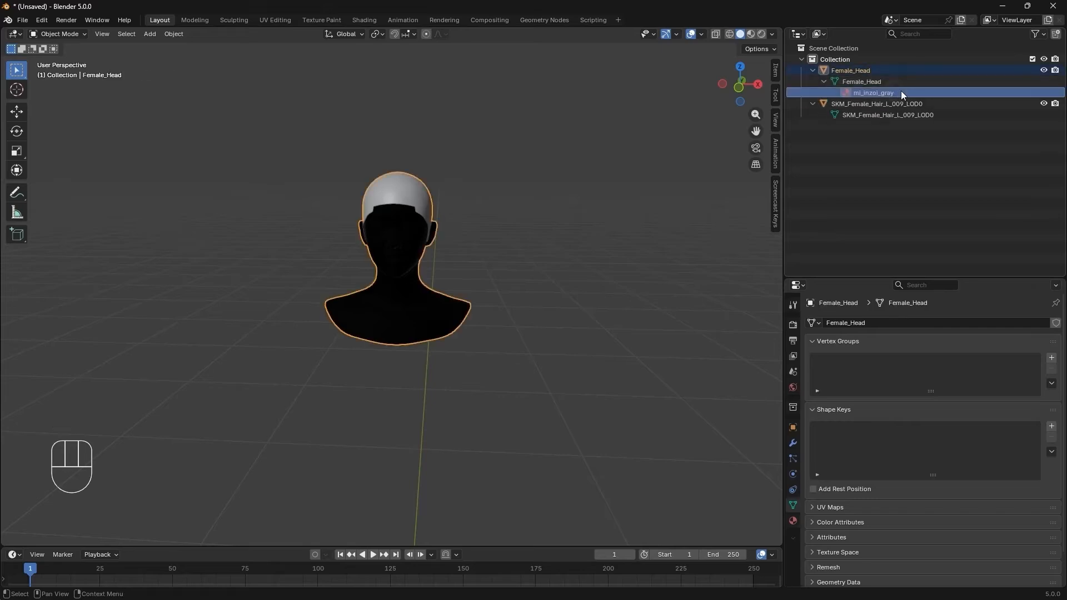
right_click(909, 92)
left_click(909, 92)
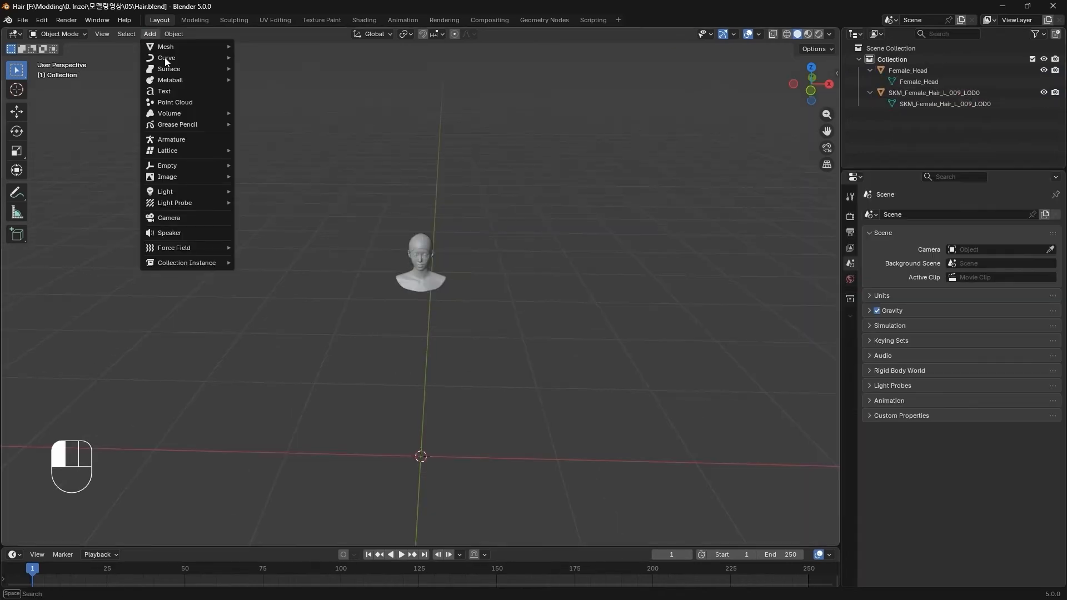
Add a NURBS path curve at the origin and scale it down to roughly the width of the bust.
mouse_move(219, 58)
left_click(319, 113)
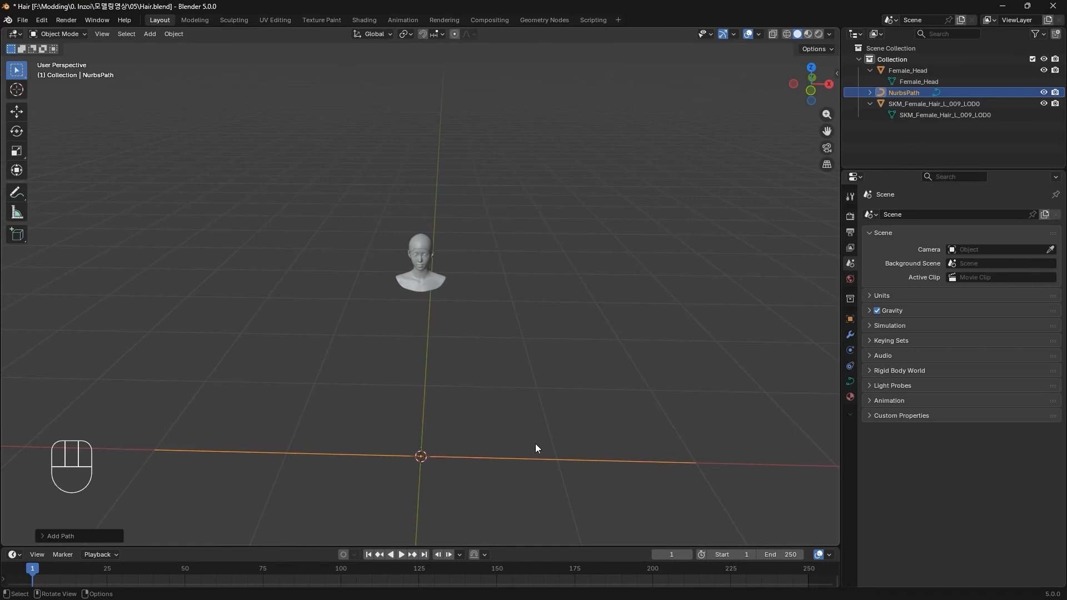
key("s")
left_click(450, 470)
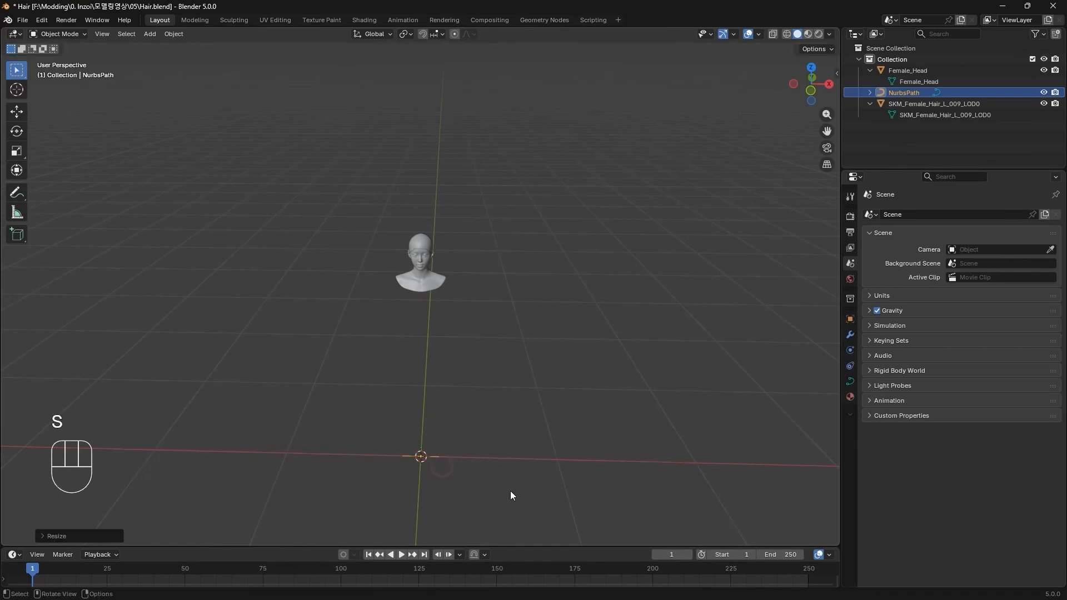
Move the path straight up along the Z axis until it sits just above the head.
key("g")
key("z")
left_click(513, 278)
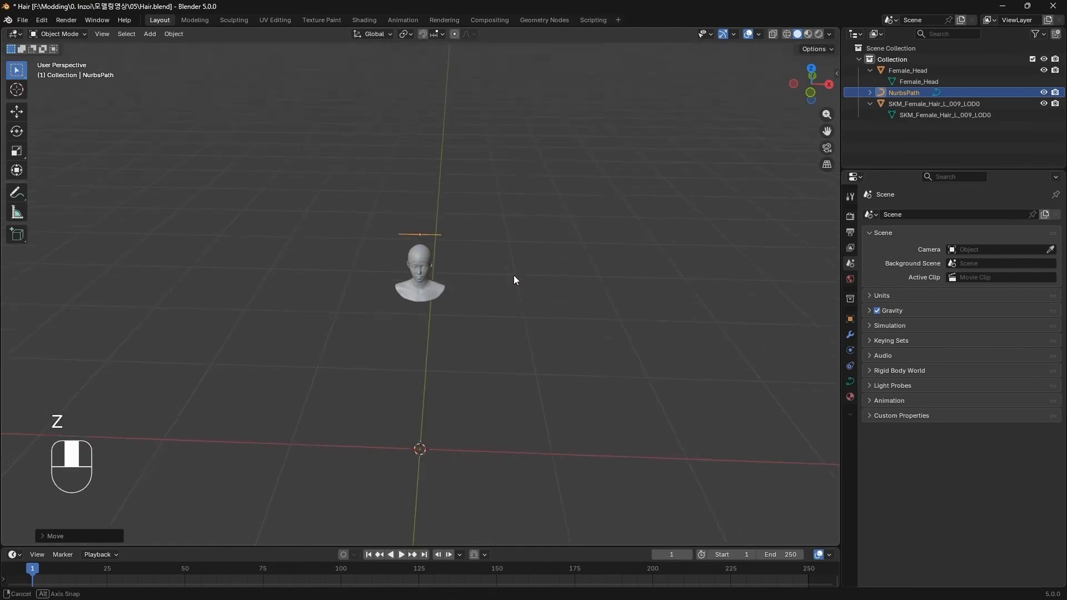
scroll(432, 254, "up", 5)
Set the path curve's preview resolution U to 3.
left_click(850, 382)
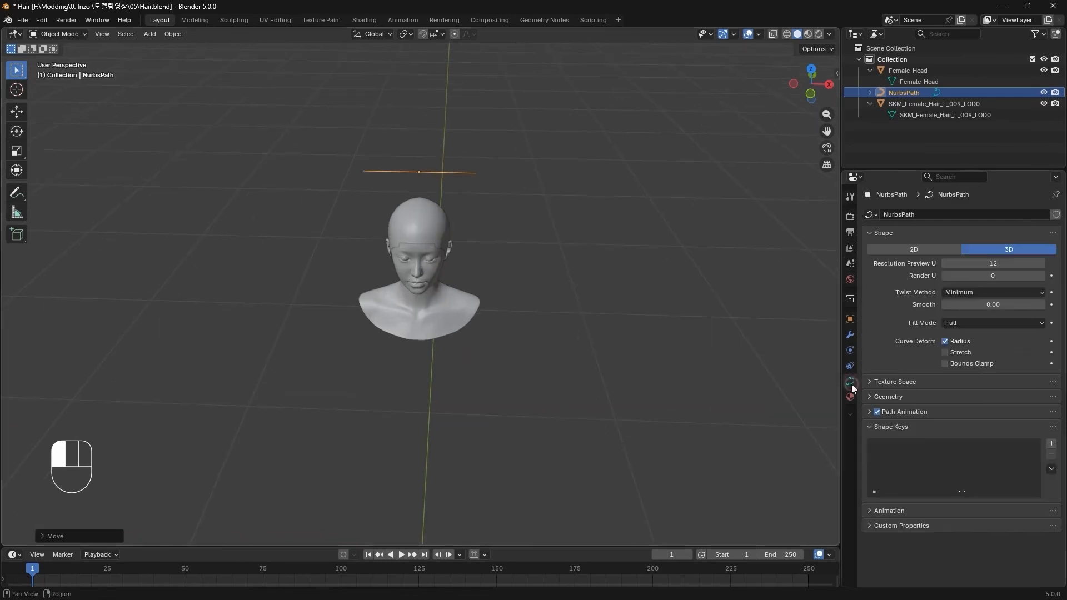
left_click(1005, 263)
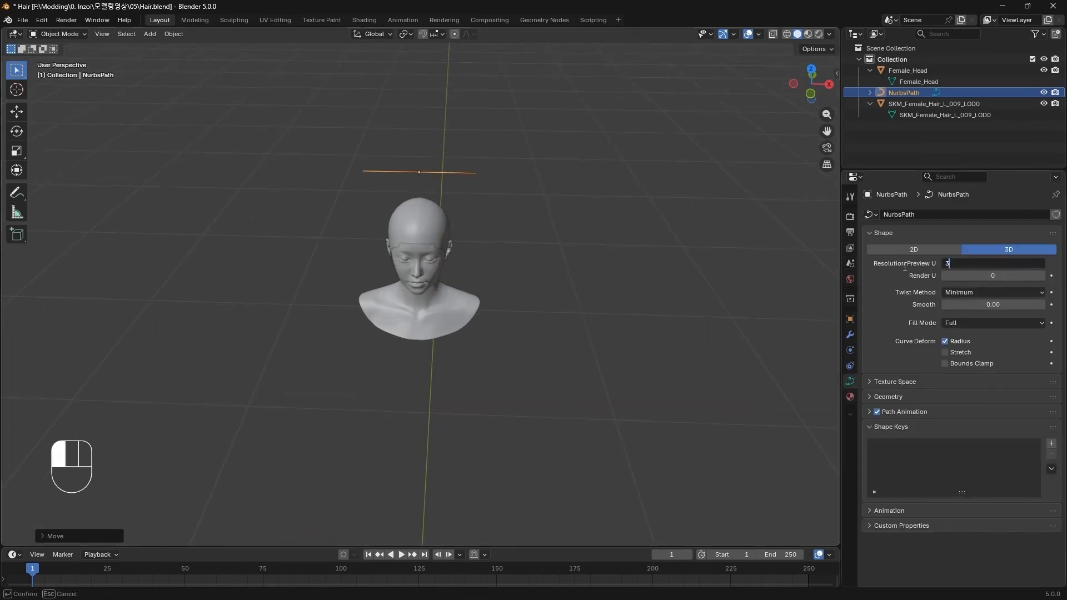
key("Return")
Duplicate the path and place the copy beside the head, clear of the original on the +X side.
middle_click_drag(508, 193, 508, 238, "shift")
left_click(506, 239)
left_click(467, 242)
key("shift+d")
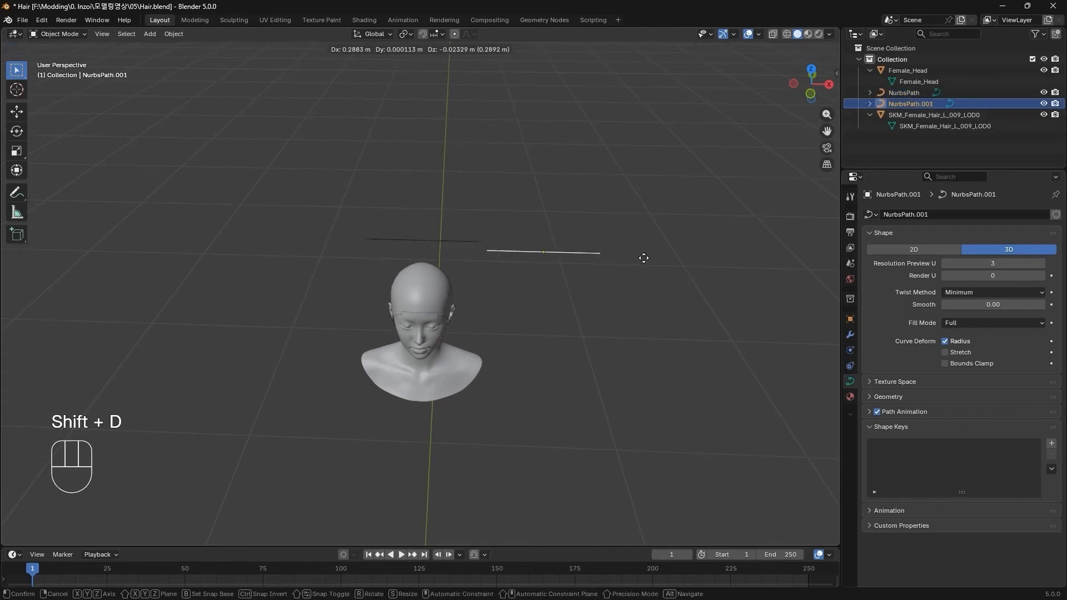
left_click(683, 260)
Set the original path's bevel to Object mode and pick the duplicate NurbsPath.001 as its bevel object.
left_click(442, 237)
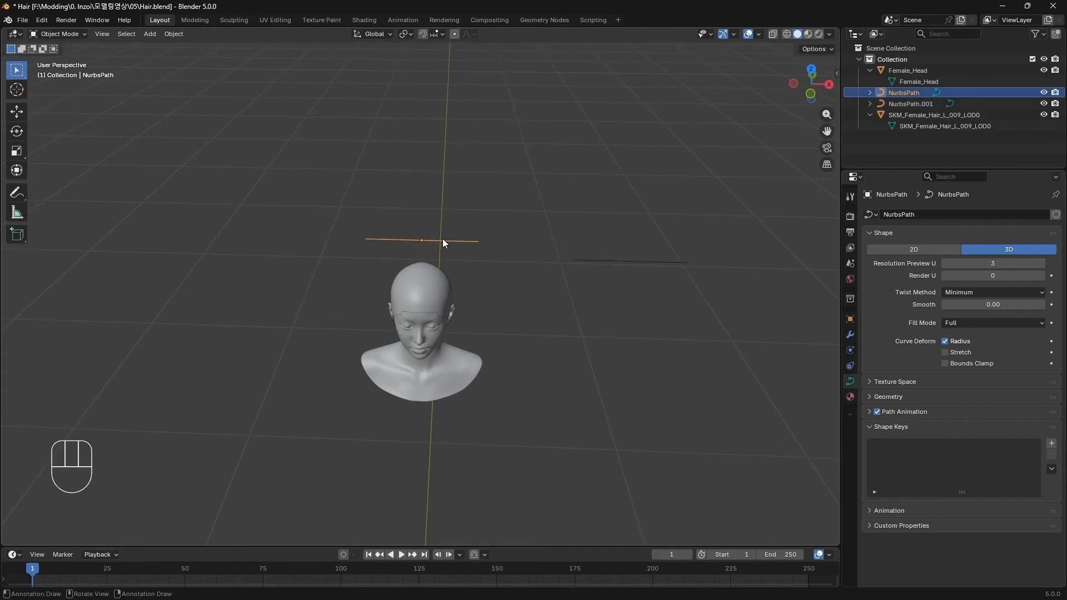
left_click(868, 396)
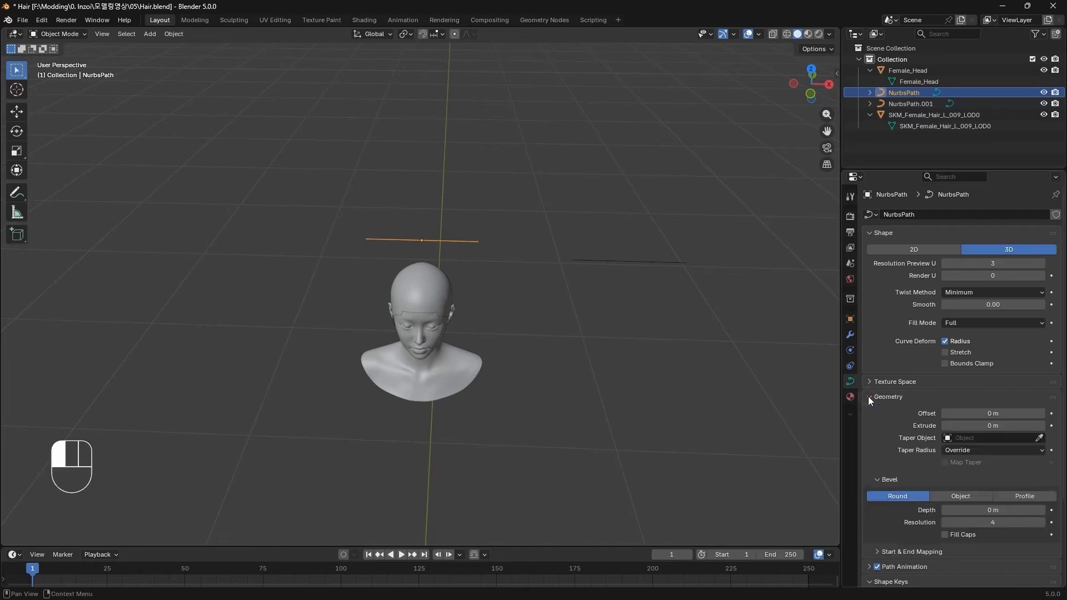
left_click(978, 495)
left_click(1039, 509)
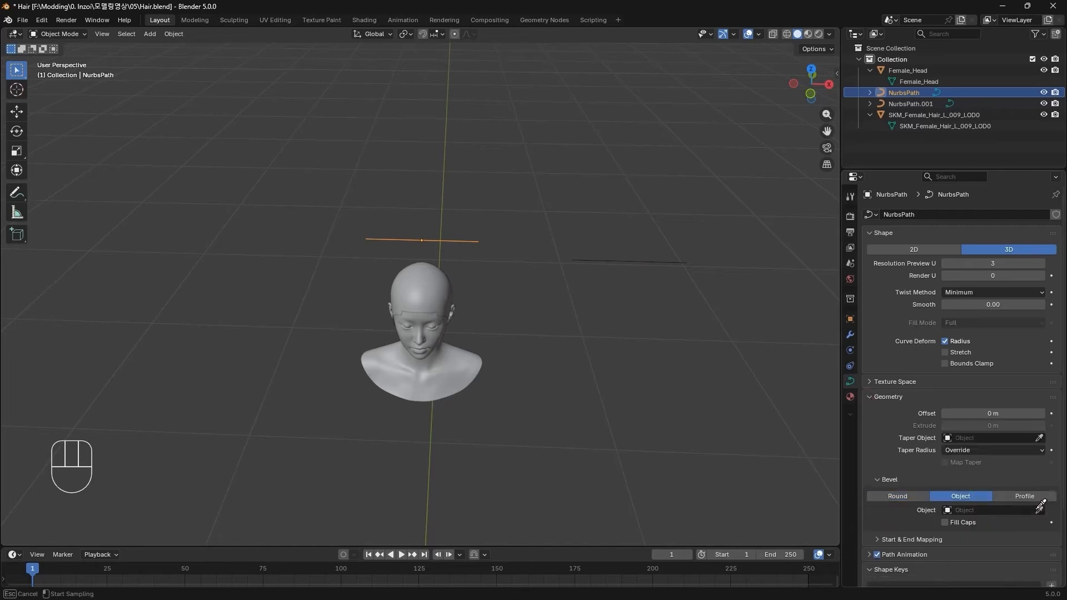
left_click(657, 263)
Scale up the NurbsPath.001 profile curve to widen the hair strip on the original path.
middle_click_drag(658, 269, 620, 314)
left_click(637, 264)
key("s")
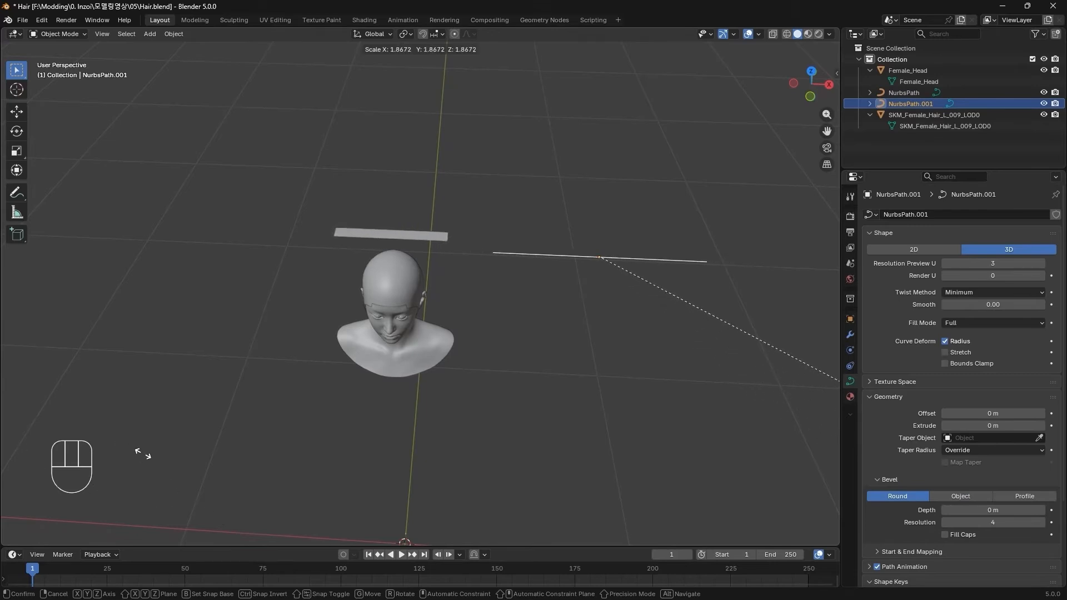
left_click(105, 425)
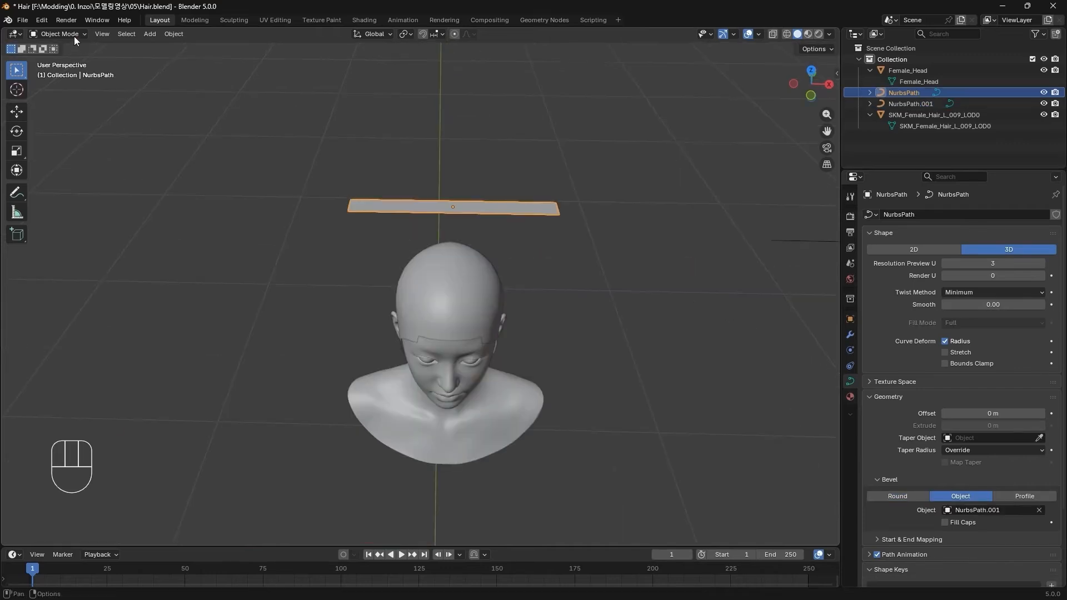
In Edit Mode, extrude the NurbsPath's end point at the -X end twice along the X axis to add two control points.
left_click(74, 34)
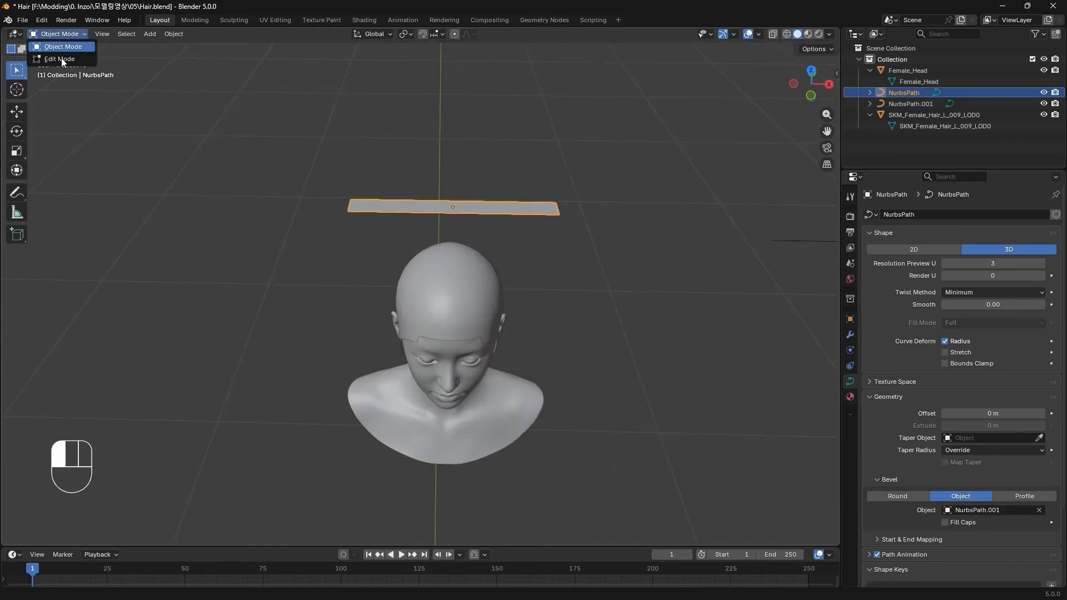
left_click(59, 58)
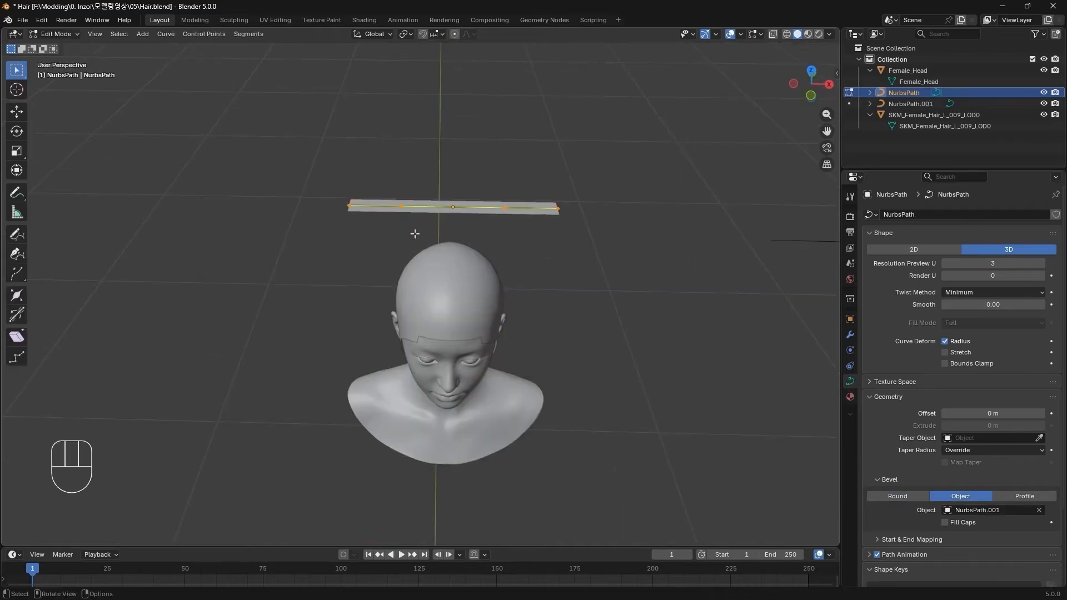
left_click(615, 275)
left_click(349, 206)
key("e")
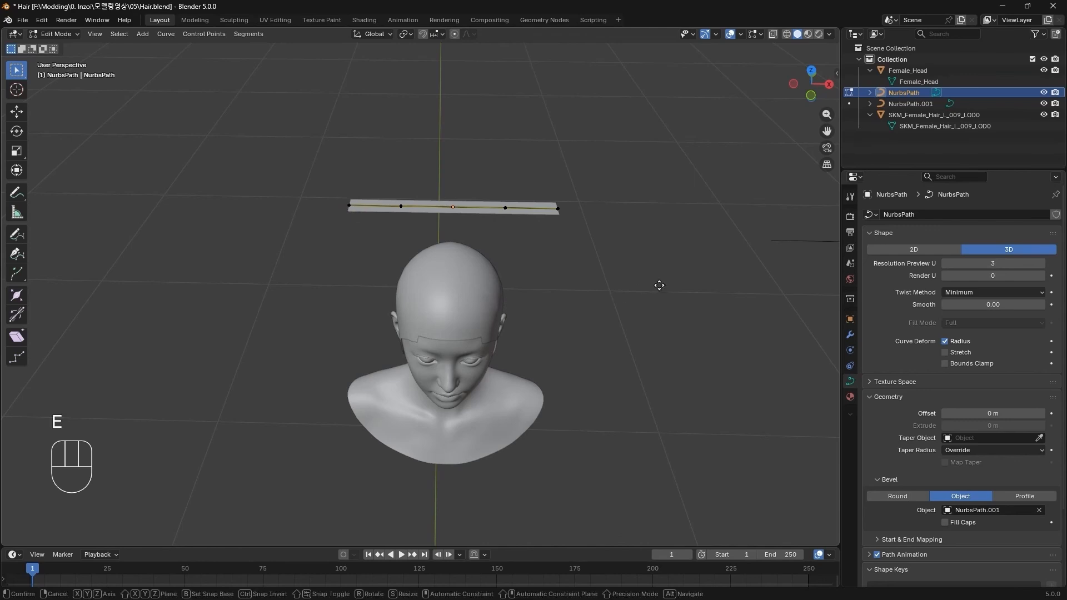
key("x")
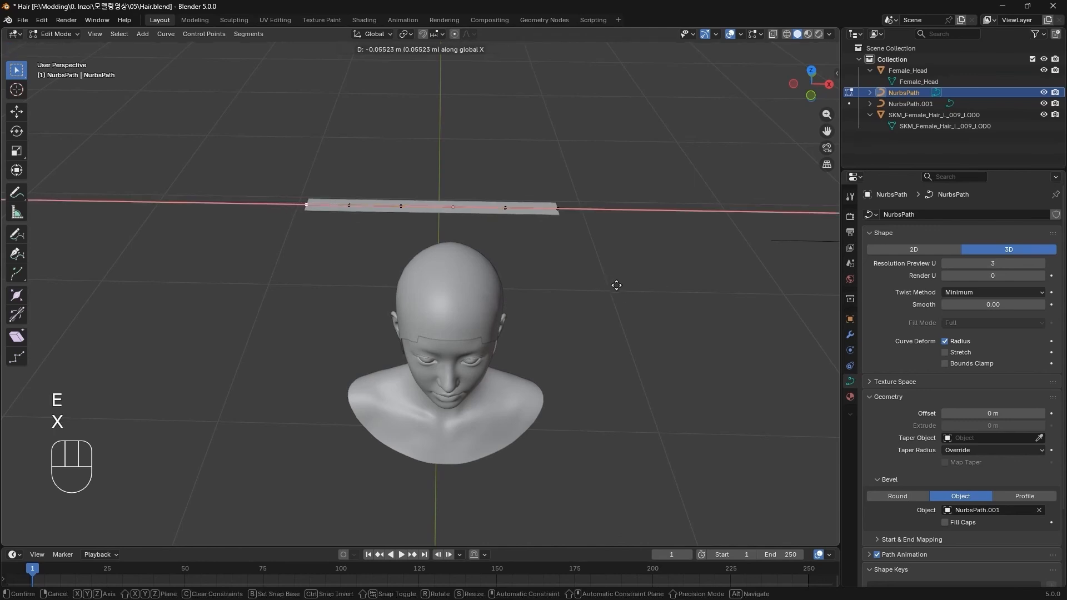
left_click(629, 285)
key("e")
key("x")
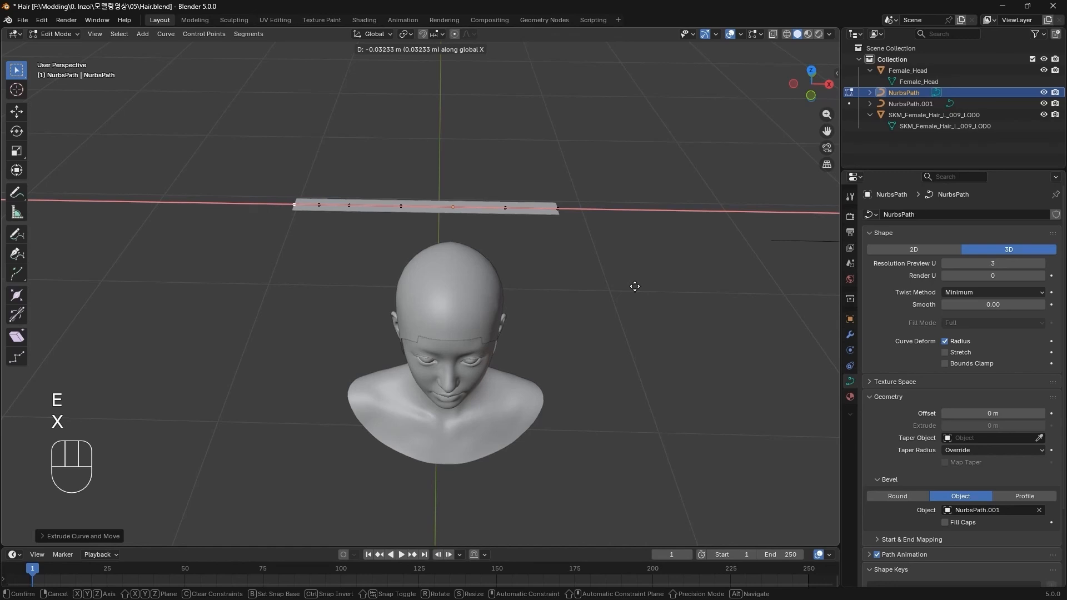
left_click(632, 287)
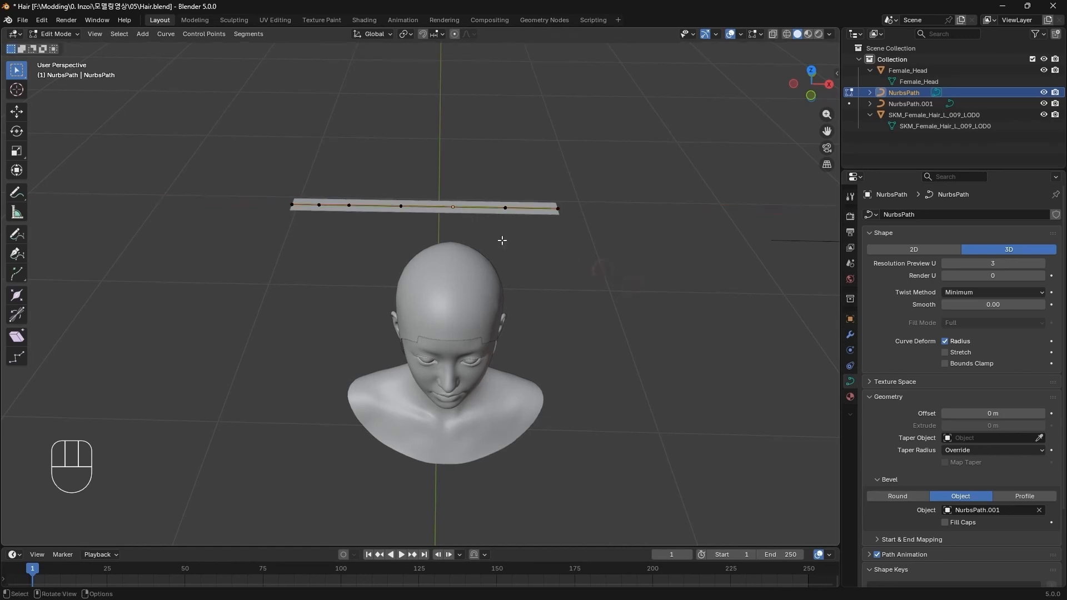
Move all control points about 0.2 m along the X axis so the strip starts above the middle of the head.
left_click_drag(619, 236, 272, 174)
key("g")
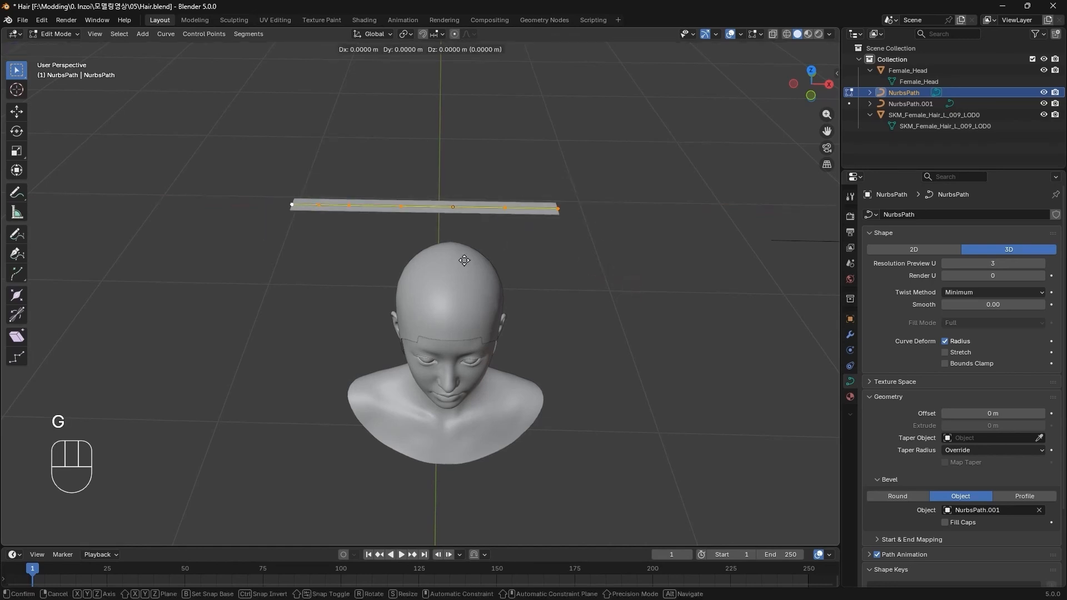
key("x")
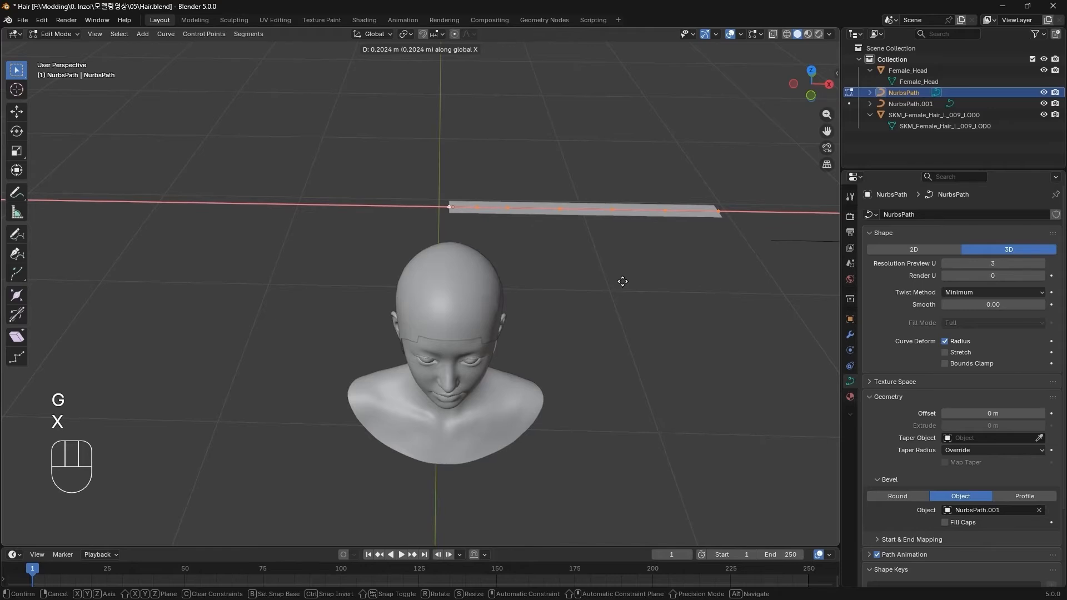
left_click(623, 282)
In front view, lower all the control points along Z until the strip's first point touches the crown of the head.
key("KP_1")
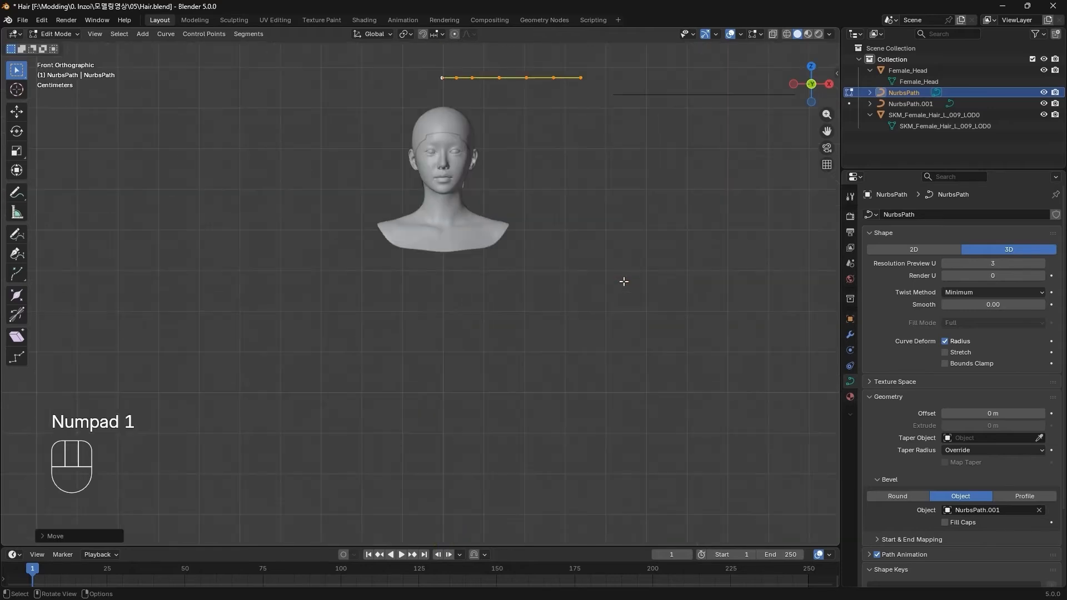
middle_click_drag(552, 205, 543, 380, "shift")
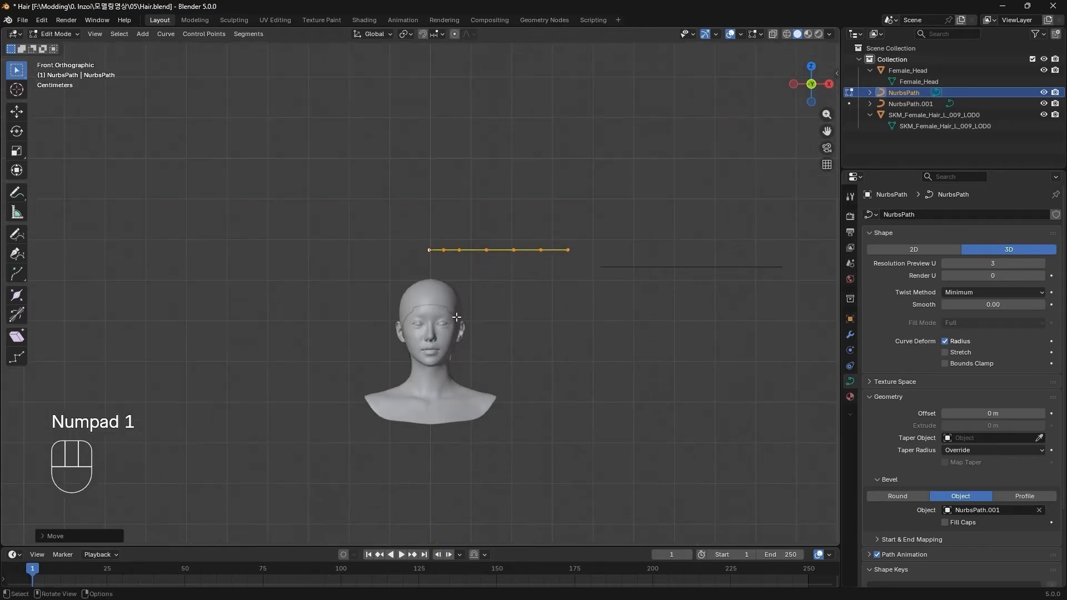
scroll(448, 409, "up", 5)
middle_click_drag(611, 355, 603, 295, "shift")
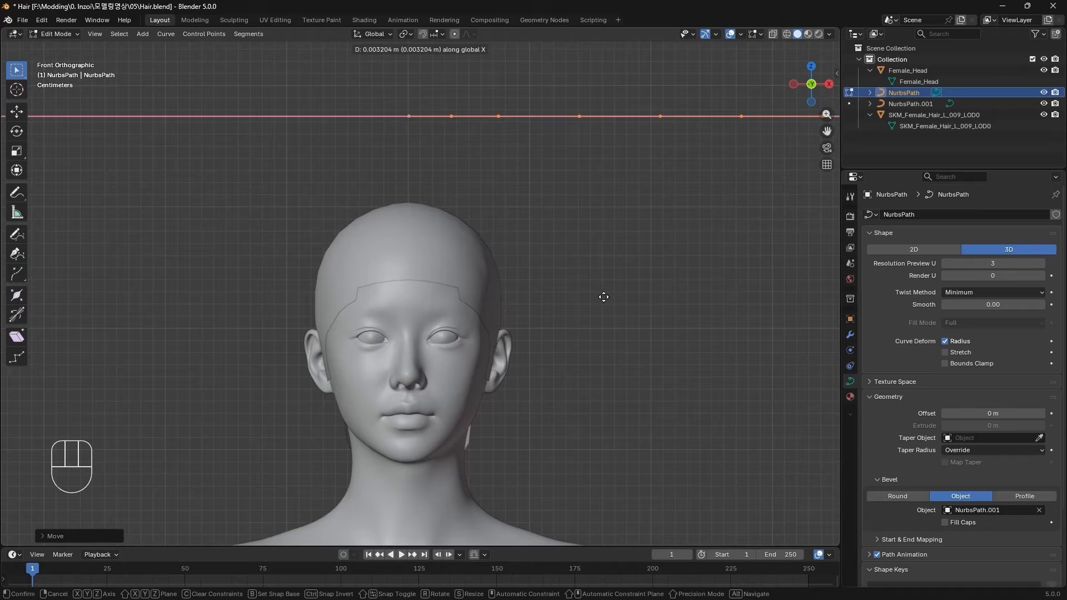
key("g")
key("z")
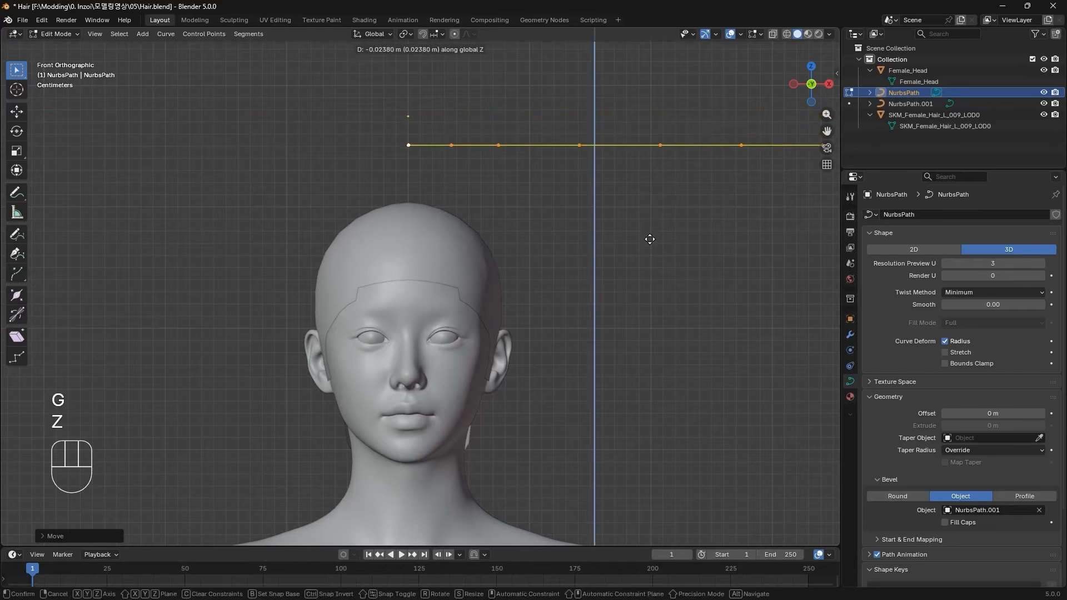
left_click(648, 277)
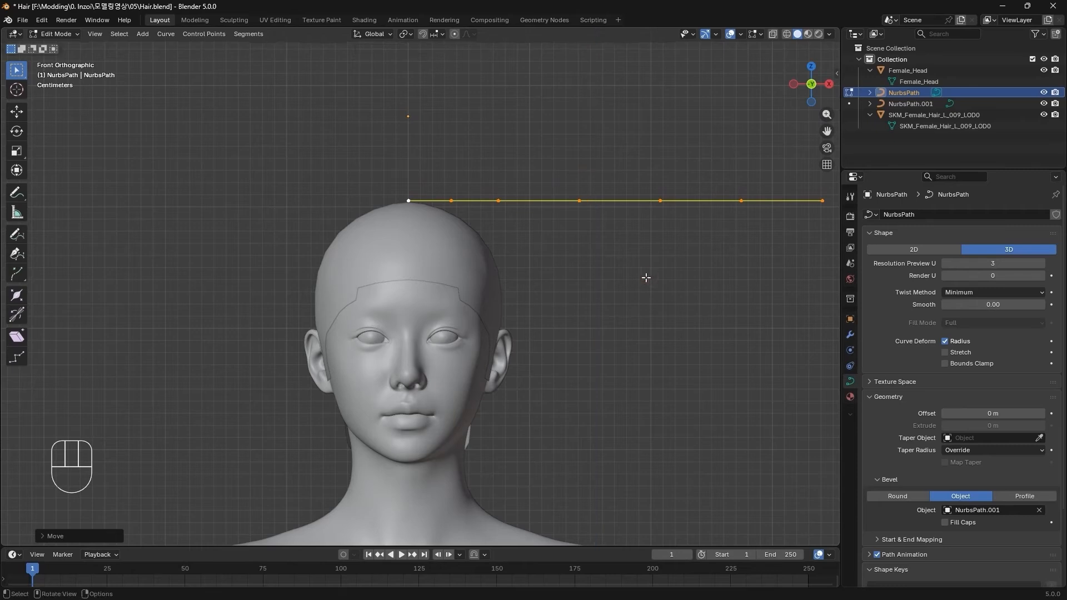
Leave the first point on the crown and shift the remaining control points along Z and X, placing the second point close beside it.
left_click_drag(335, 150, 449, 239, "ctrl")
key("g")
key("z")
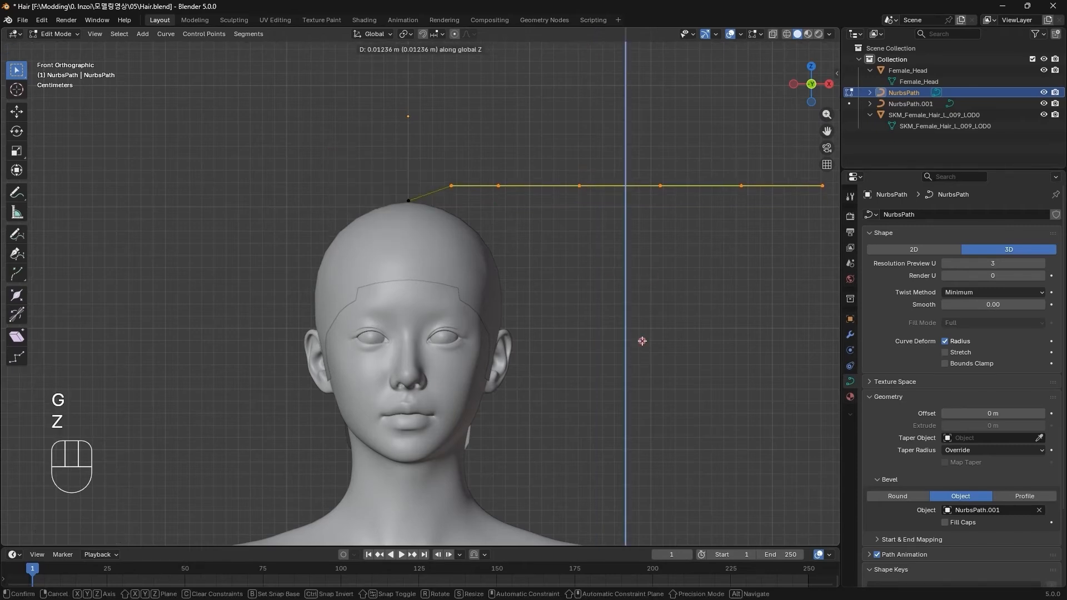
key("x")
key("z")
left_click(691, 285)
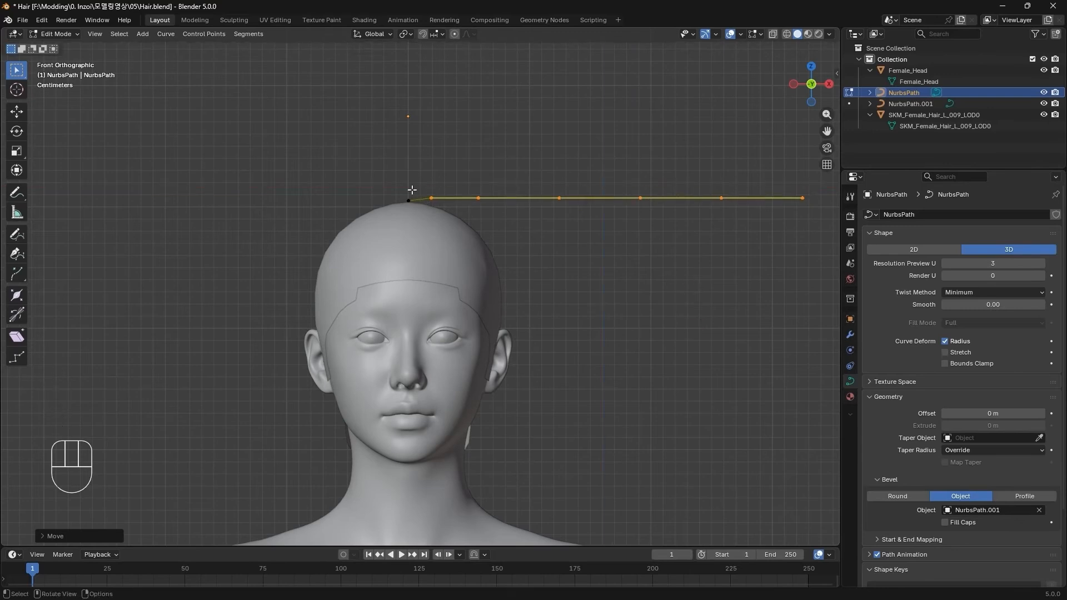
Deselect the second control point and shift the remaining ones inward along X and down along Z, placing the third against the upper skull.
key("g")
key("x")
left_click_drag(412, 189, 493, 245, "ctrl")
left_click(703, 308)
key("g")
key("z")
left_click(711, 324)
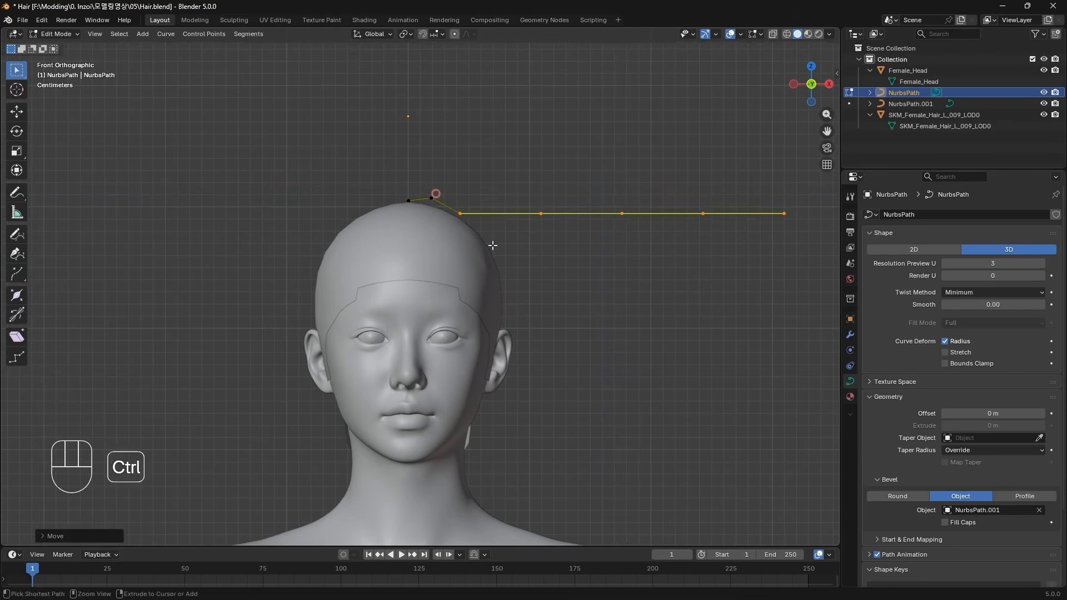
Shift the control points beyond the third inward along X and down along Z, placing the fourth against the side of the skull.
key("g")
key("x")
left_click(692, 341)
key("g")
key("z")
left_click(626, 203)
Deselect the fourth control point and shift the remaining ones along X and Z, placing the fifth beside the head above the ear.
left_click_drag(435, 215, 522, 265, "ctrl")
key("g")
key("x")
left_click(592, 141)
key("g")
key("z")
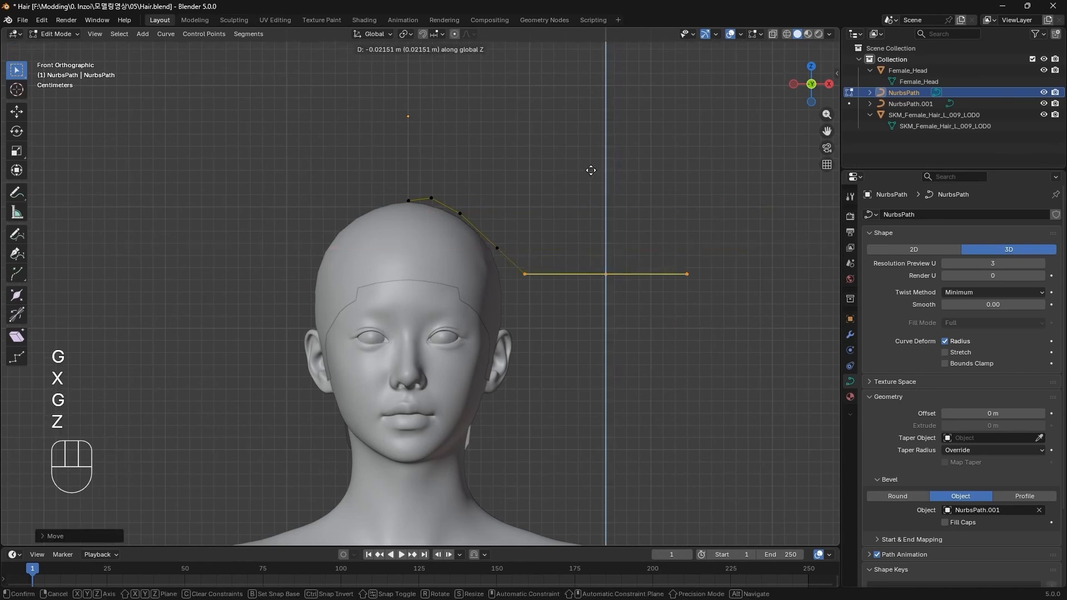
left_click(623, 200)
key("g")
key("x")
left_click(705, 336)
Deselect the fifth control point, then lower the remaining ones along Z and move them inward along X, placing the sixth below the ear.
left_click_drag(462, 136, 517, 187, "ctrl")
key("g")
key("z")
left_click(741, 321)
key("g")
key("x")
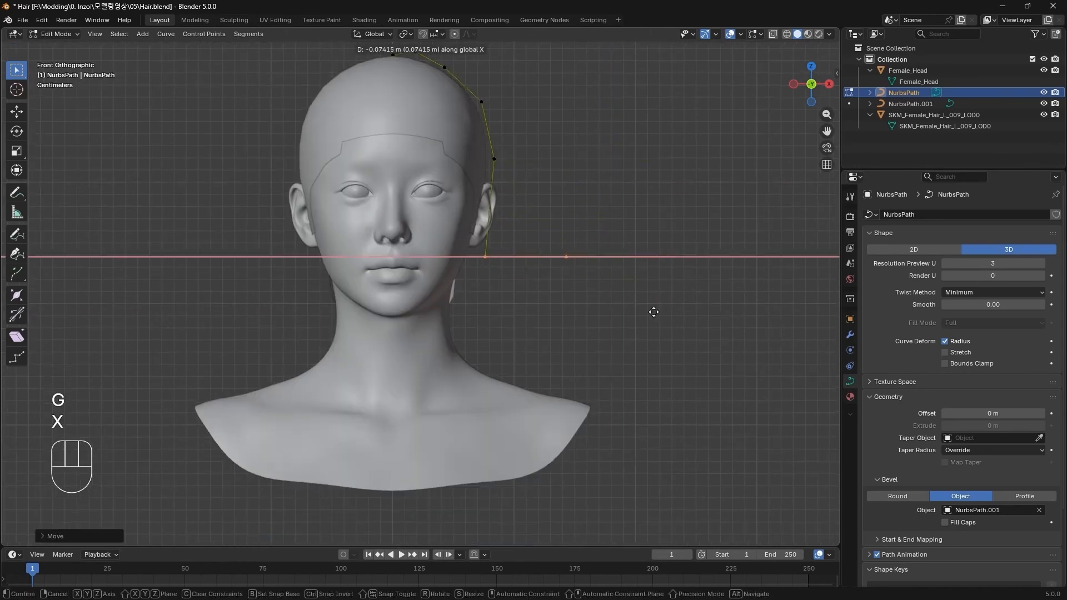
left_click(646, 308)
Deselect the sixth control point and move the last one down along Z and inward along X to end the strip beside the neck.
left_click_drag(449, 229, 502, 276, "ctrl")
key("g")
key("z")
left_click(692, 299)
key("g")
key("x")
left_click(616, 283)
key("g")
left_click(616, 255)
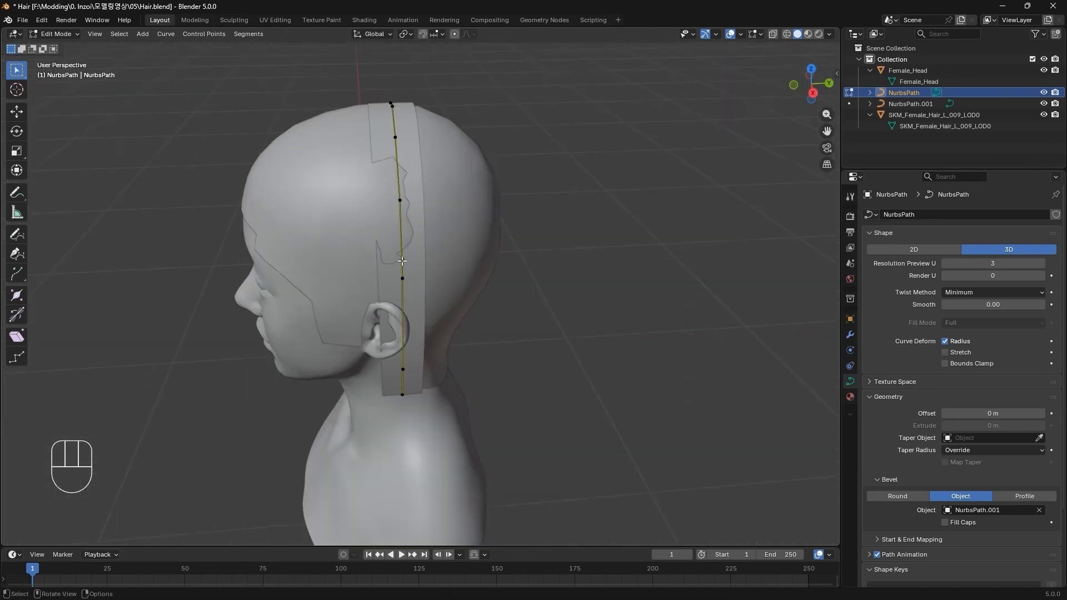
Raise the strip's fourth control point along Z and adjust the fifth along X so the strip clears the side of the head.
middle_click_drag(582, 254, 633, 257)
key("g")
key("z")
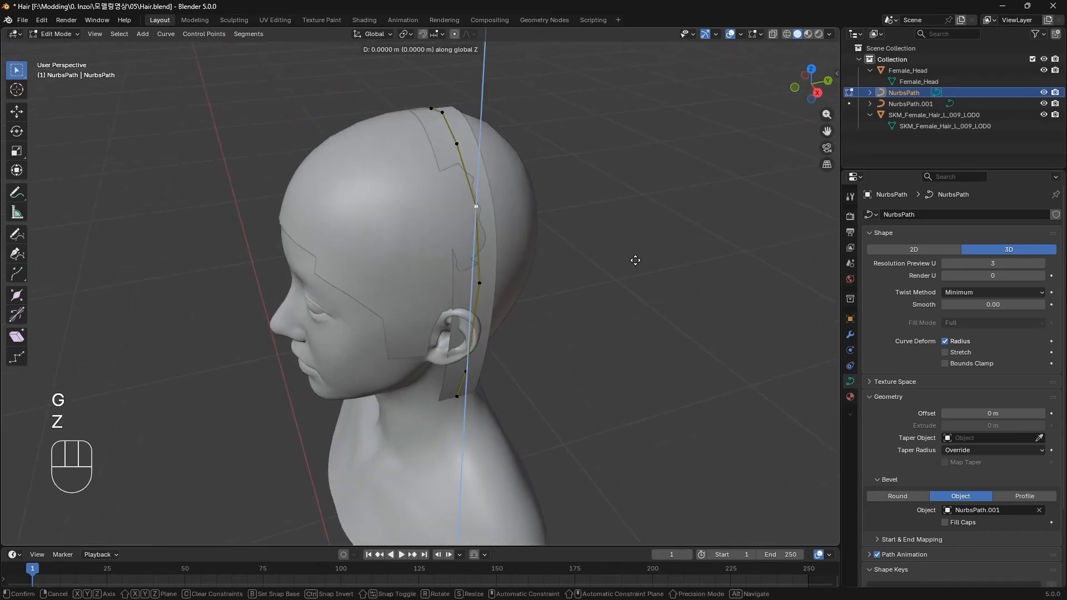
left_click(641, 250)
left_click(479, 283)
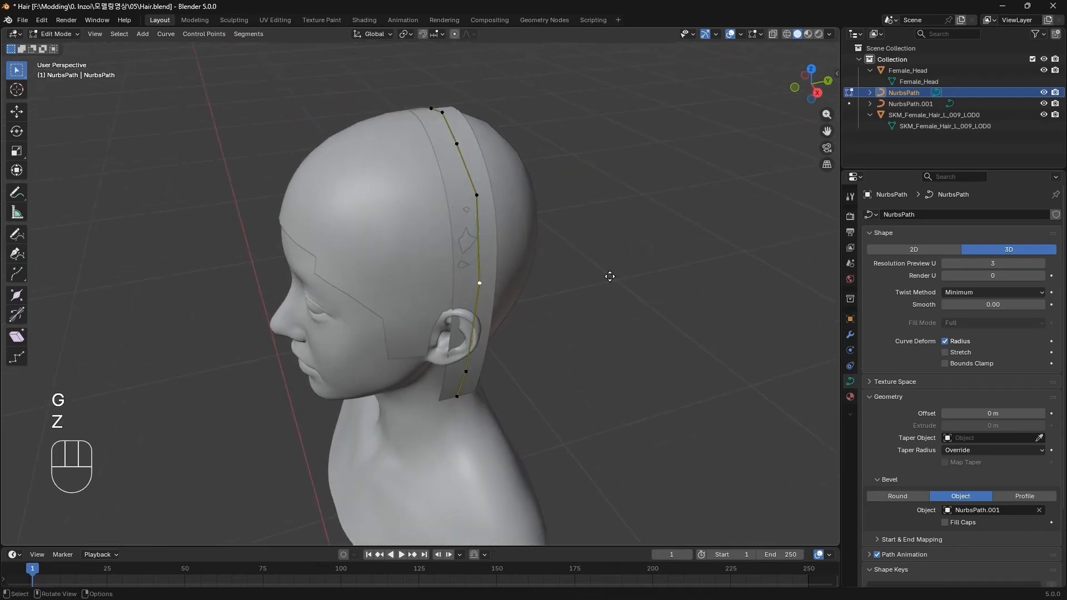
key("g")
key("x")
left_click(611, 280)
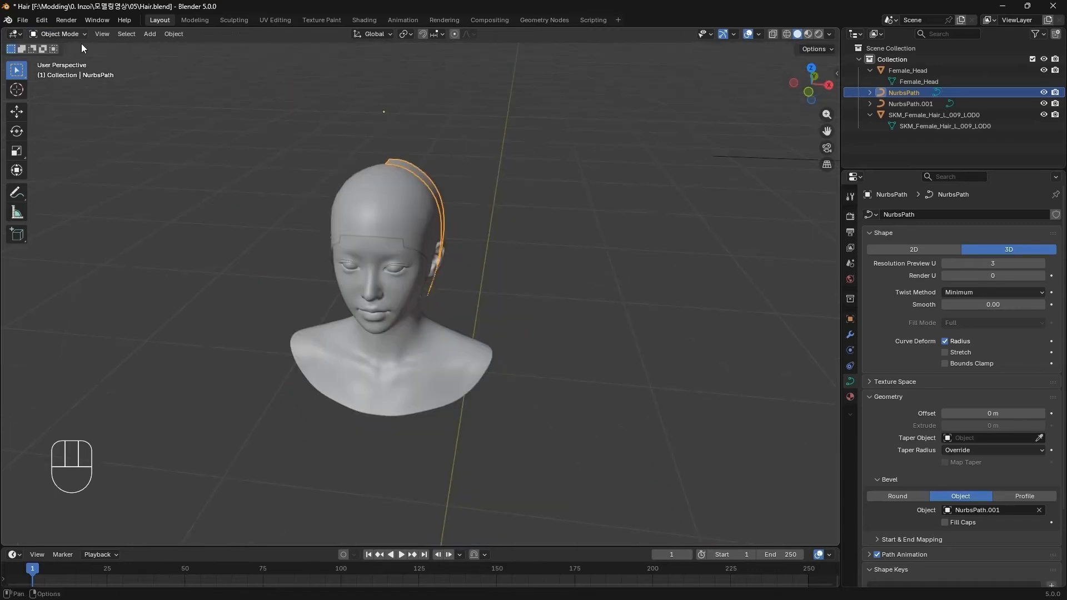
Add a Mirror modifier on the X axis to the hair strip, using SKM_Female_Hair_L_009_LOD0 as the mirror object.
middle_click_drag(534, 261, 567, 312)
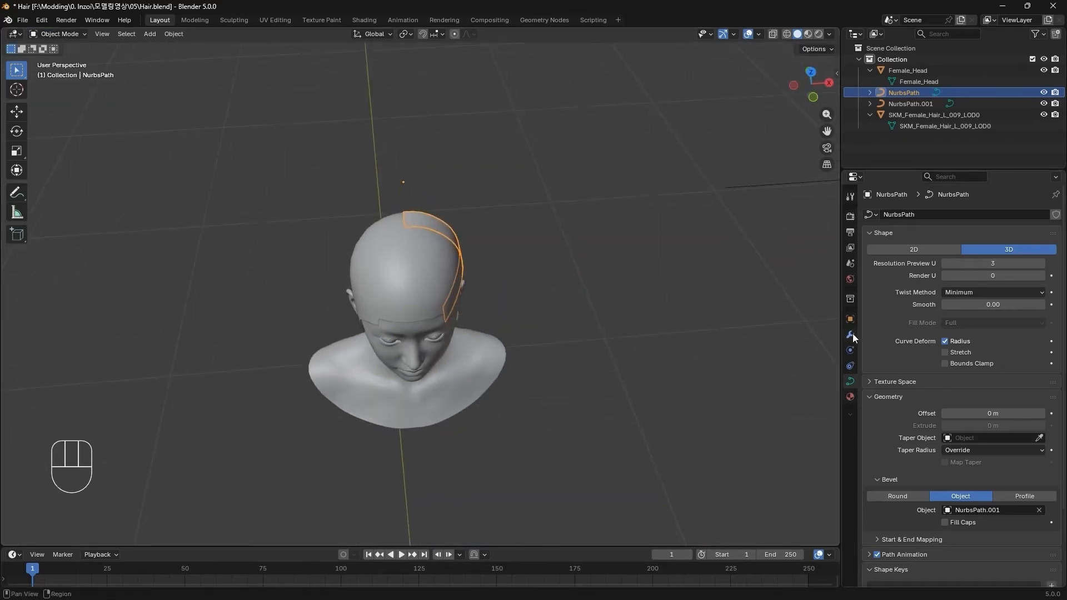
left_click(849, 334)
left_click(956, 216)
left_click(956, 218)
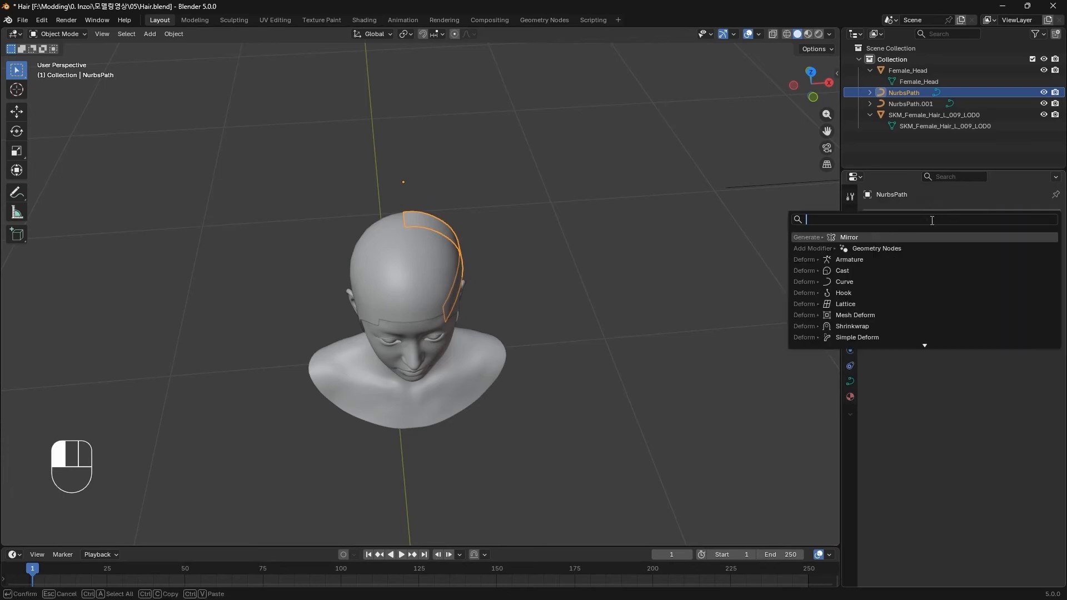
left_click(890, 236)
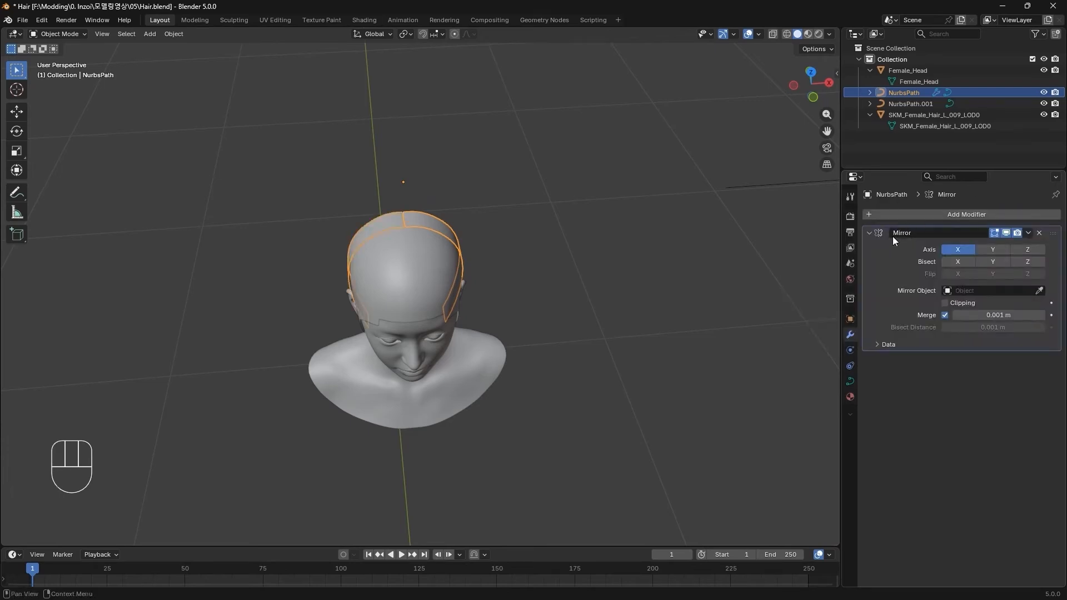
left_click(1039, 291)
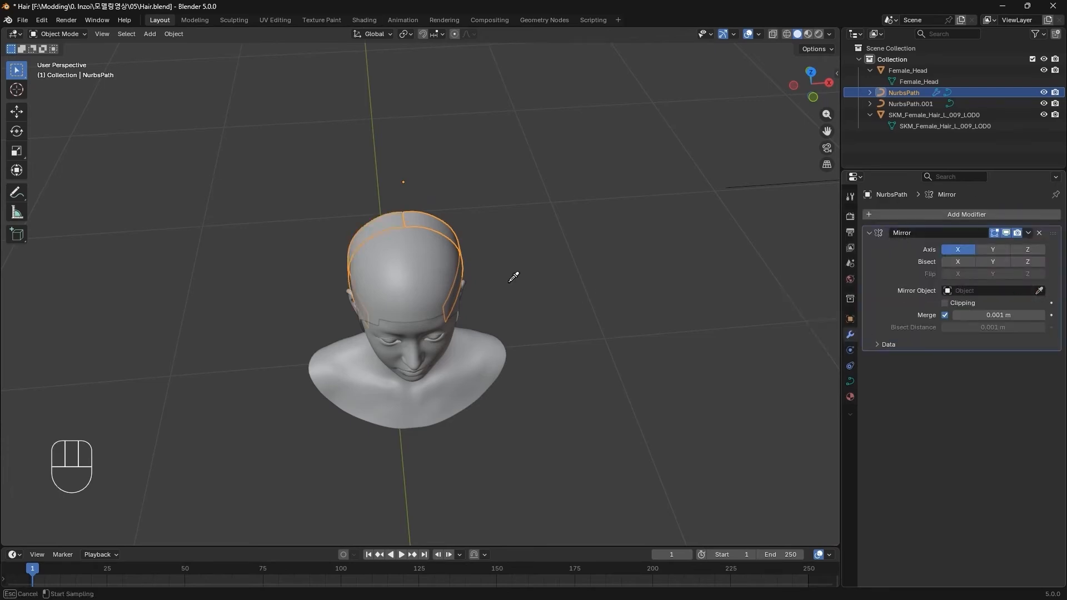
left_click(411, 285)
middle_click_drag(678, 375, 710, 396, "shift")
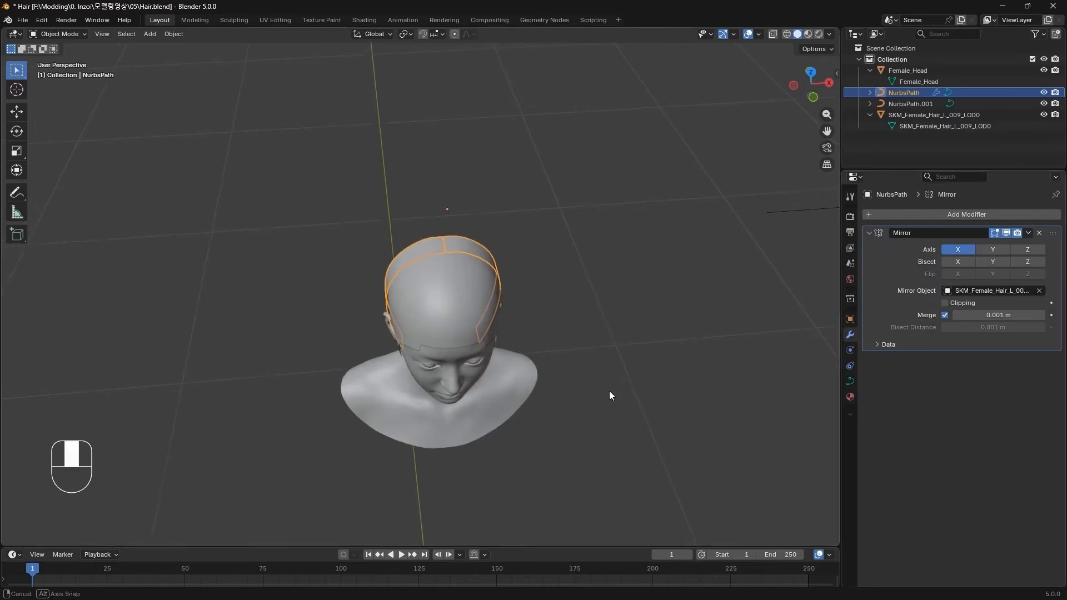
scroll(635, 391, "up", 2)
middle_click_drag(609, 392, 642, 388)
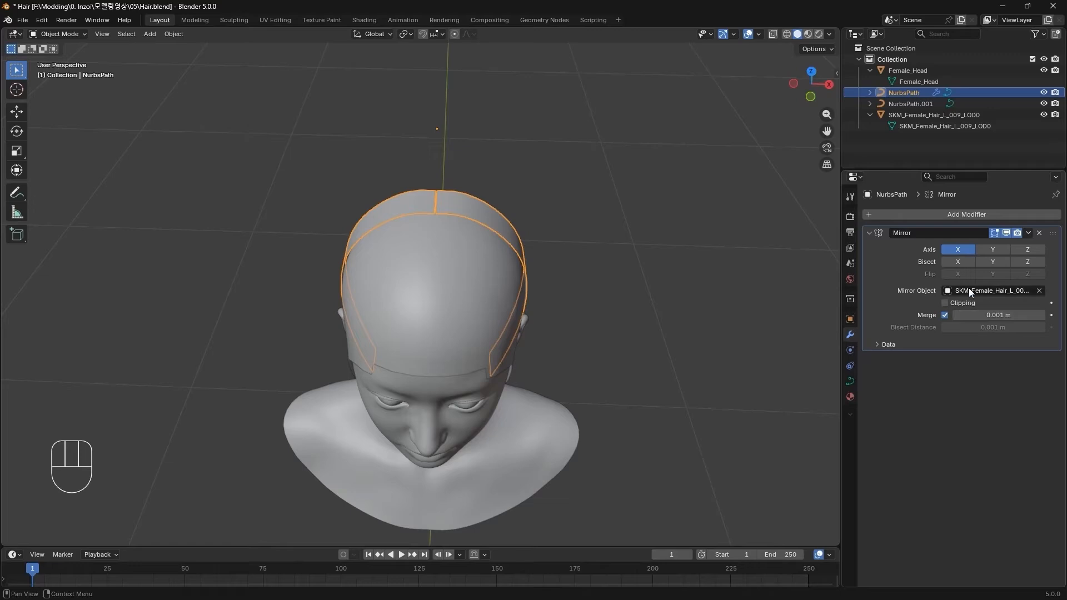
Duplicate the mirrored strip, move the copy about 0.019 m backward along Y and rotate it slightly around Z.
middle_click_drag(594, 375, 512, 331)
key("shift+d")
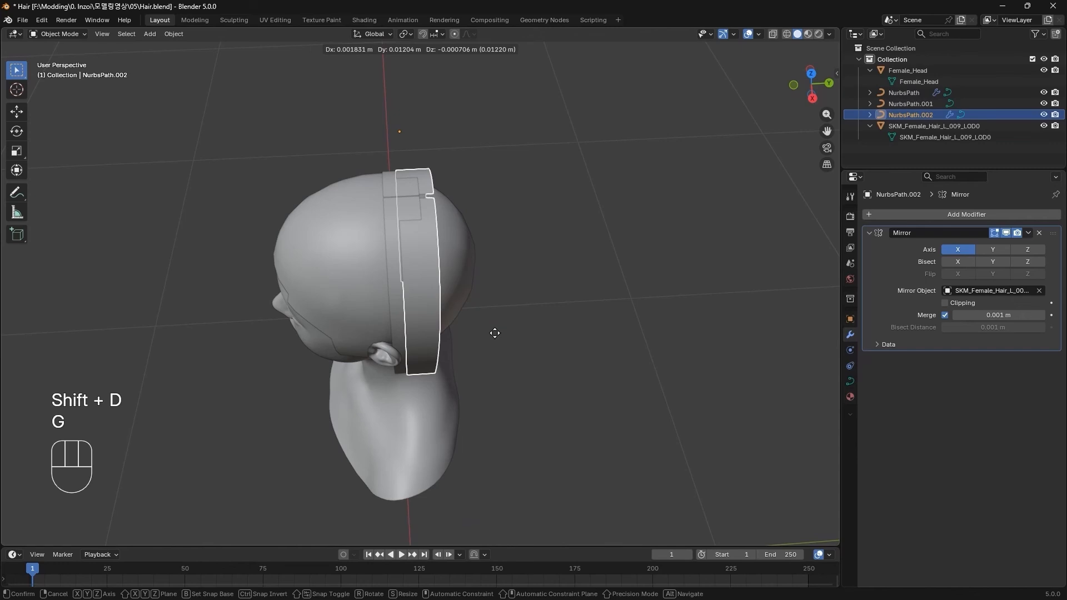
key("y")
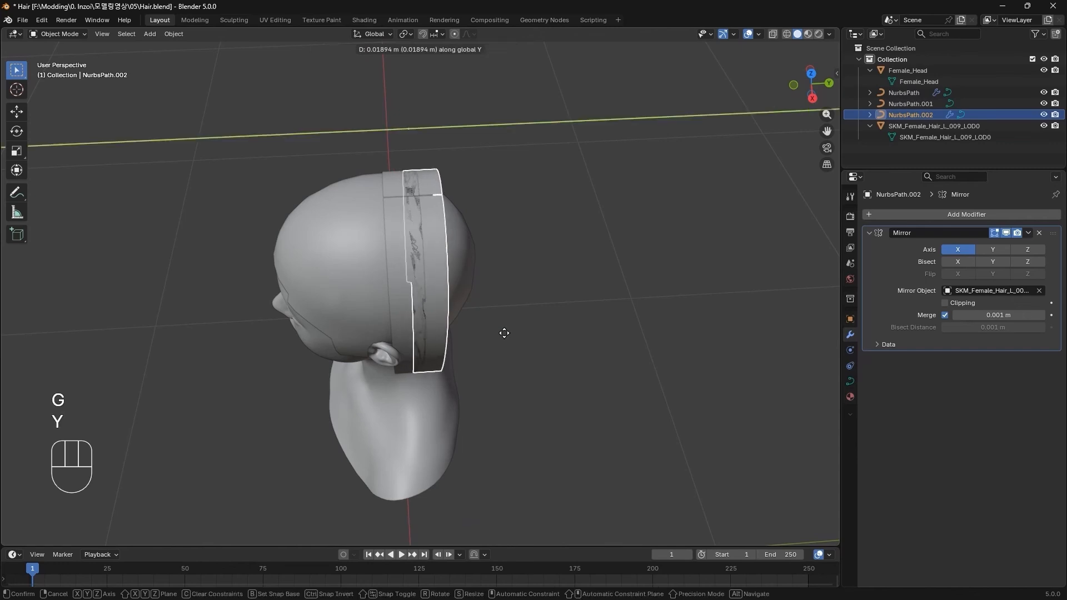
left_click(504, 333)
middle_click_drag(530, 359, 517, 372)
key("r")
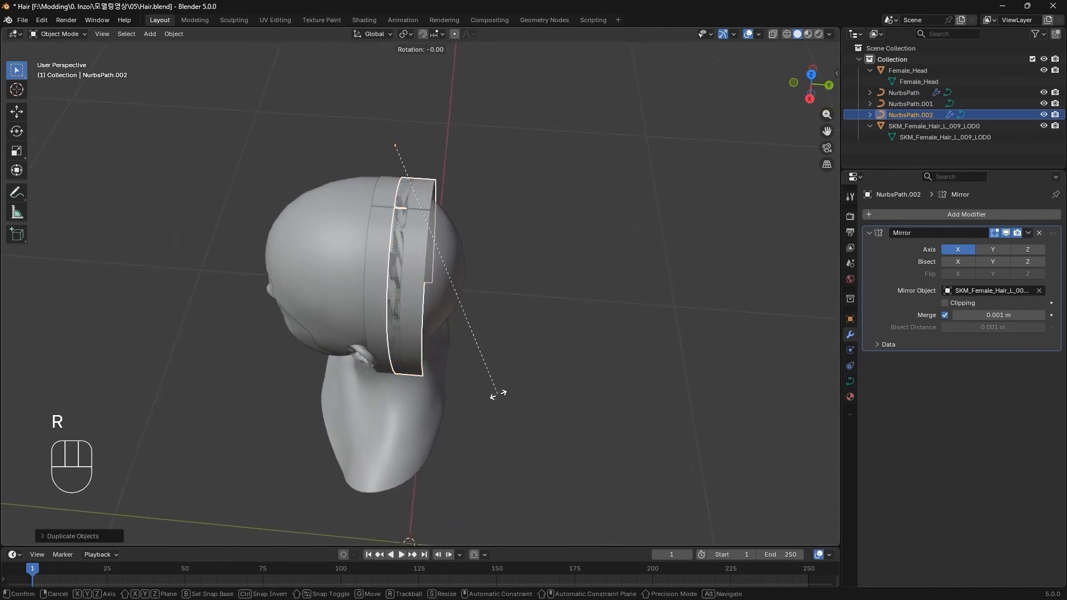
key("z")
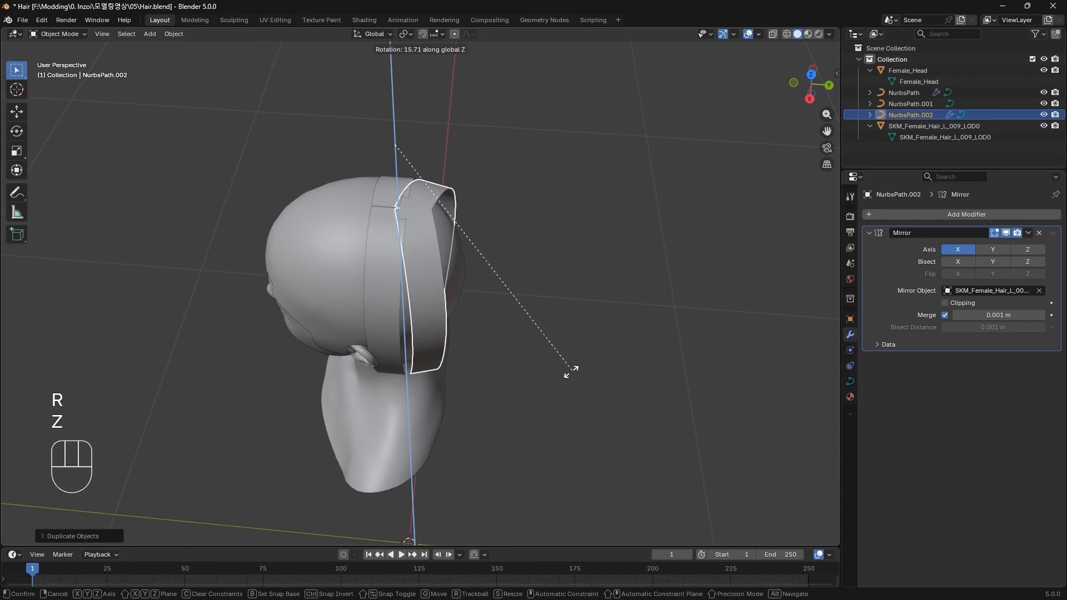
left_click(534, 395)
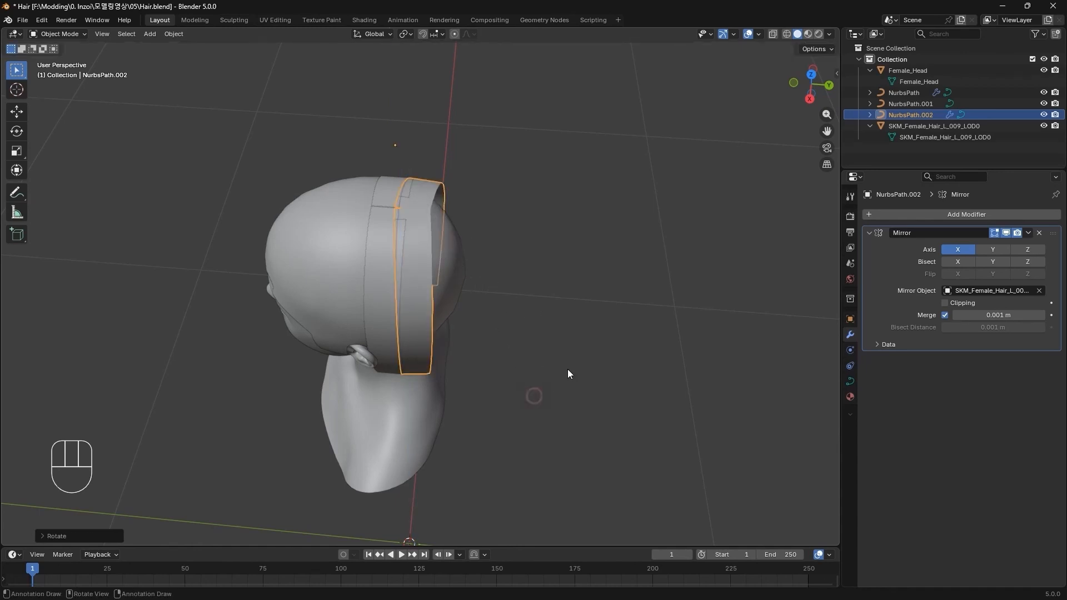
Adjust the rotated copy's position along Y so it sits against the back of the first strip.
key("g")
key("x")
key("Escape")
key("g")
key("y")
left_click(631, 332)
Add further strip copies toward the back of the head, shifting them along Y and rotating them around Z.
key("shift+d")
key("shift+d")
key("g")
key("y")
key("r")
key("z")
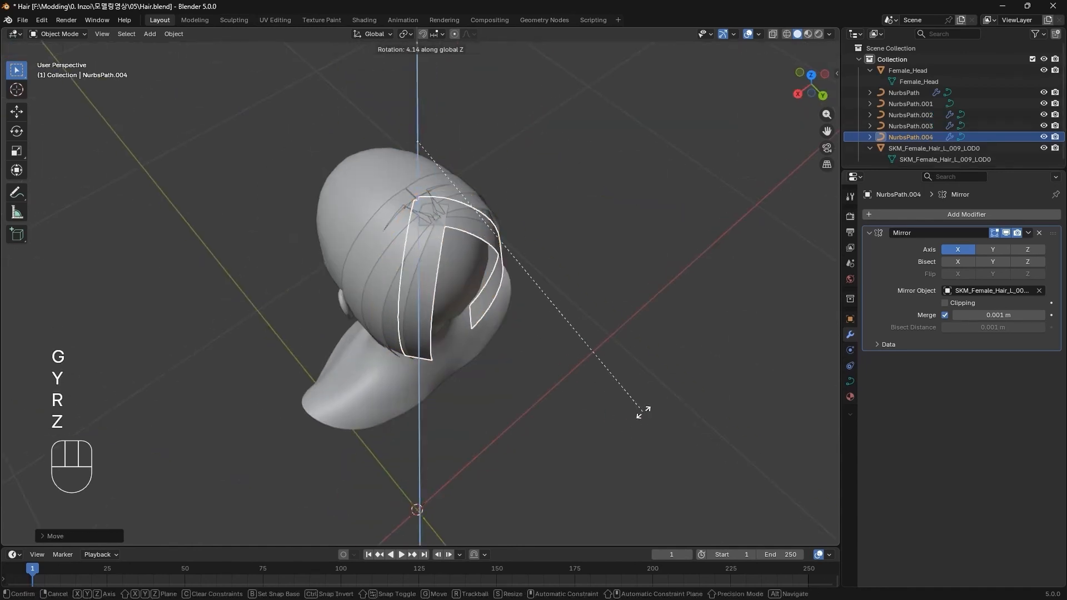
key("shift+d")
key("g")
key("y")
key("shift+d")
Select another strip over the head and duplicate it, rotating the copy around Z to extend the hair coverage.
middle_click_drag(583, 307, 623, 487)
left_click(477, 236)
key("shift+d")
key("shift+d")
key("r")
key("z")
left_click(575, 461)
Add more strip copies toward the front, rotating them around Z and shifting them along Y to frame the face.
key("shift+d")
middle_click_drag(574, 461, 628, 341)
key("g")
key("shift+d")
key("r")
key("z")
middle_click_drag(679, 401, 622, 453)
key("g")
key("y")
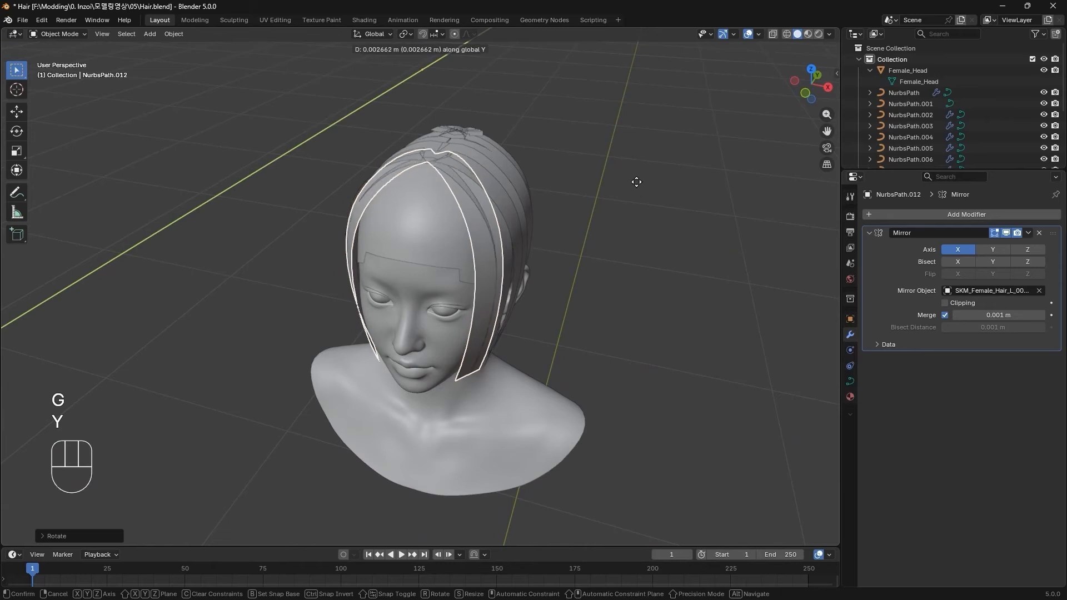
left_click(636, 180)
middle_click_drag(577, 311, 691, 317)
left_click(691, 317)
Duplicate the frontmost strip and move the copy forward along Y in front of the face.
middle_click_drag(692, 355, 690, 189)
key("shift+d")
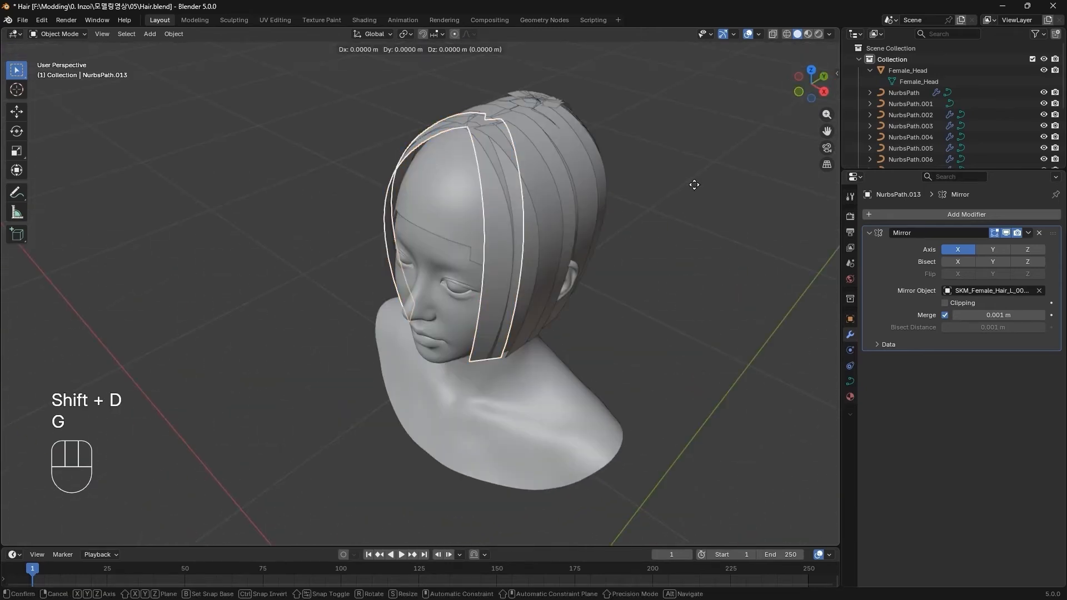
key("y")
left_click(644, 246)
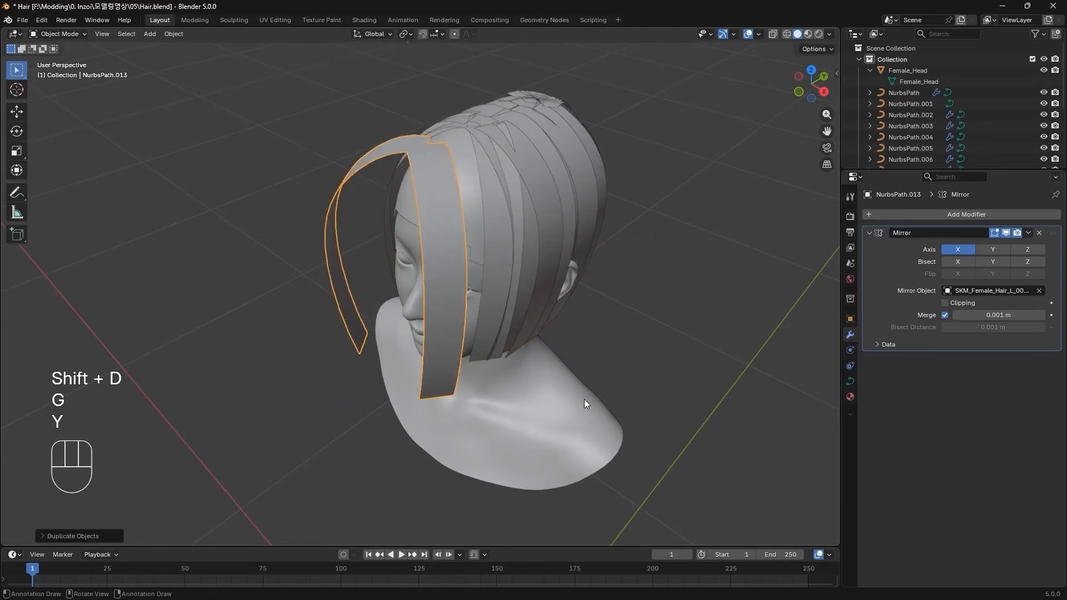
Shorten the new front strip to bangs length by deleting its two lowest control points.
left_click(66, 34)
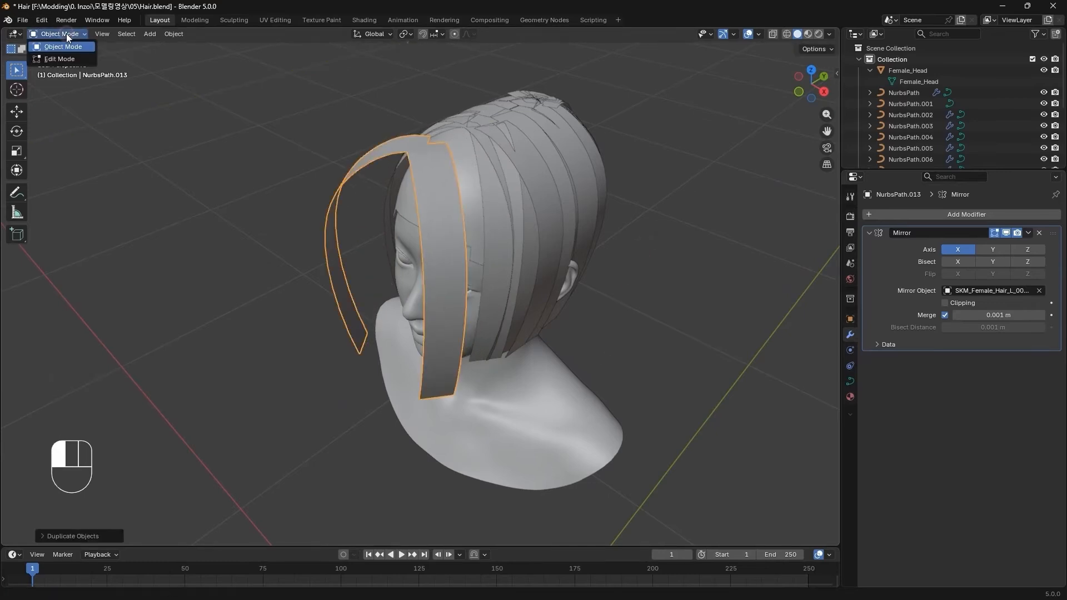
left_click(58, 59)
key("ctrl+z")
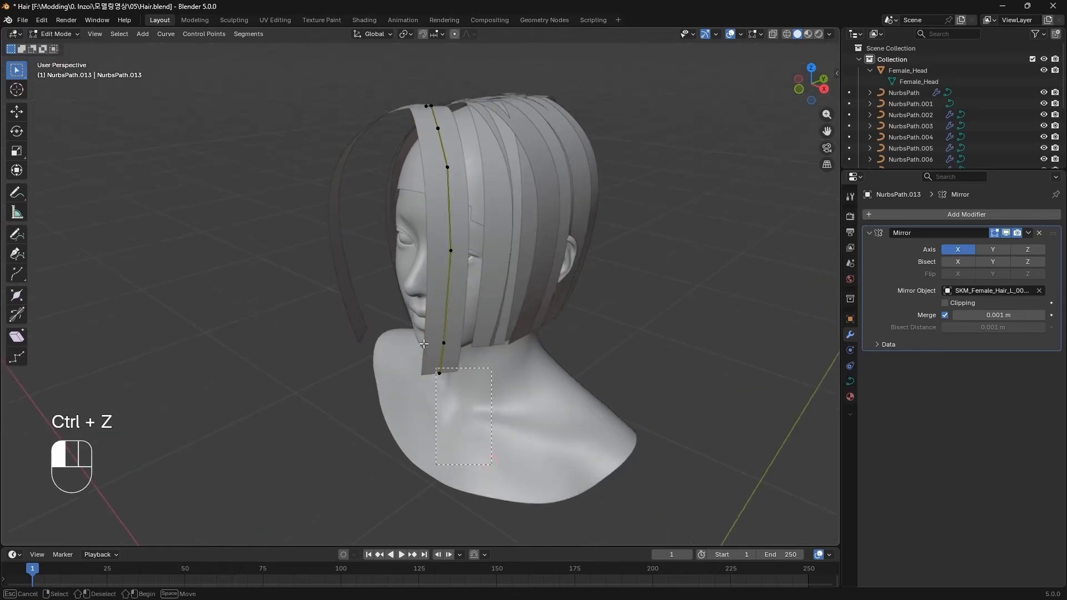
key("x")
left_click(480, 271)
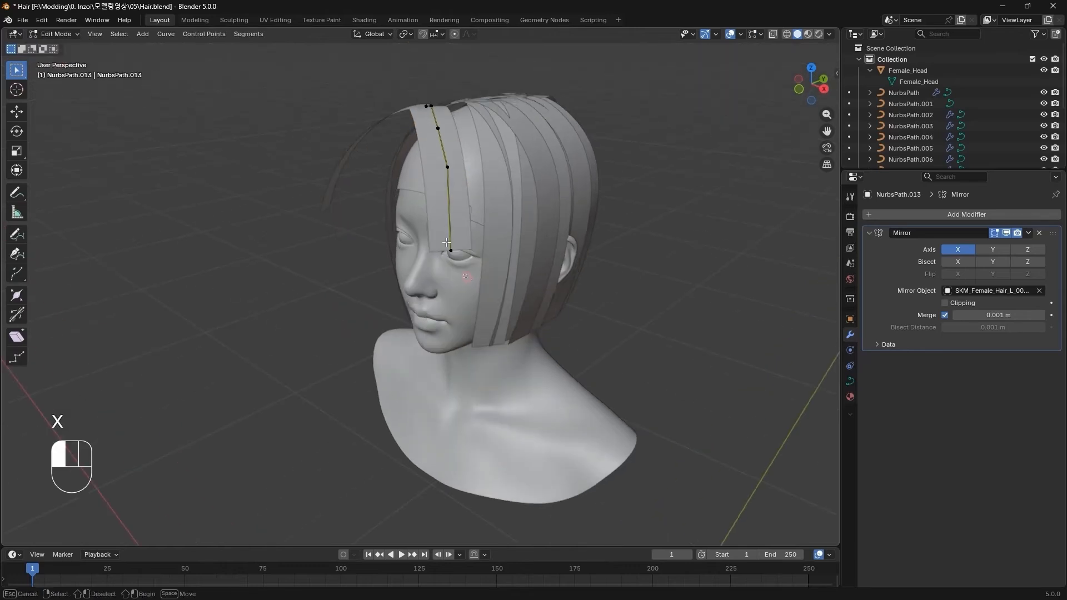
Move the shortened strip's end control point along Z and return to Object Mode.
middle_click_drag(558, 280, 619, 318)
key("g")
key("z")
left_click(636, 287)
left_click(57, 35)
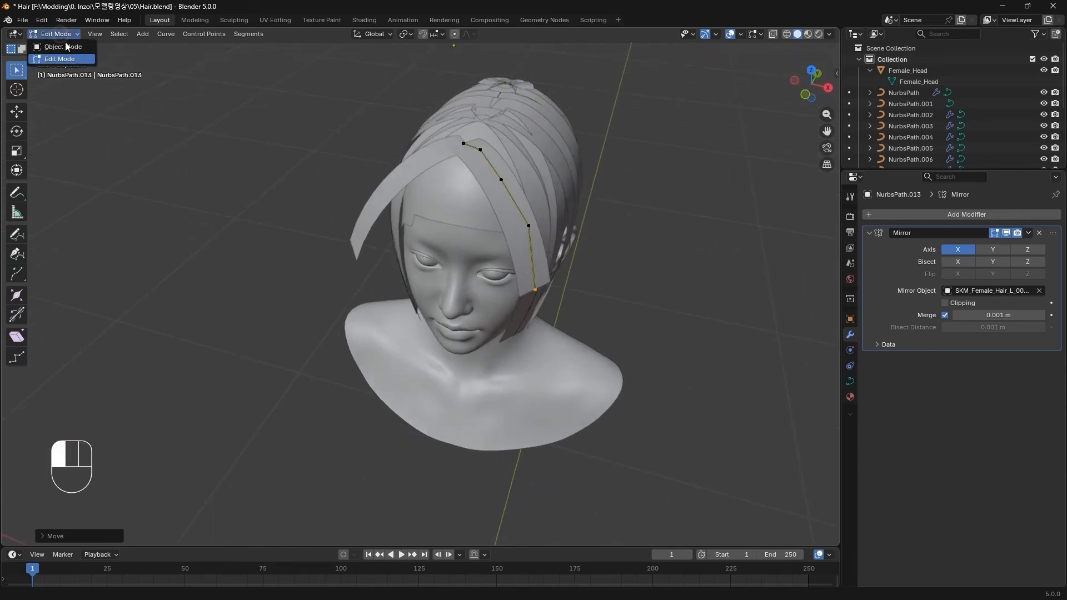
left_click(58, 47)
Rotate the shortened strip about -45° around Z and move it about 0.051 m along Y over the forehead.
middle_click_drag(608, 252, 616, 329, "shift")
key("r")
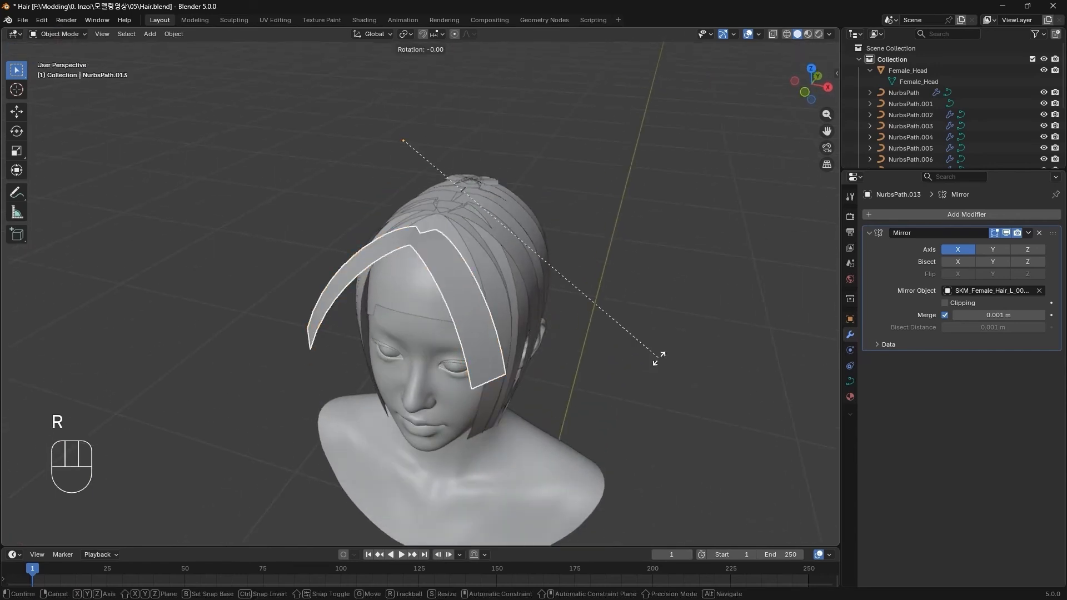
key("z")
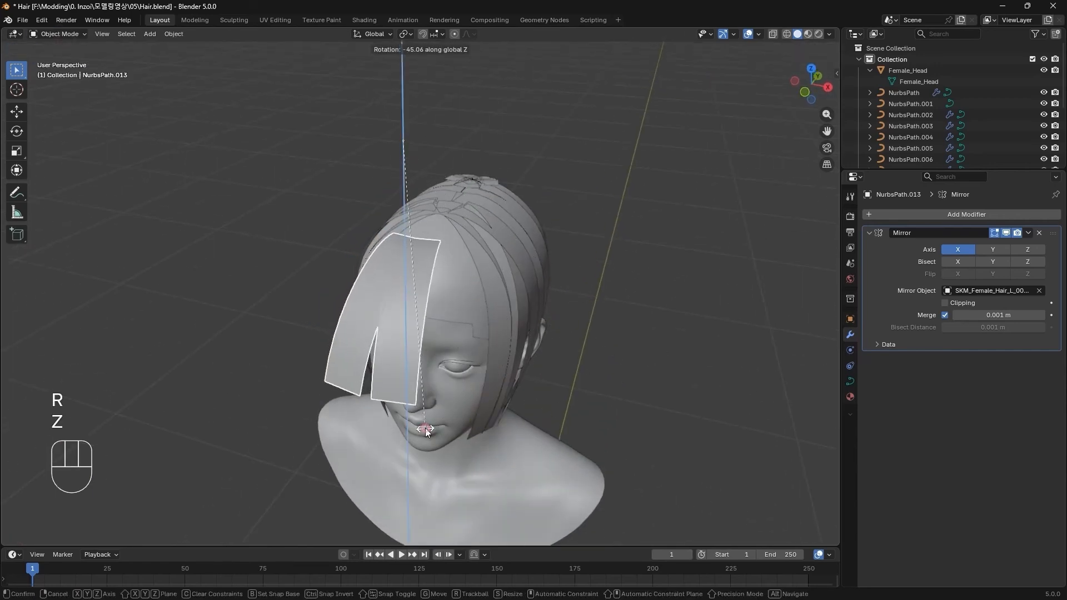
left_click(501, 313)
key("g")
key("y")
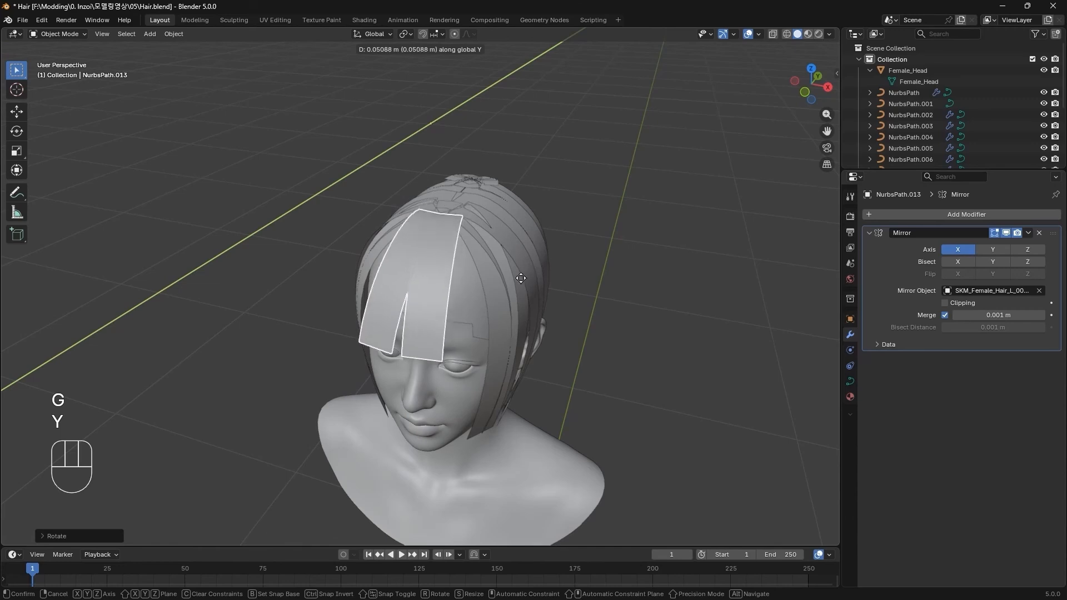
left_click(521, 279)
Select the bangs strip's three lower control points and shift them along Z and Y to bring them closer to the forehead.
middle_click_drag(521, 278, 446, 268)
middle_click_drag(445, 268, 635, 339, "shift")
left_click(66, 38)
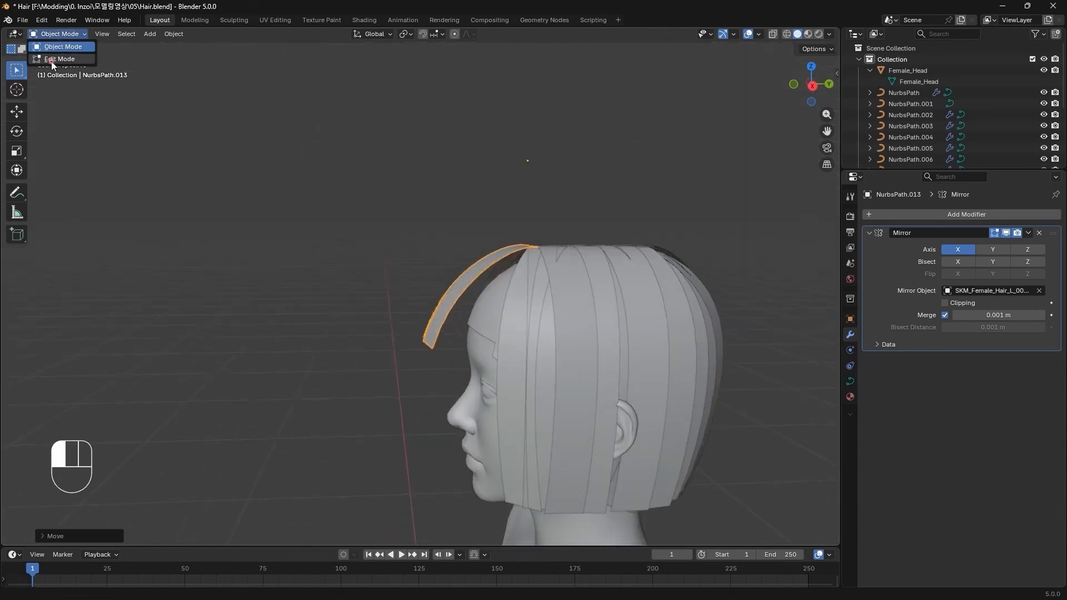
left_click(51, 60)
middle_click_drag(512, 274, 446, 260, "shift")
scroll(436, 251, "up", 2)
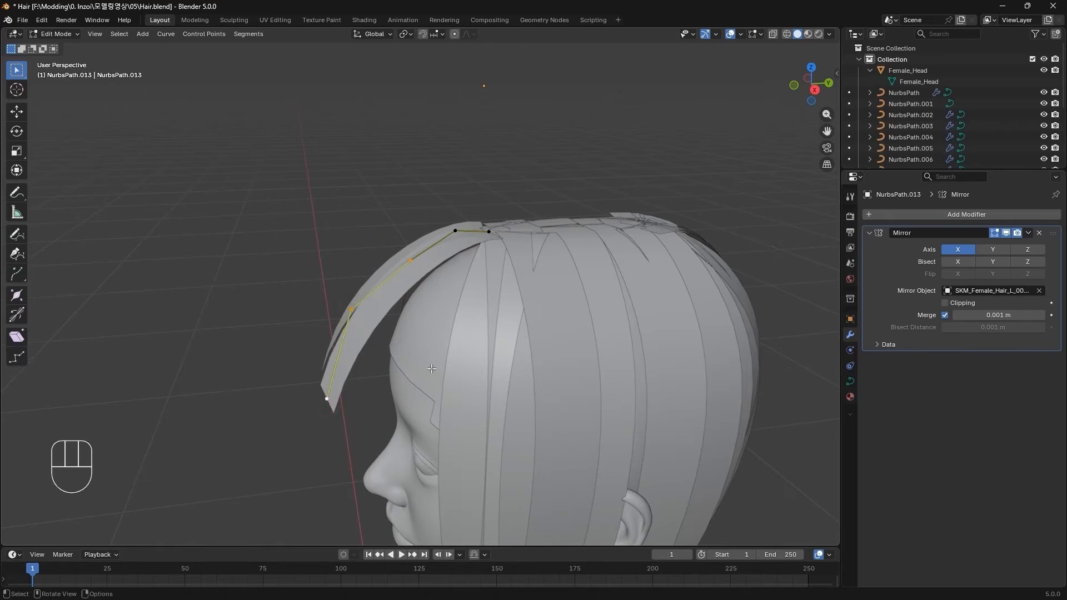
middle_click_drag(431, 369, 430, 321)
key("g")
key("z")
left_click(514, 148)
key("g")
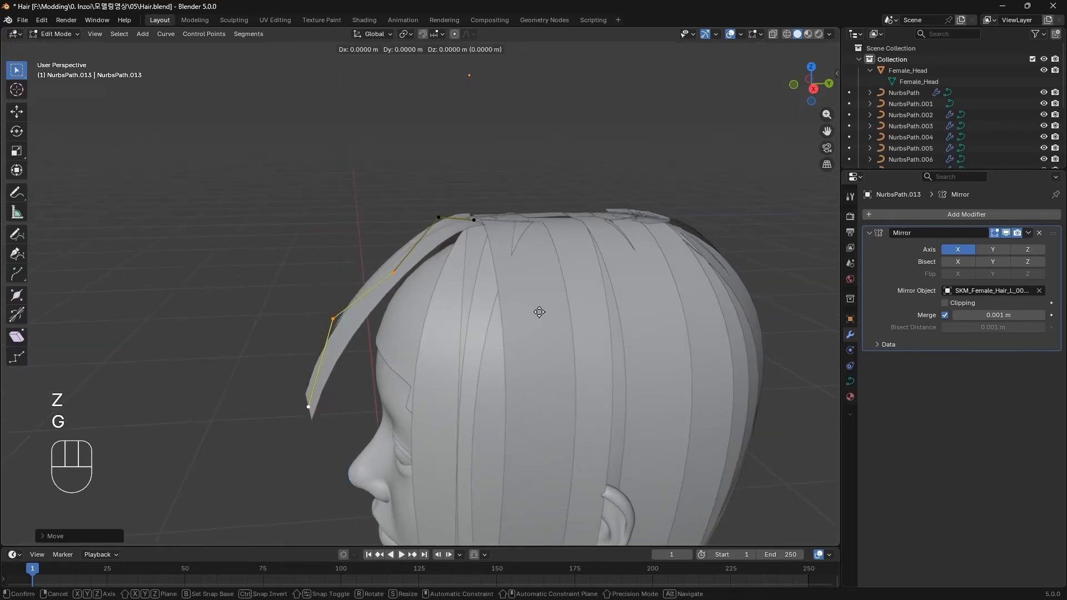
key("y")
left_click(582, 298)
Move the selected bangs control points farther along Y to fit the strip against the forehead.
middle_click_drag(581, 297, 555, 368)
key("g")
key("x")
key("Escape")
key("g")
key("y")
left_click(620, 328)
Move the bangs strip's fourth control point about -0.002 m along X and return to Object Mode.
left_click(478, 309)
key("g")
key("x")
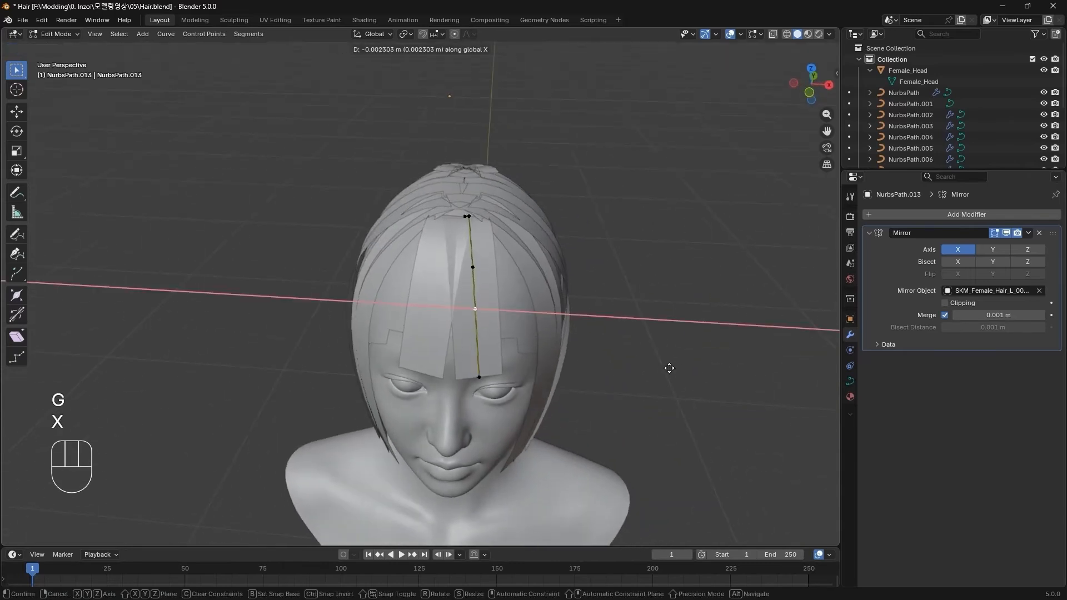
left_click(669, 369)
middle_click_drag(669, 369, 667, 389)
left_click(54, 34)
left_click(63, 47)
Rotate the bangs strip around Z to close the middle gap, then duplicate it and place the copy just outward beside it.
key("r")
key("z")
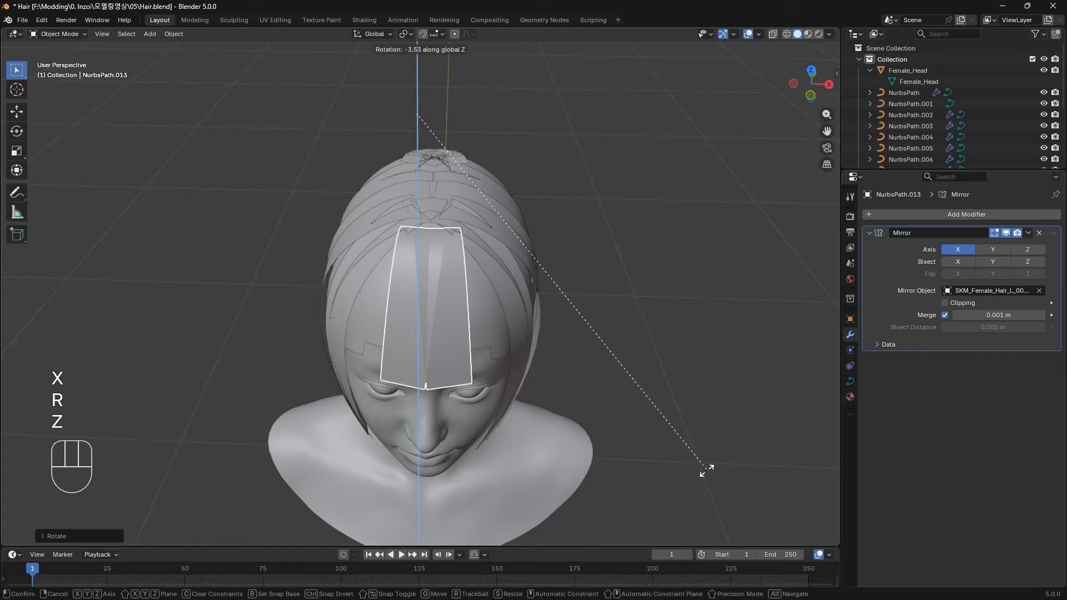
left_click(628, 484)
middle_click_drag(628, 485, 583, 415)
key("g")
key("z")
mouse_move(669, 381)
middle_mouse_down()
mouse_move(648, 356)
mouse_move(654, 379)
middle_mouse_up()
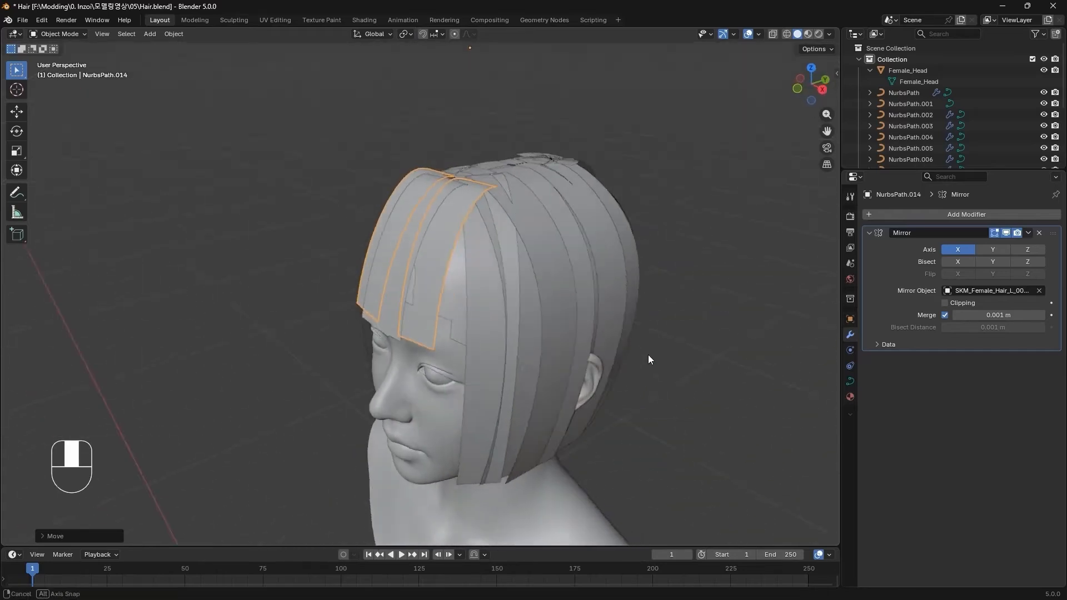
Duplicate the bangs strip several times, moving the copies along X and Y to extend the bangs outward around the forehead.
key("shift+d")
key("g")
key("x")
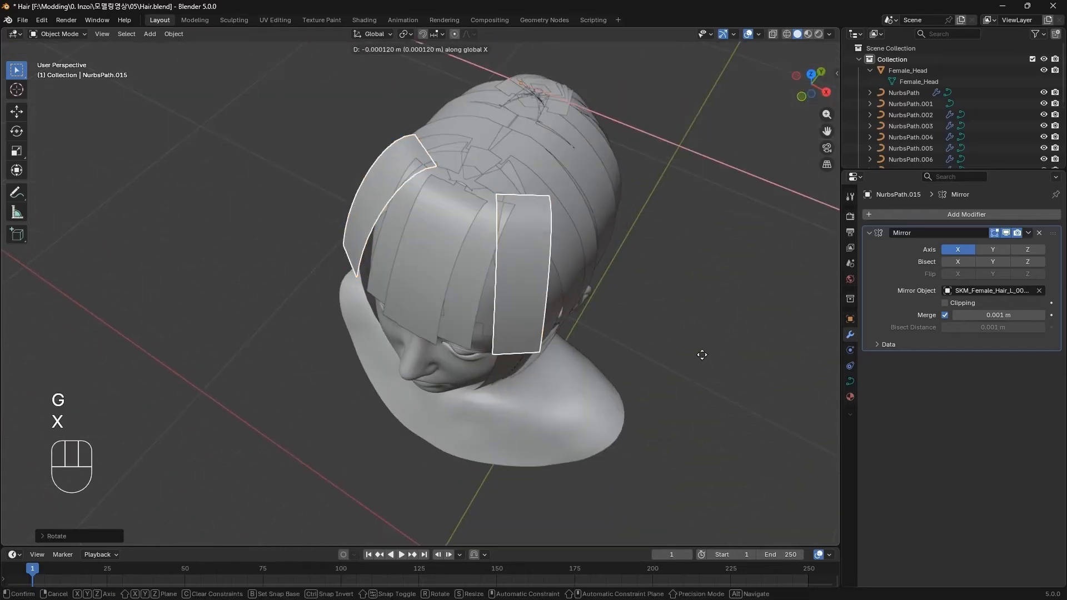
key("g")
key("y")
middle_click_drag(656, 290, 645, 275)
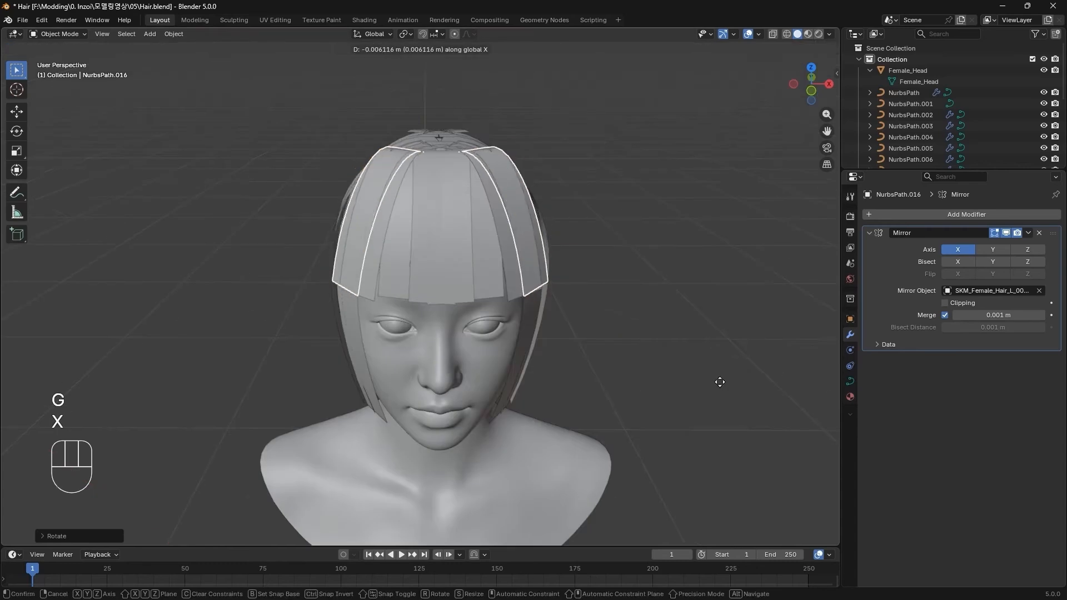
middle_click_drag(715, 381, 683, 400)
key("shift+d")
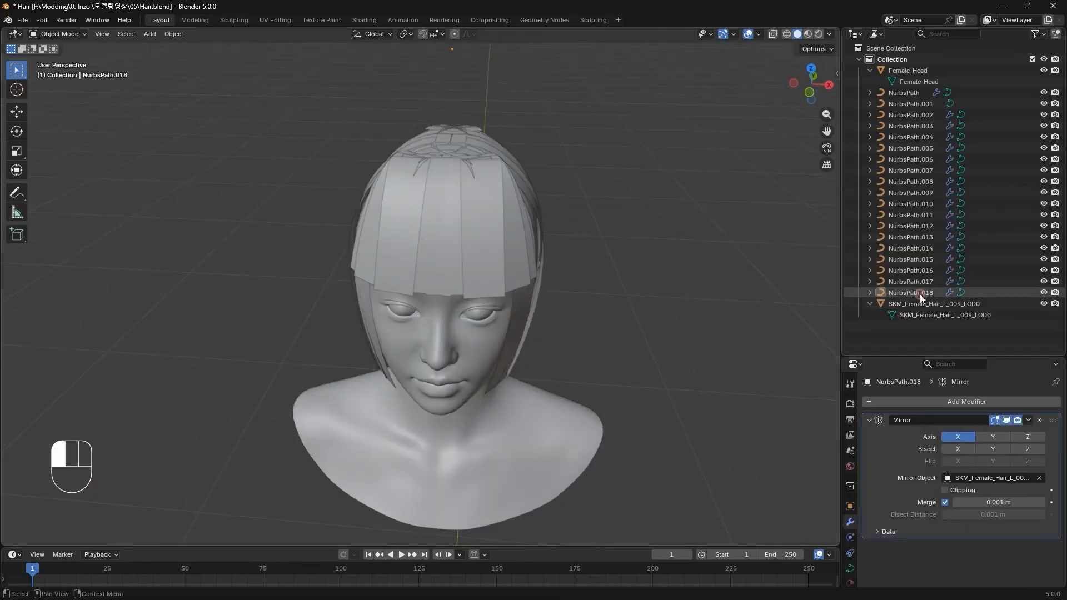
Select all hair strips from NurbsPath through NurbsPath.018 and convert them to meshes.
left_click(919, 294)
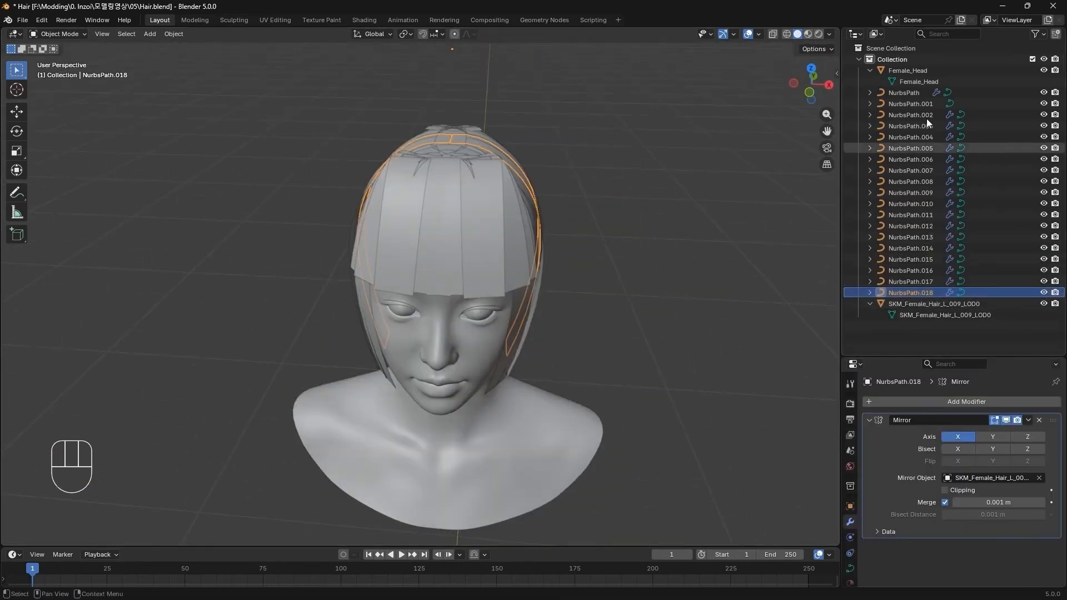
left_click(909, 93, "shift")
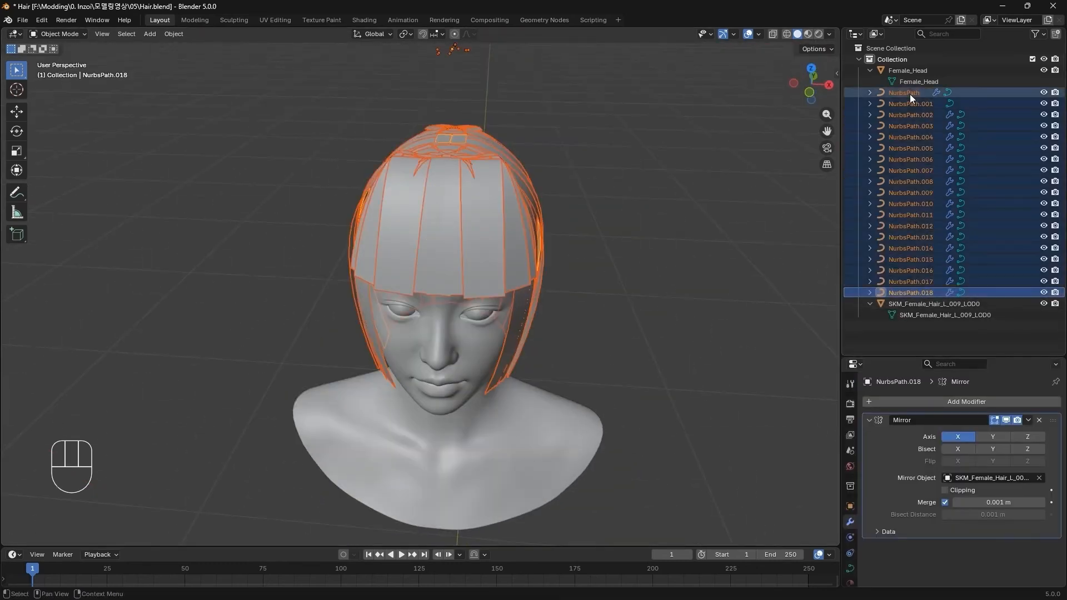
right_click(657, 236)
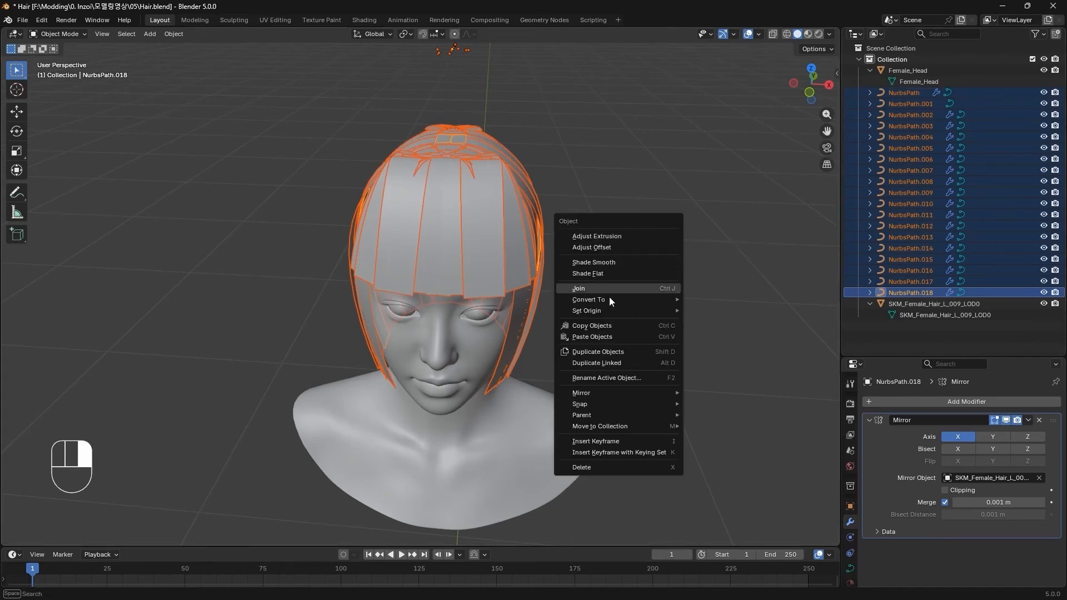
mouse_move(632, 301)
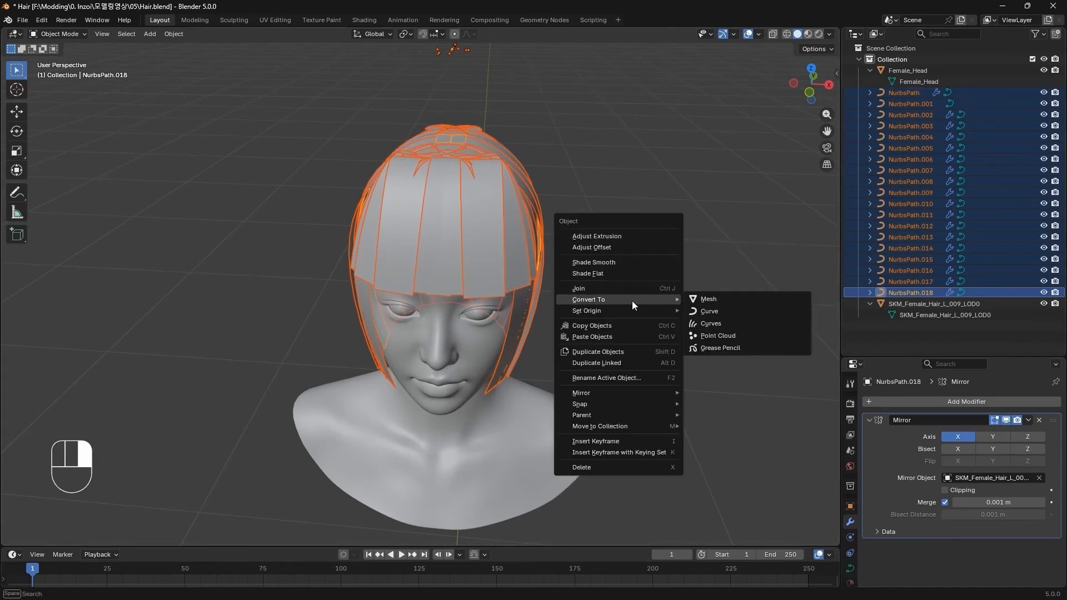
left_click(762, 300)
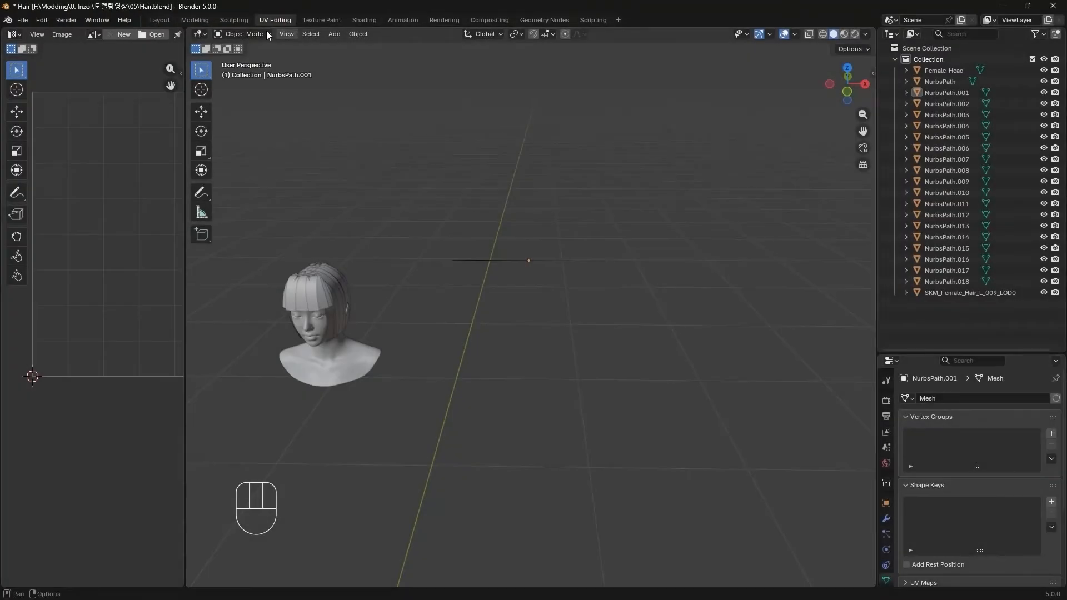
Delete the stray flat NurbsPath.001 object lying away from the head.
left_click(551, 261)
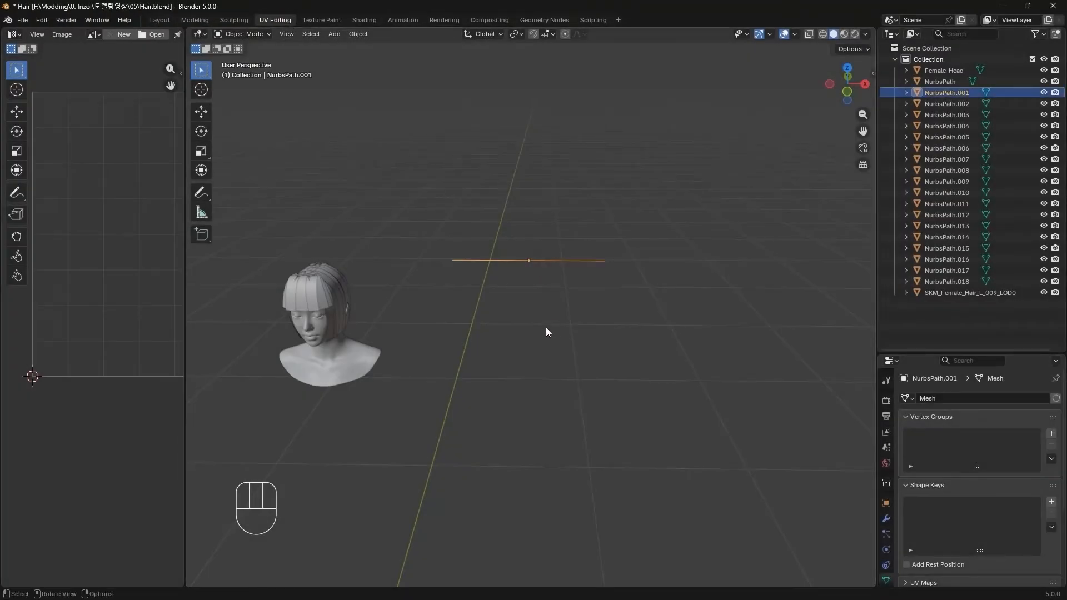
key("x")
left_click(529, 328)
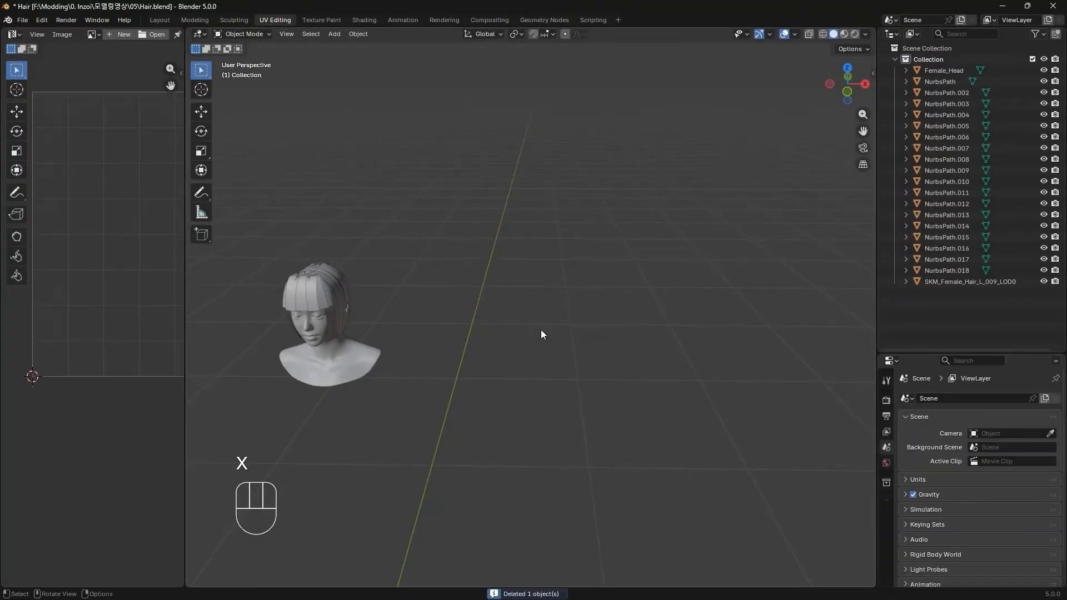
Join the bangs strips NurbsPath.013 through NurbsPath.017 into one mesh.
middle_click_drag(475, 428, 612, 431, "shift")
scroll(612, 431, "up", 4)
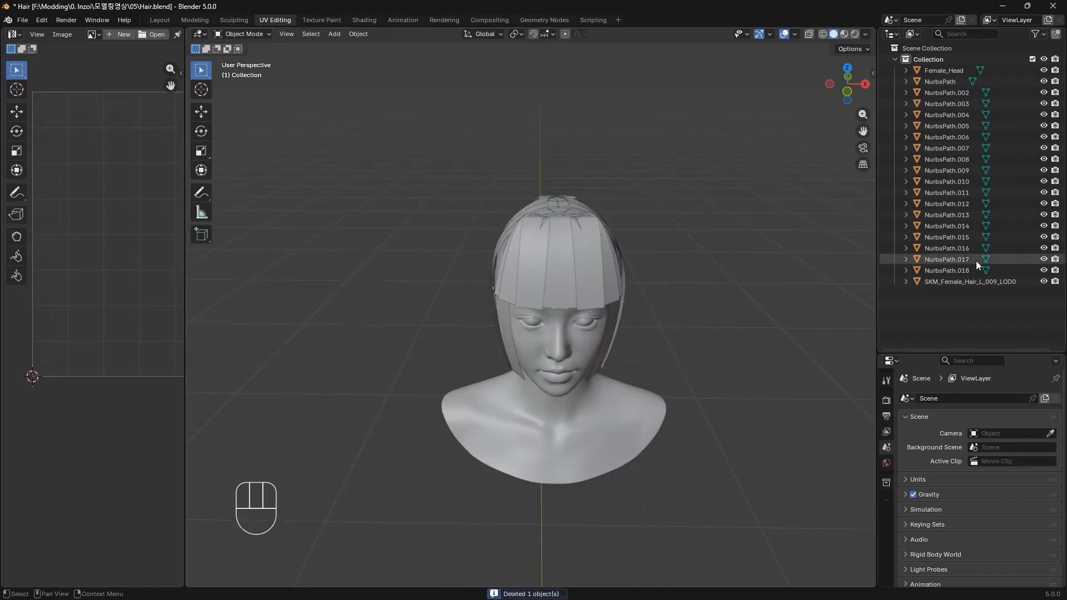
left_click(946, 259)
left_click(957, 216, "shift")
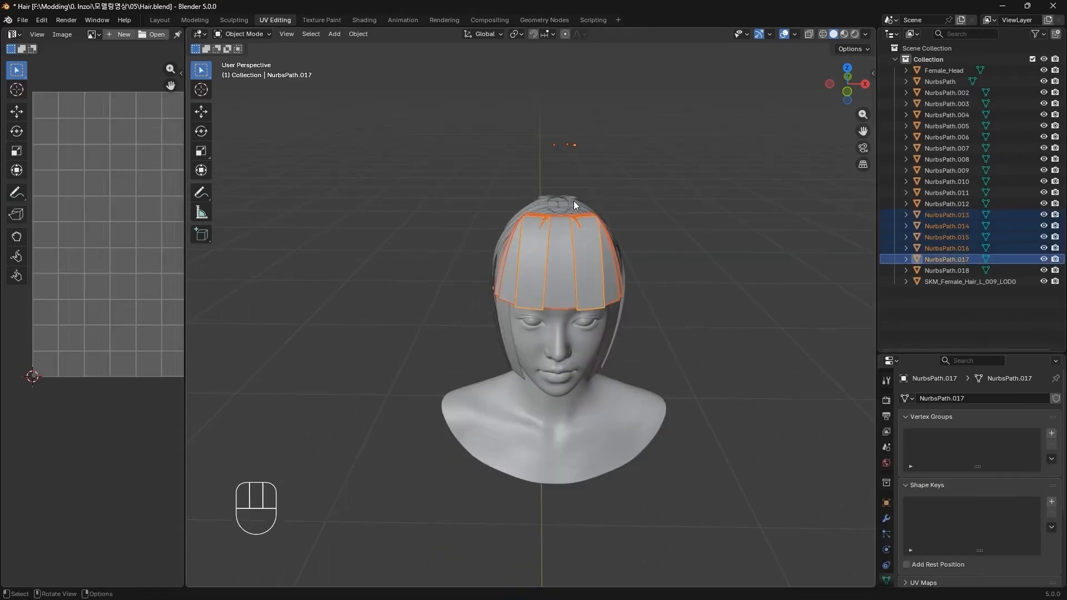
key("ctrl+j")
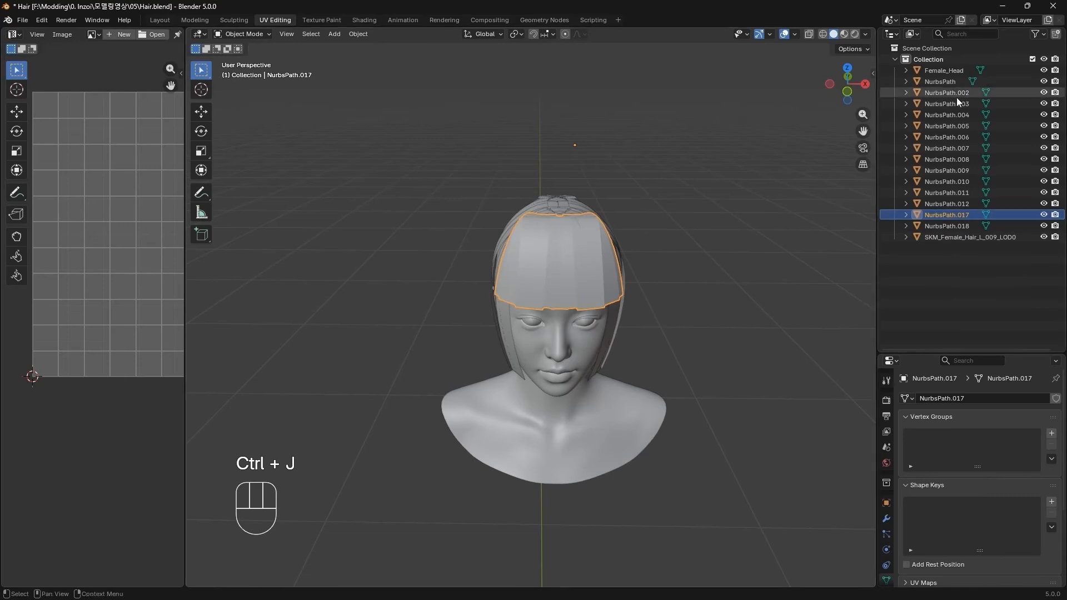
Join the back and side strips, NurbsPath through NurbsPath.012 plus NurbsPath.018, into a single mesh.
left_click(940, 81)
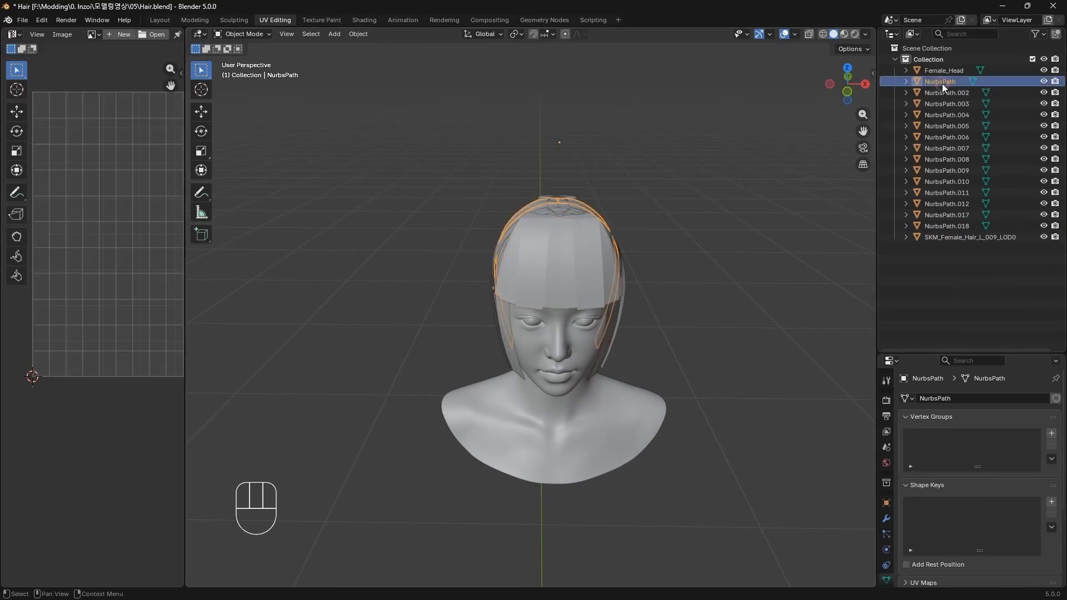
left_click(973, 203, "shift")
left_click(972, 226, "ctrl")
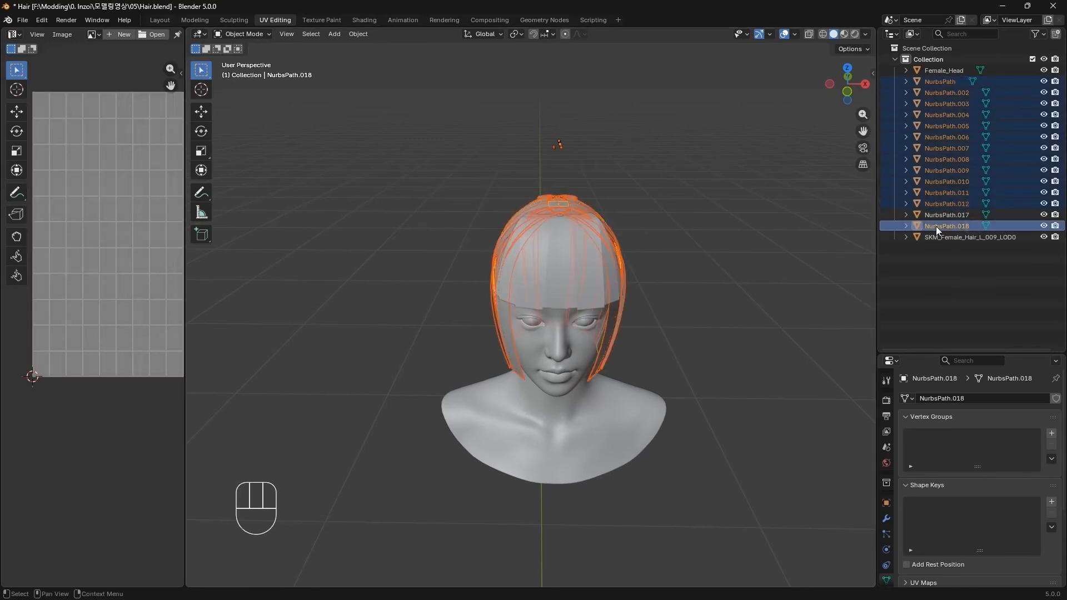
middle_click_drag(611, 544, 739, 542)
middle_click_drag(635, 481, 478, 547, "shift")
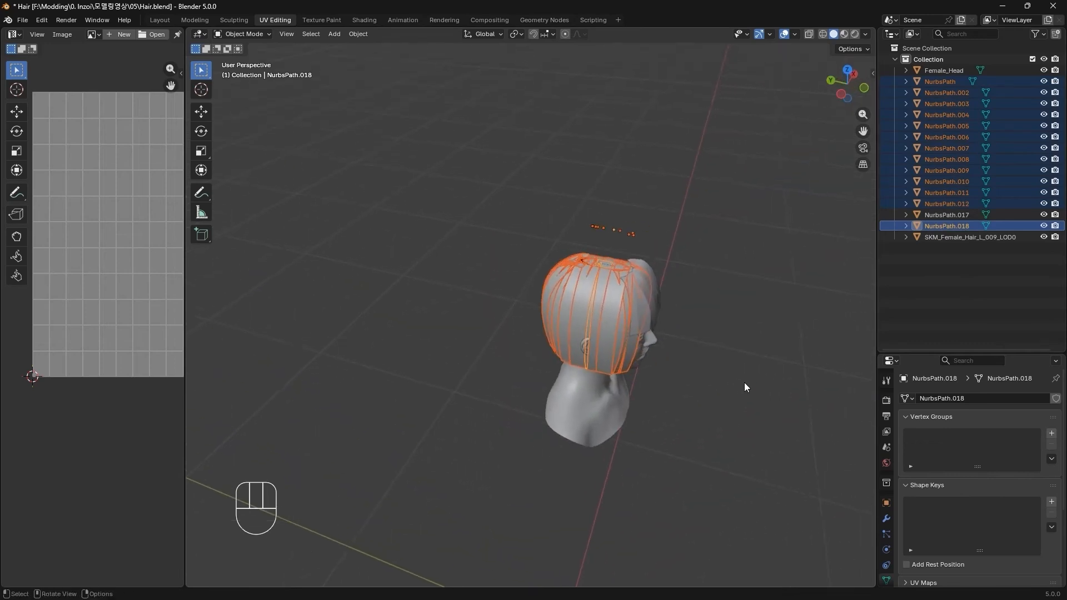
scroll(711, 328, "up", 1)
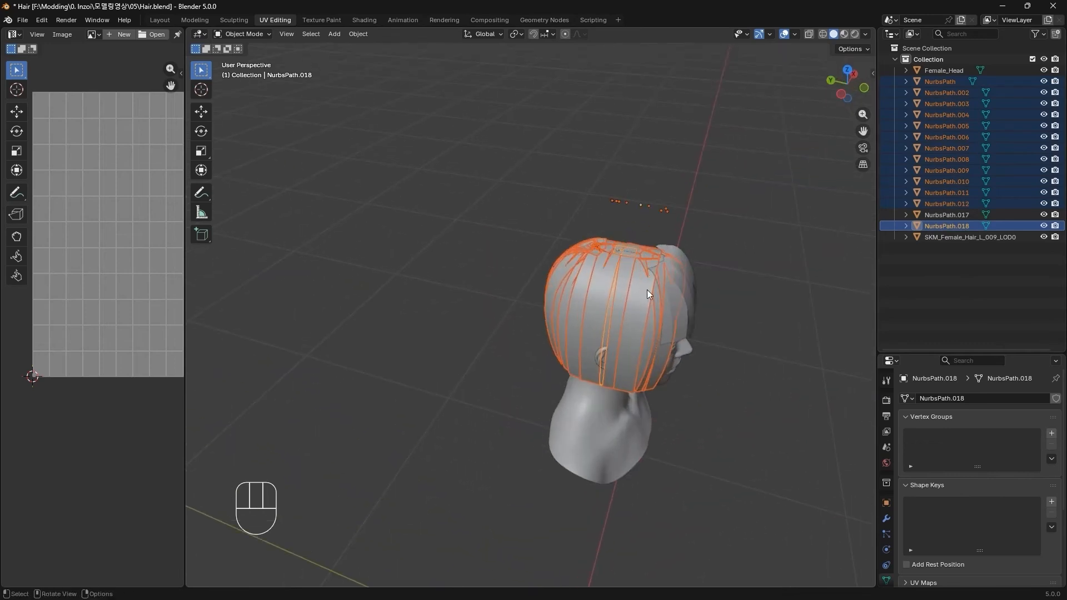
key("ctrl+j")
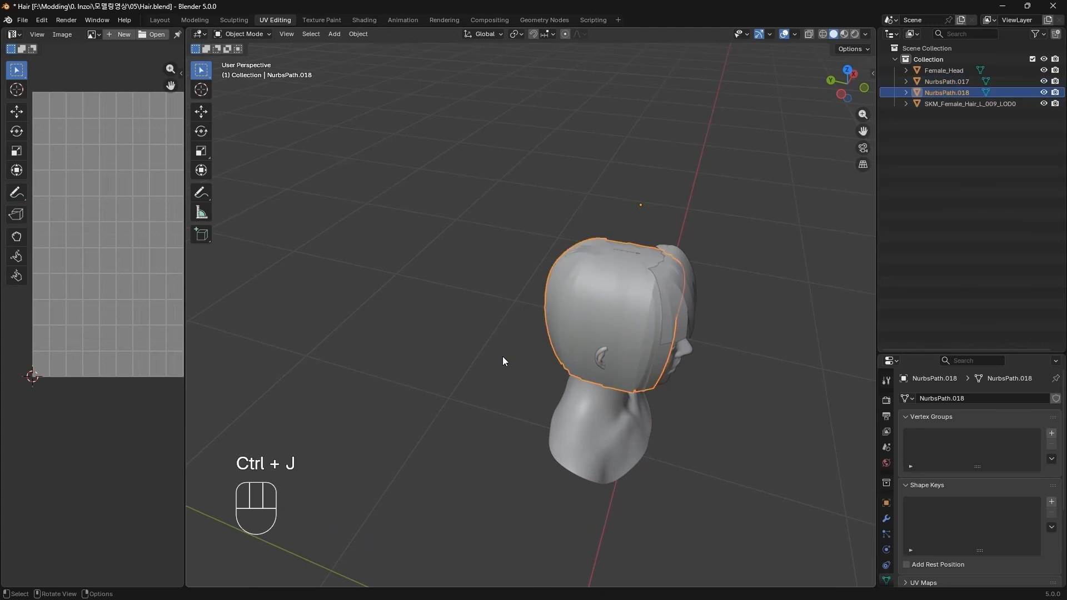
Rename the joined bangs mesh as Bangs and the remaining hair mesh as BackAndSides.
middle_click_drag(706, 437, 594, 398)
middle_click_drag(664, 503, 715, 495, "shift")
left_click(962, 82)
double_click(965, 81)
type("Bang")
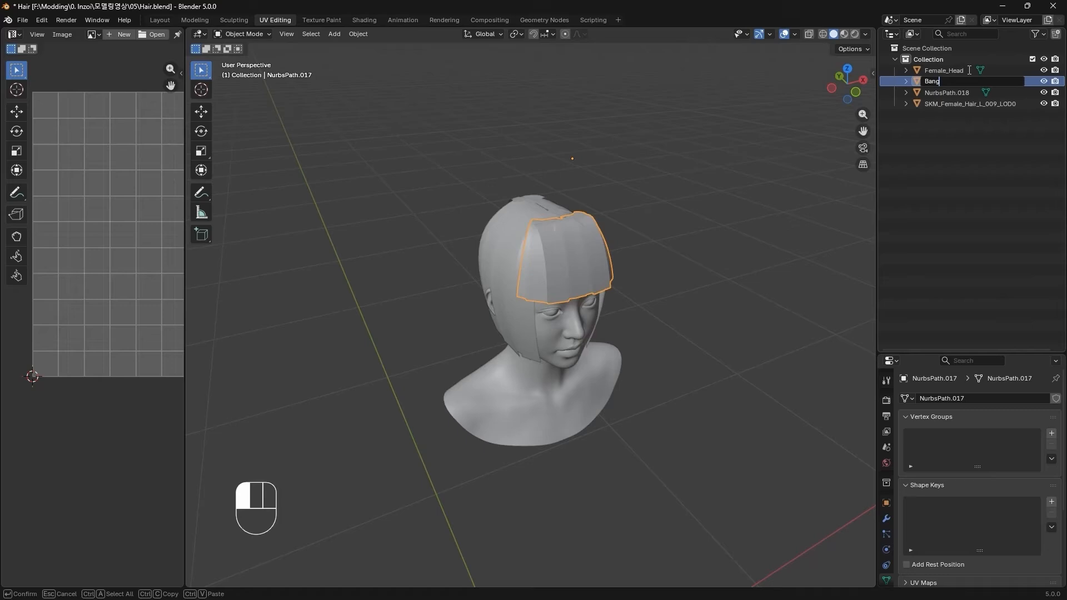
type("s")
key("Return")
double_click(957, 92)
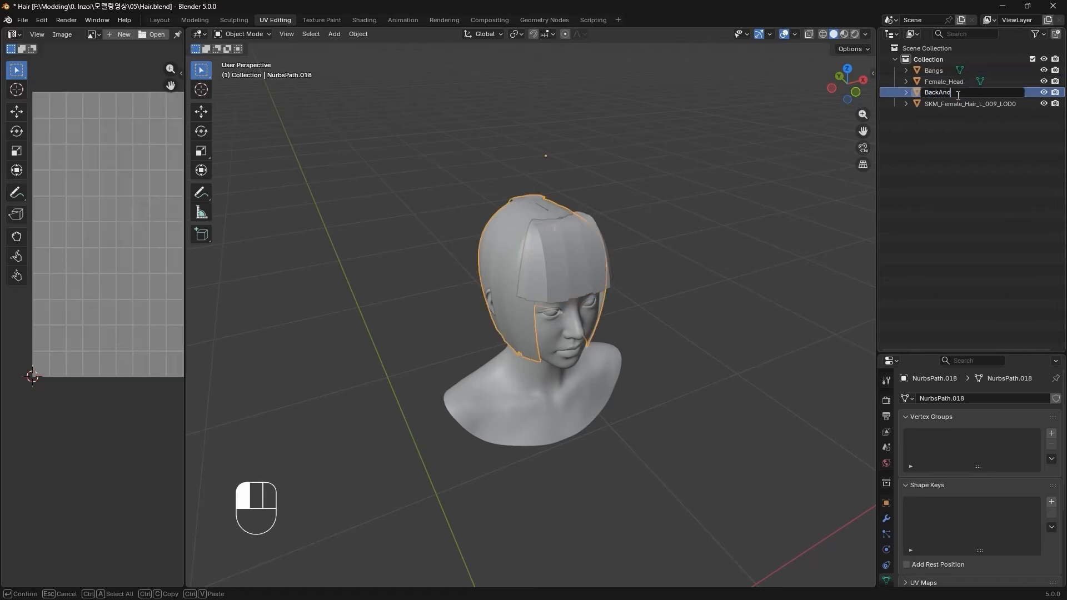
type("BackAndSides")
key("Return")
Widen the UV editor, select the Bangs mesh and open HairCard_001_DIRO.PNG as the UV editor's image.
middle_click_drag(662, 369, 611, 352)
left_click_drag(185, 371, 534, 372)
middle_click_drag(444, 300, 403, 370)
left_click(939, 81)
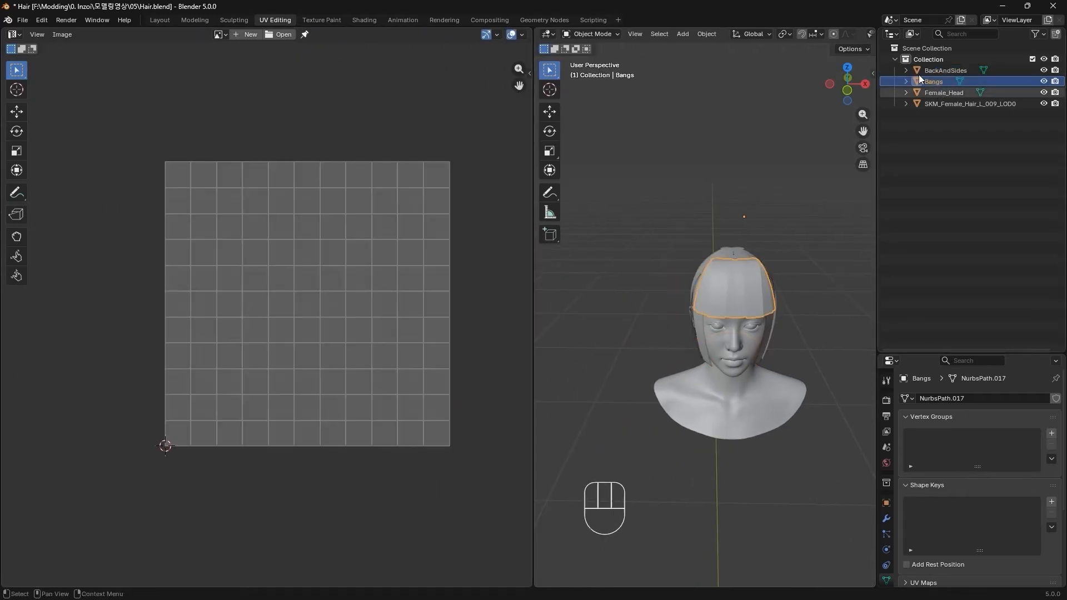
left_click(289, 35)
left_click(275, 114)
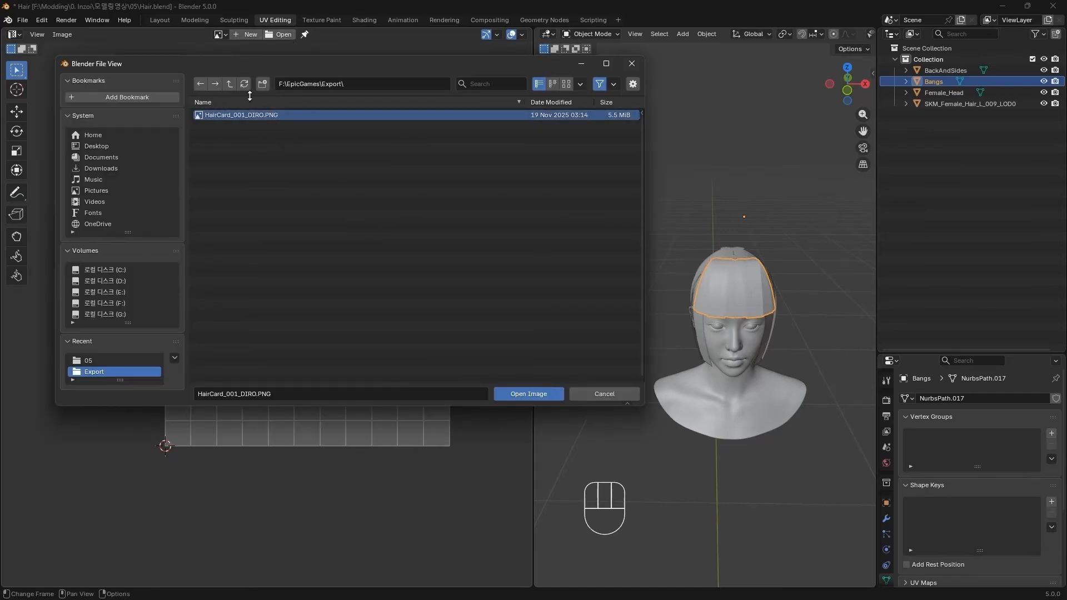
left_click(529, 394)
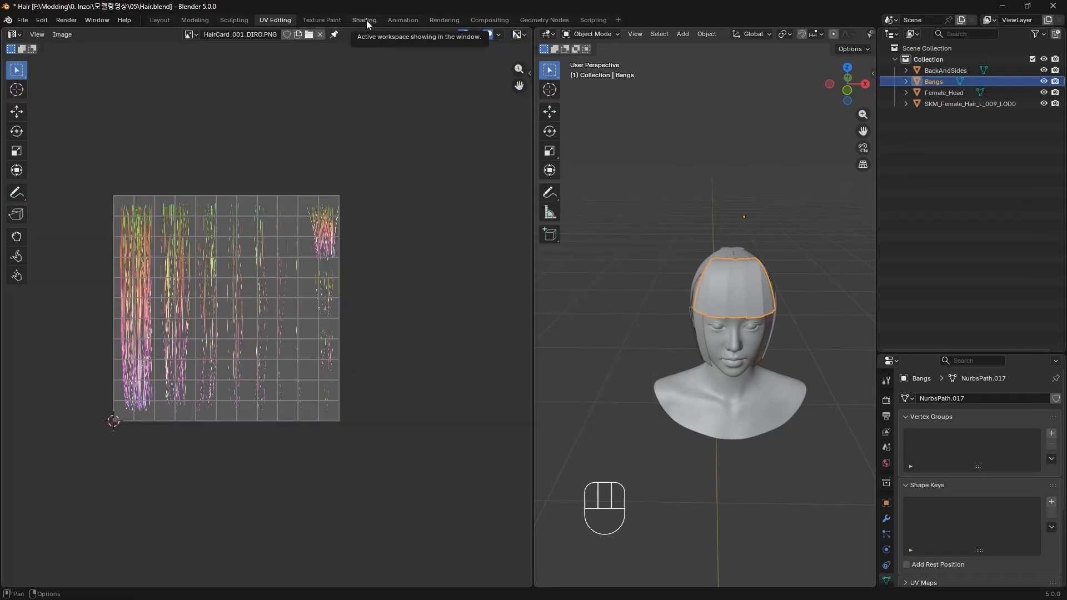
In the Shading workspace, create a new material for Bangs and feed an Image Texture node's color into Base Color.
left_click(366, 20)
left_click(560, 316)
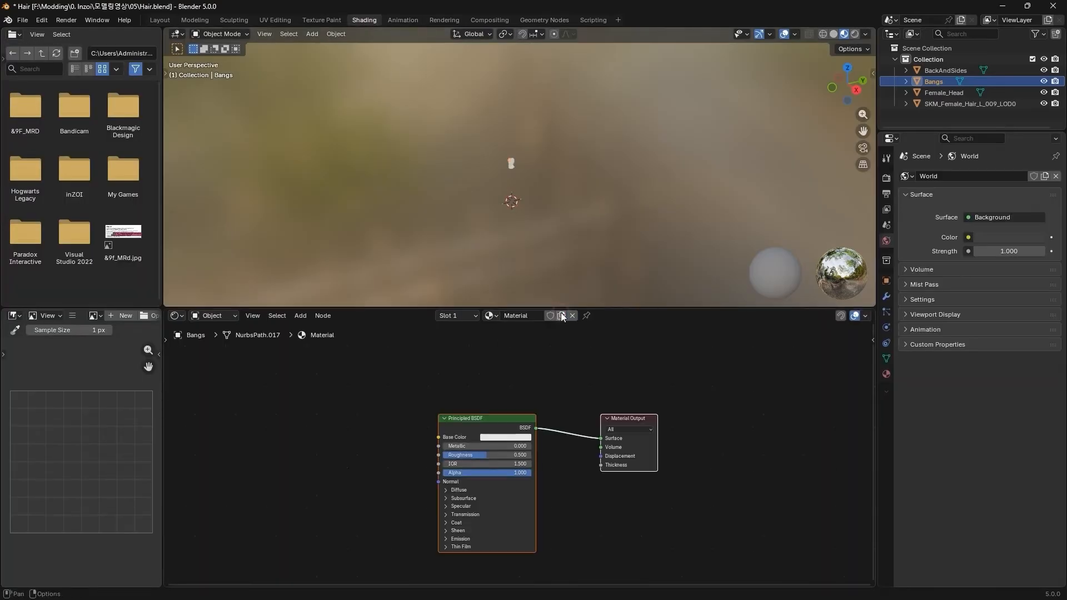
middle_click_drag(381, 484, 443, 455)
scroll(504, 437, "up", 2)
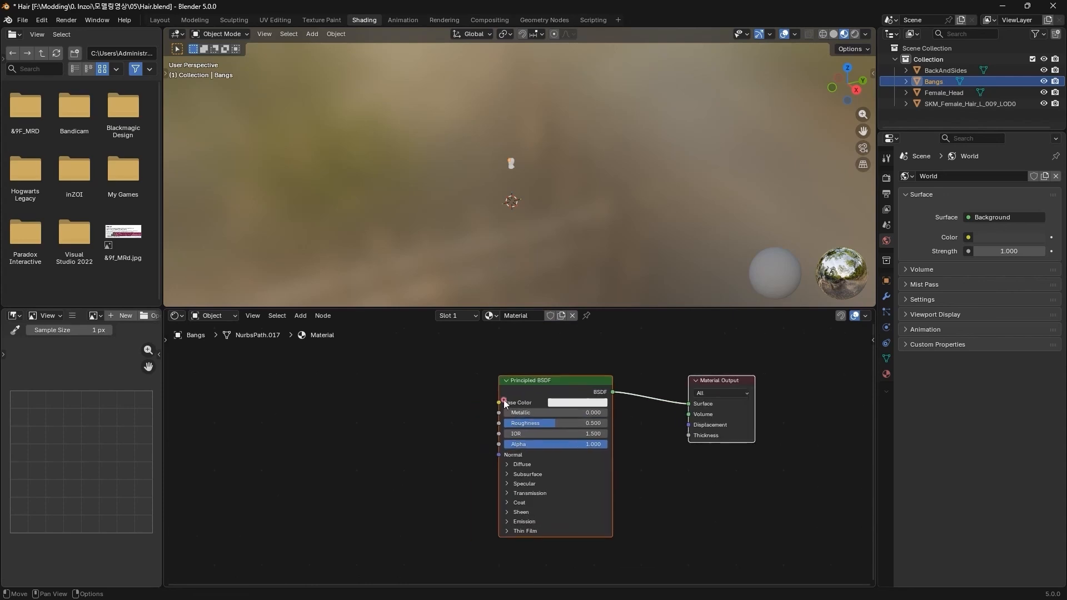
left_click_drag(448, 415, 449, 415)
type("image")
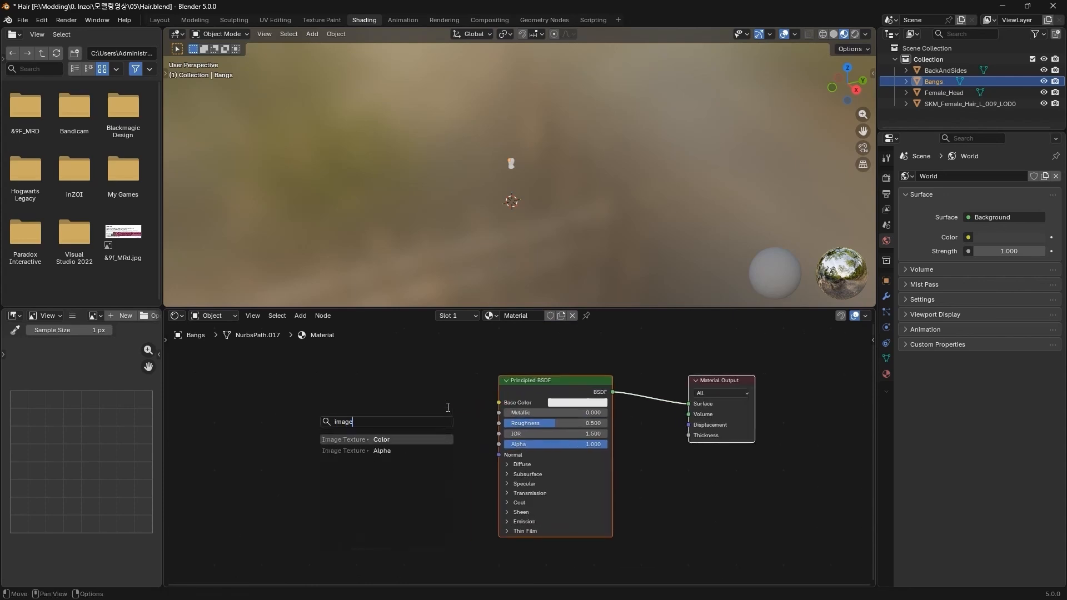
key("Return")
left_click(453, 400)
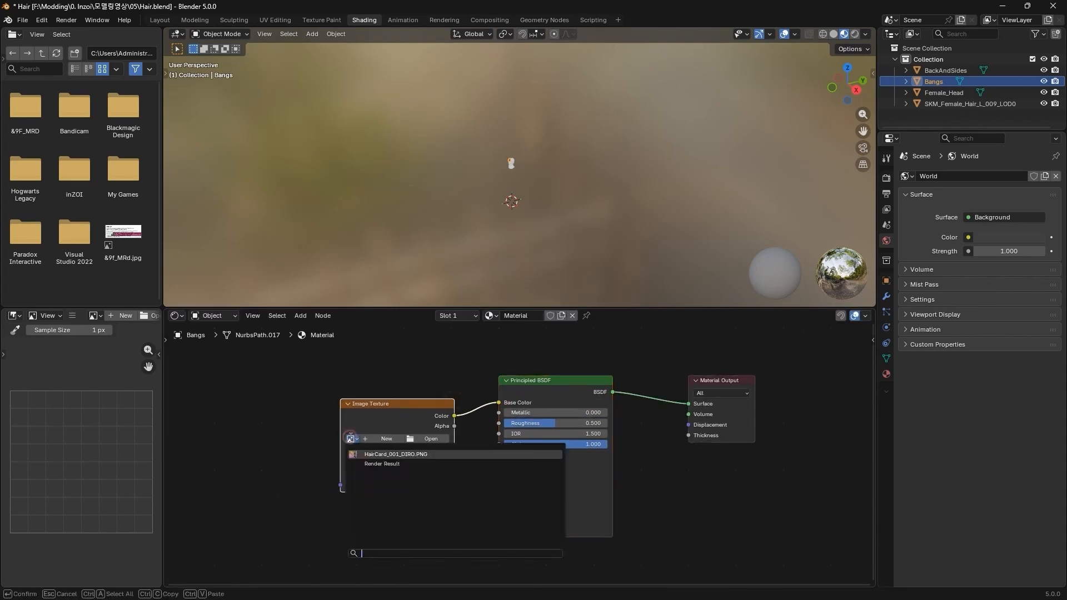
Assign HairCard_001_DIRO.PNG to the Image Texture node and connect its Alpha output to the Principled BSDF's Alpha.
left_click(350, 439)
left_click(488, 453)
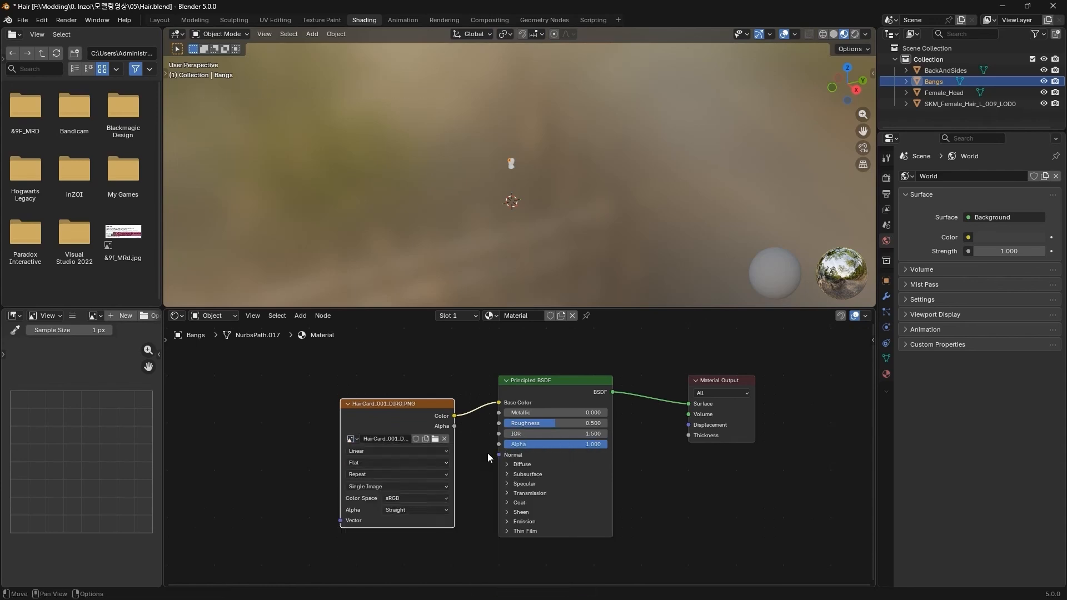
left_click_drag(454, 425, 498, 444)
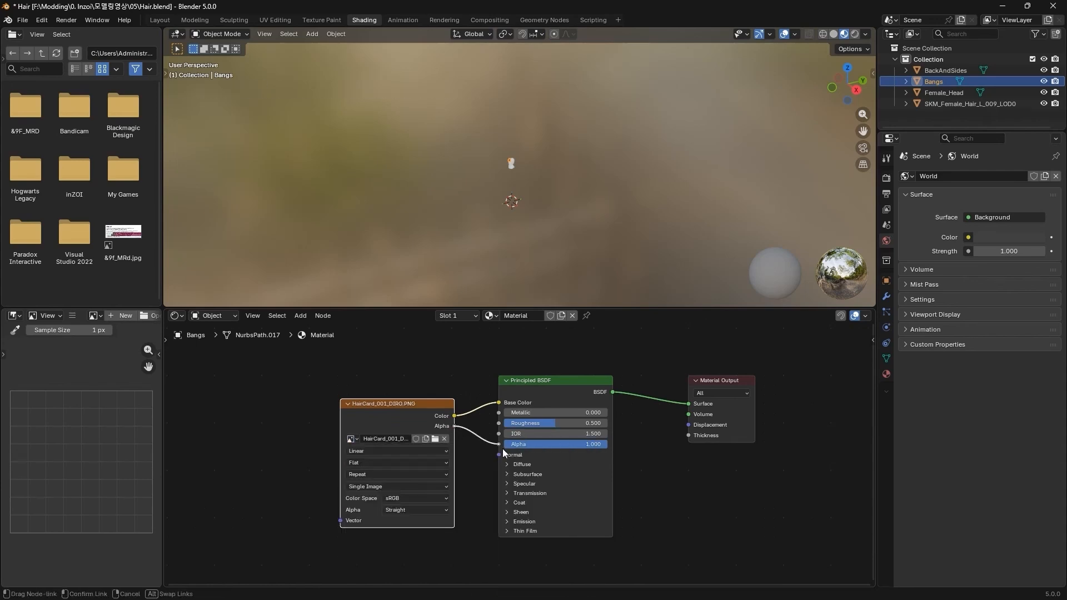
Return to the UV Editing workspace, select all of the Bangs geometry and unwrap its UVs.
left_click(277, 20)
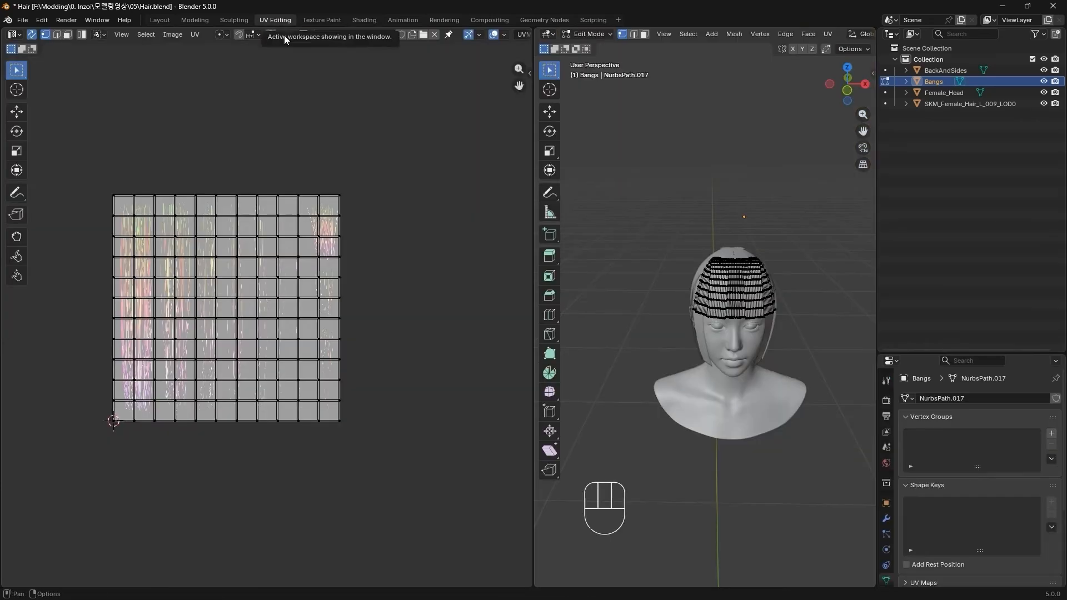
left_click(411, 425)
scroll(770, 495, "up", 3)
middle_click_drag(771, 500, 698, 512, "shift")
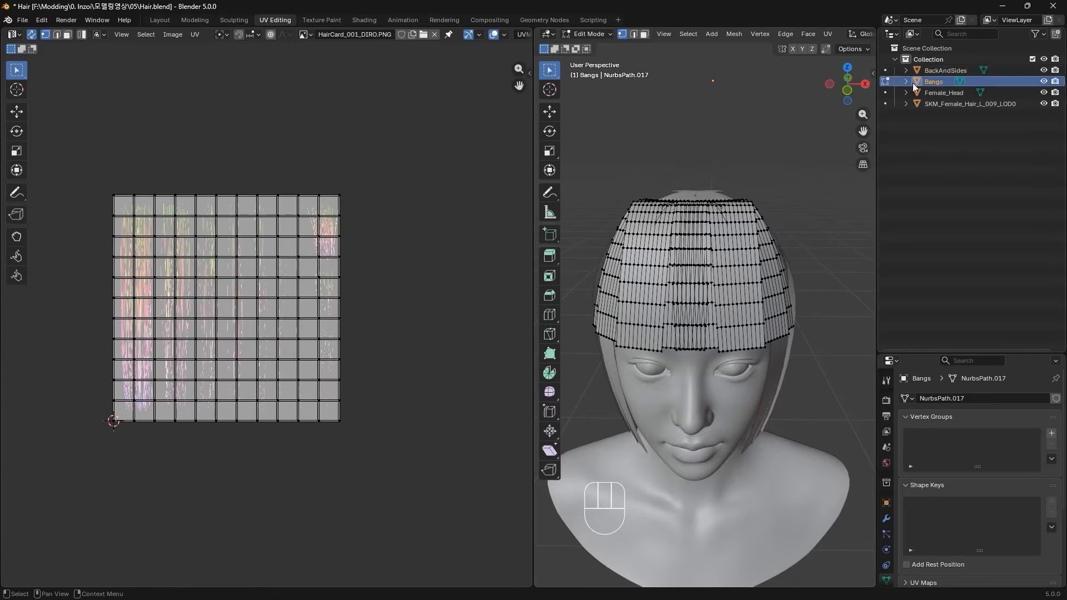
middle_click_drag(695, 167, 710, 159)
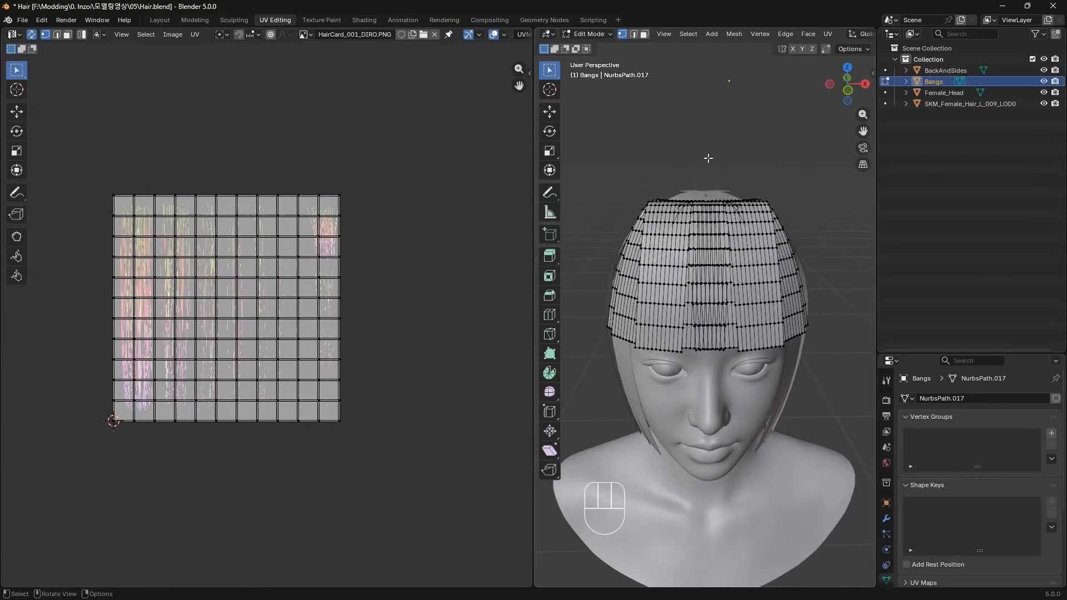
key("a")
right_click(267, 451)
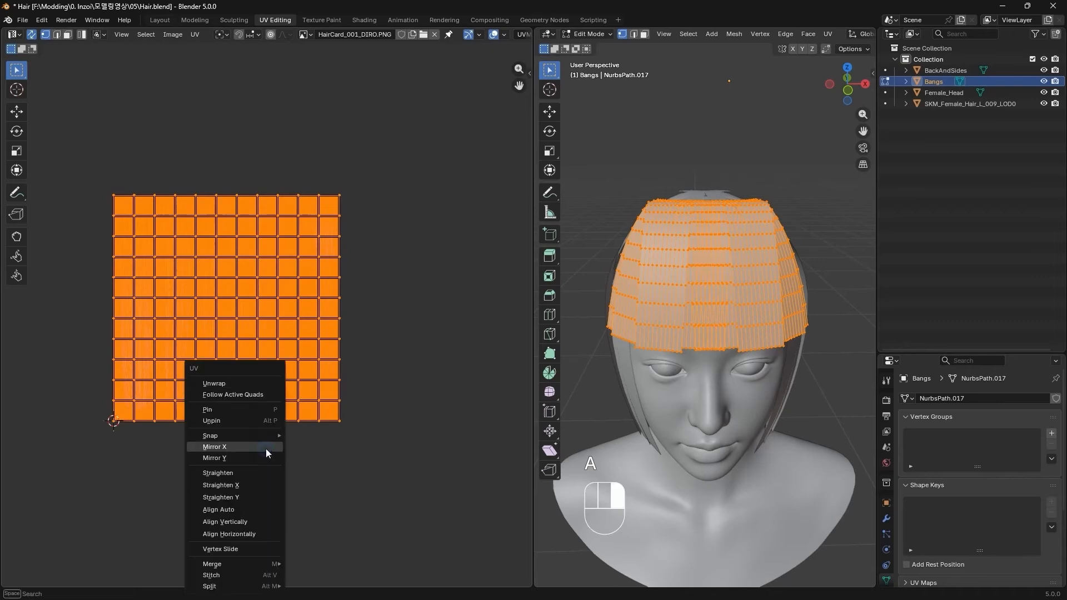
left_click(248, 383)
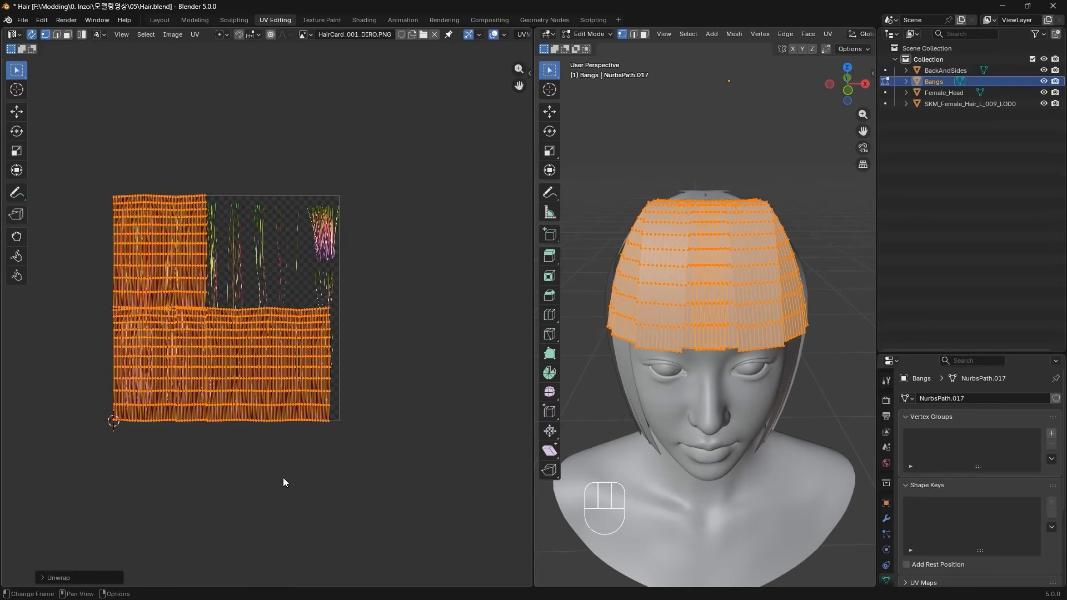
middle_click_drag(284, 482, 446, 515, "shift")
scroll(319, 190, "up", 2)
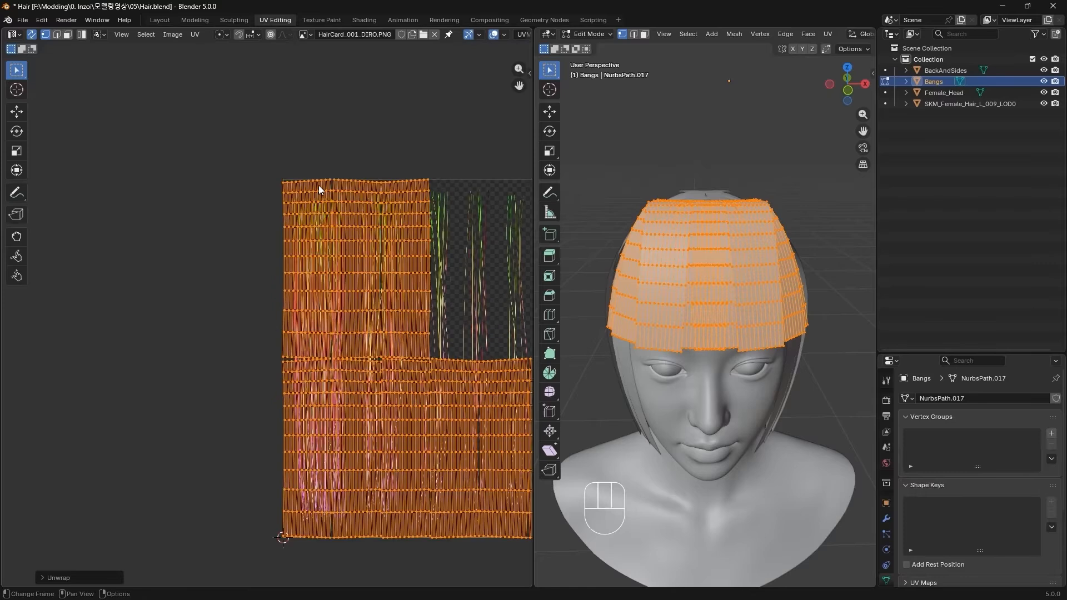
Flatten the top edge of the first Bangs UV island's upper-left quad by scaling its vertices to 0 along Y.
middle_click_drag(318, 190, 243, 150, "shift")
scroll(243, 150, "up", 2)
scroll(259, 241, "up", 2)
middle_click_drag(259, 242, 290, 417, "shift")
left_click(195, 214)
key("1")
scroll(268, 324, "up", 3)
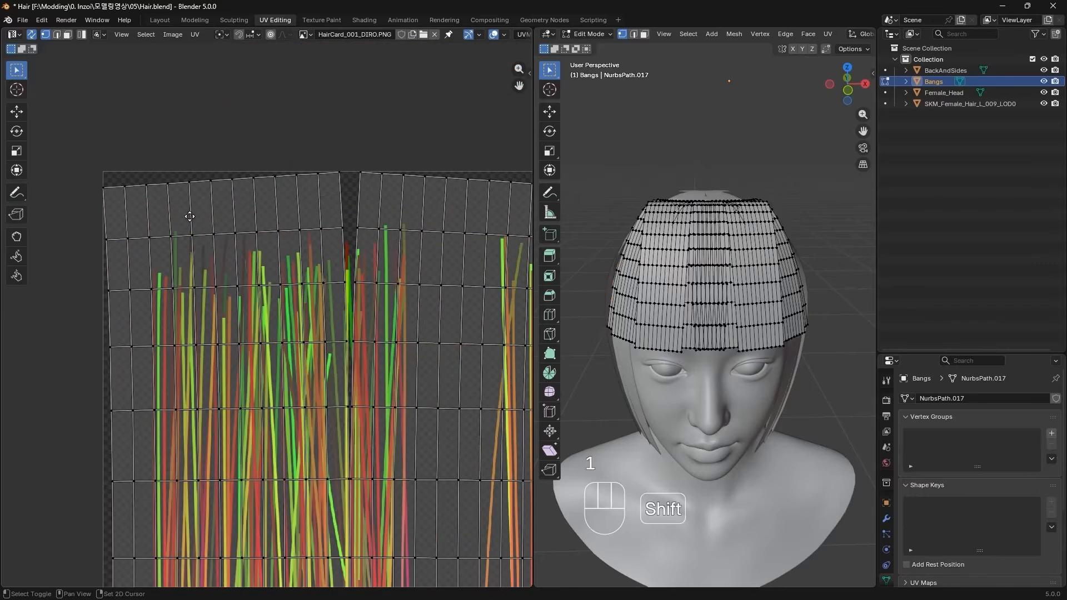
middle_click_drag(190, 216, 287, 232, "shift")
left_click_drag(172, 170, 238, 227)
key("s")
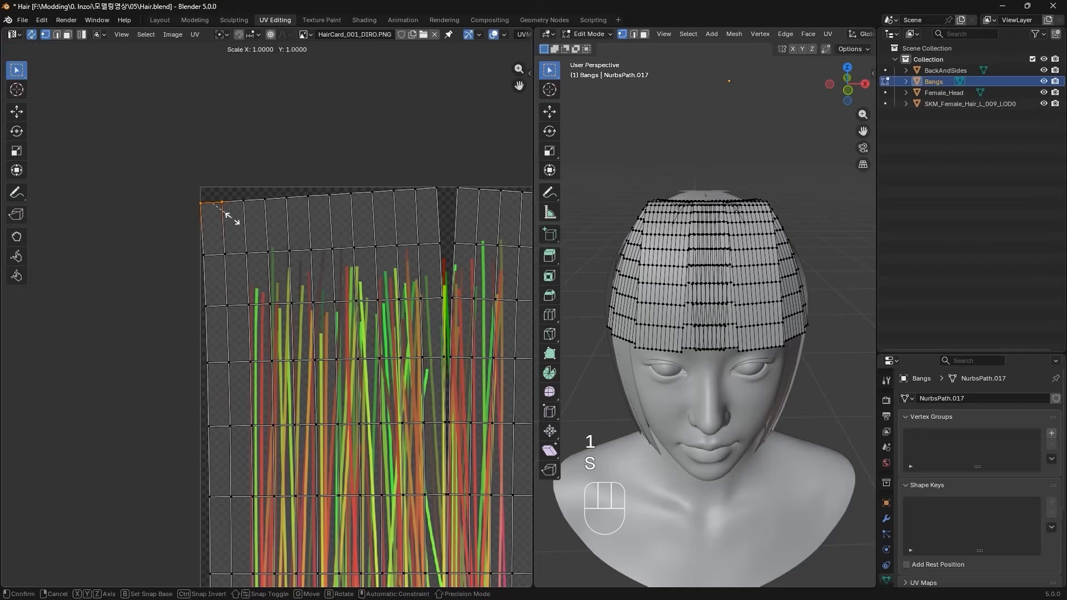
key("y")
key("0")
key("Return")
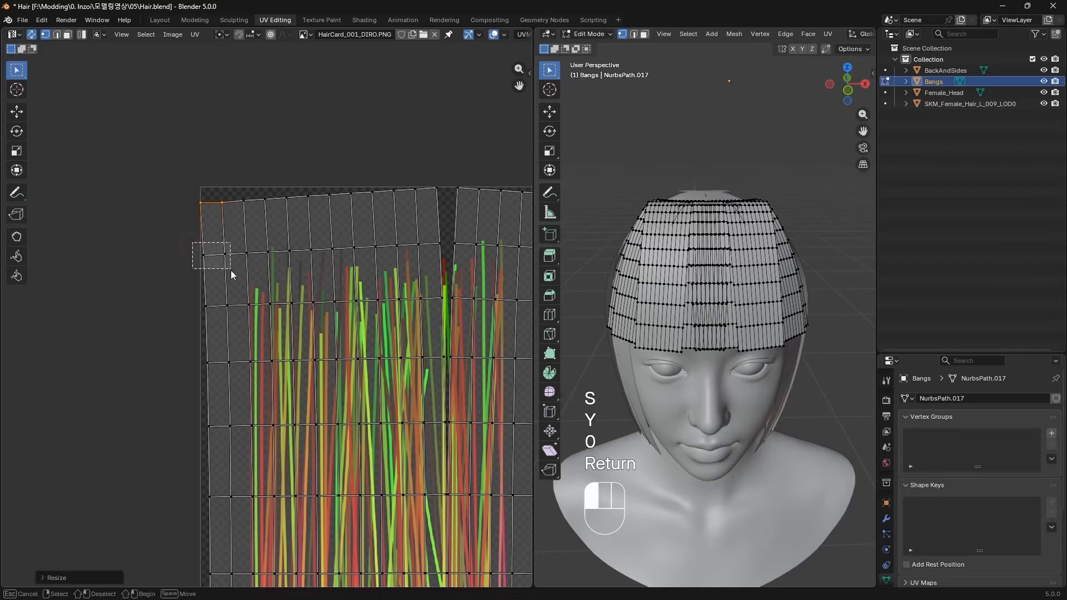
Flatten the lower edge of the same corner quad by scaling its vertices to 0 along Y.
left_click_drag(231, 270, 232, 270)
key("s")
key("y")
key("0")
key("Return")
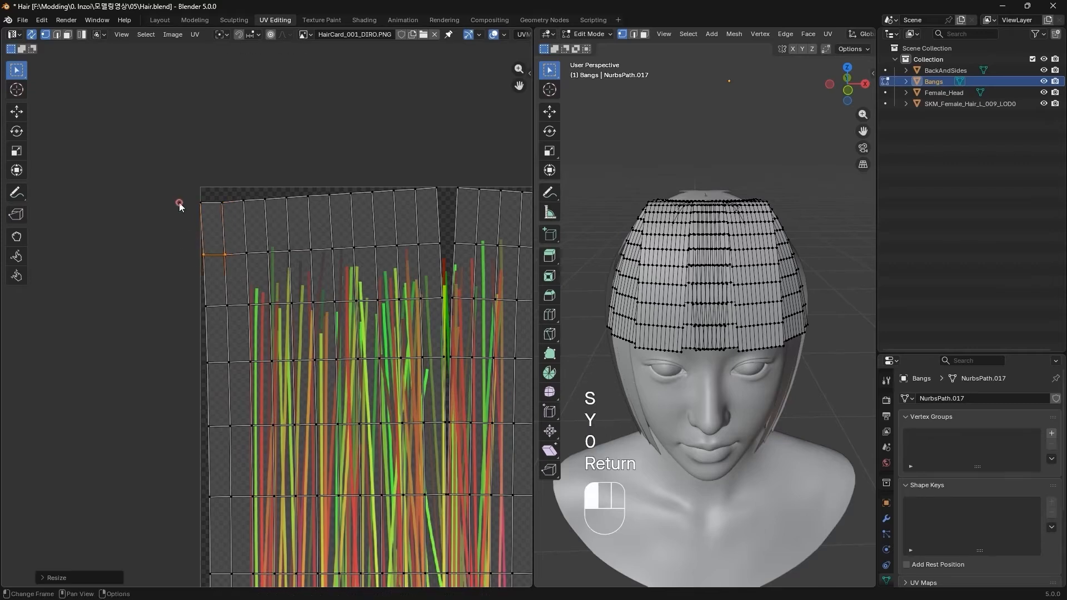
Straighten both side edges of the corner quad by scaling each edge's vertices to 0 along X.
left_click_drag(210, 269, 211, 269)
key("s")
key("x")
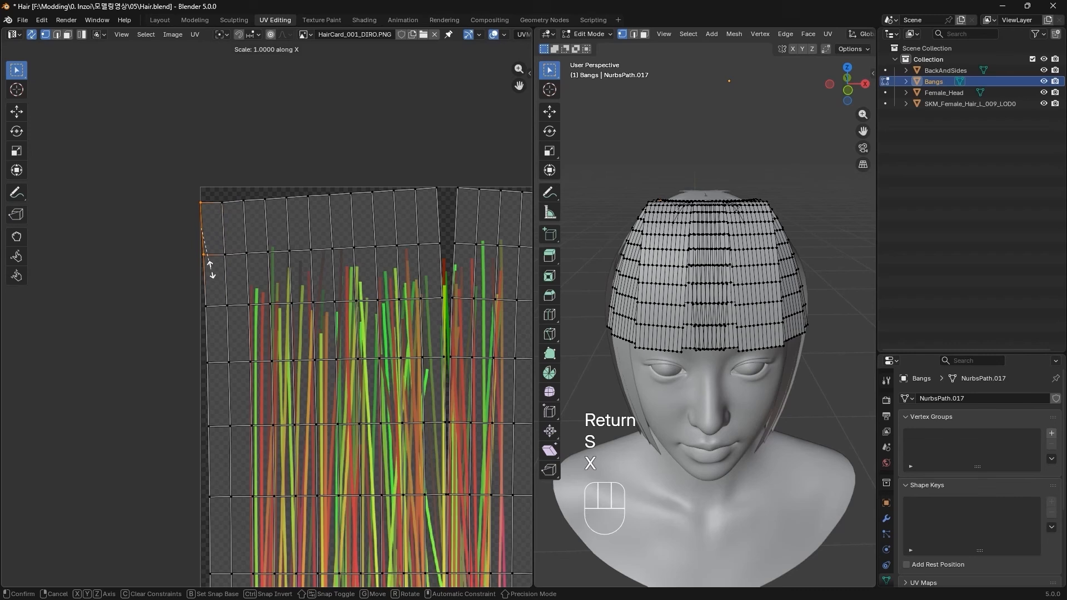
key("0")
key("Return")
left_click_drag(214, 192, 215, 193)
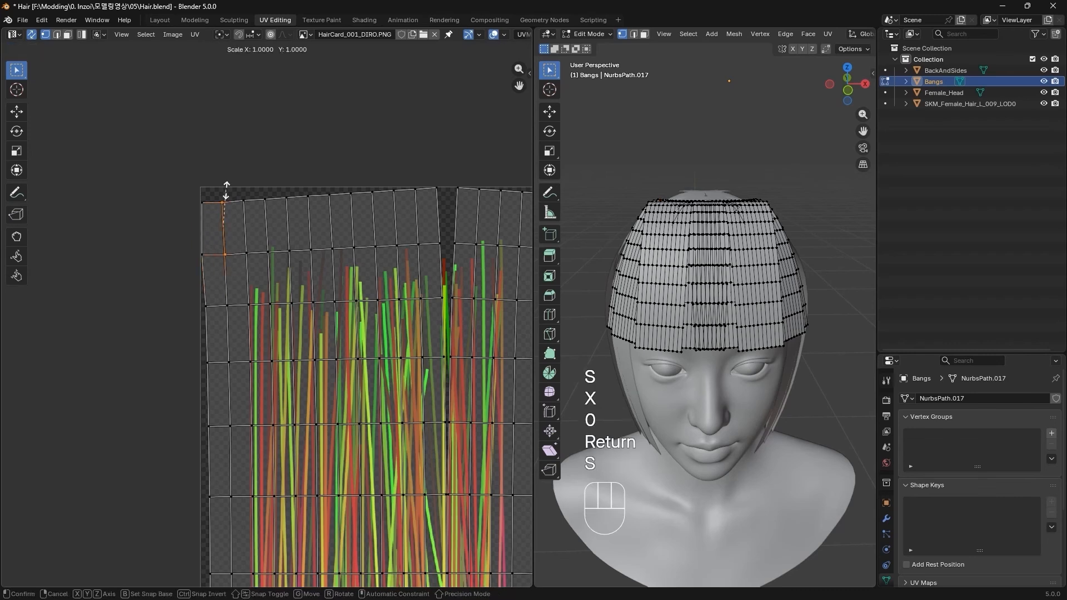
key("s")
key("x")
key("0")
key("Return")
Straighten the whole linked island from the squared quad with Follow Active Quads and move it off to the side.
key("3")
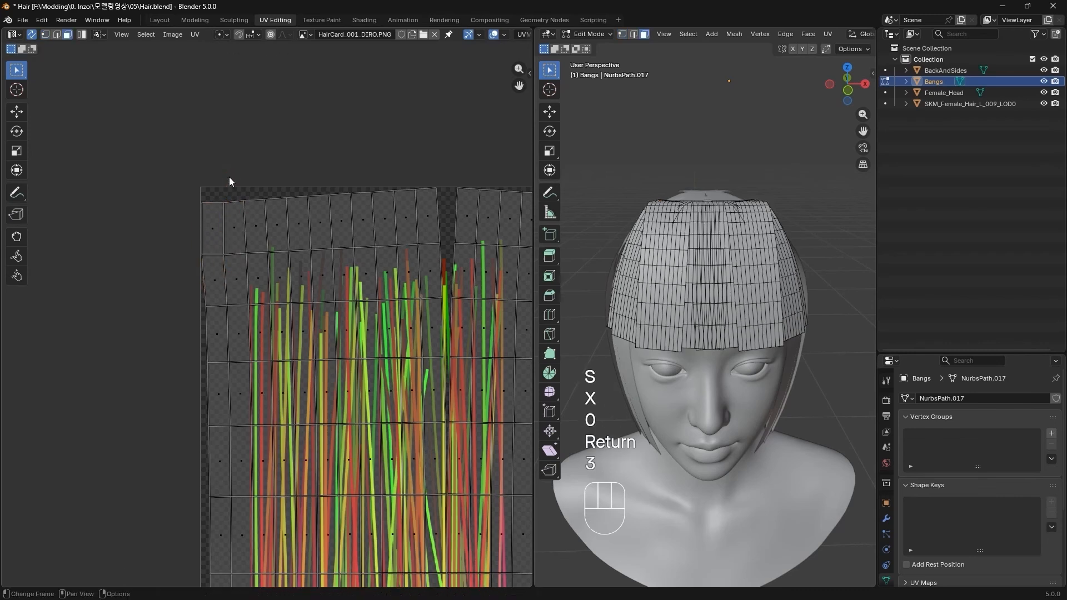
left_click(206, 236)
key("l")
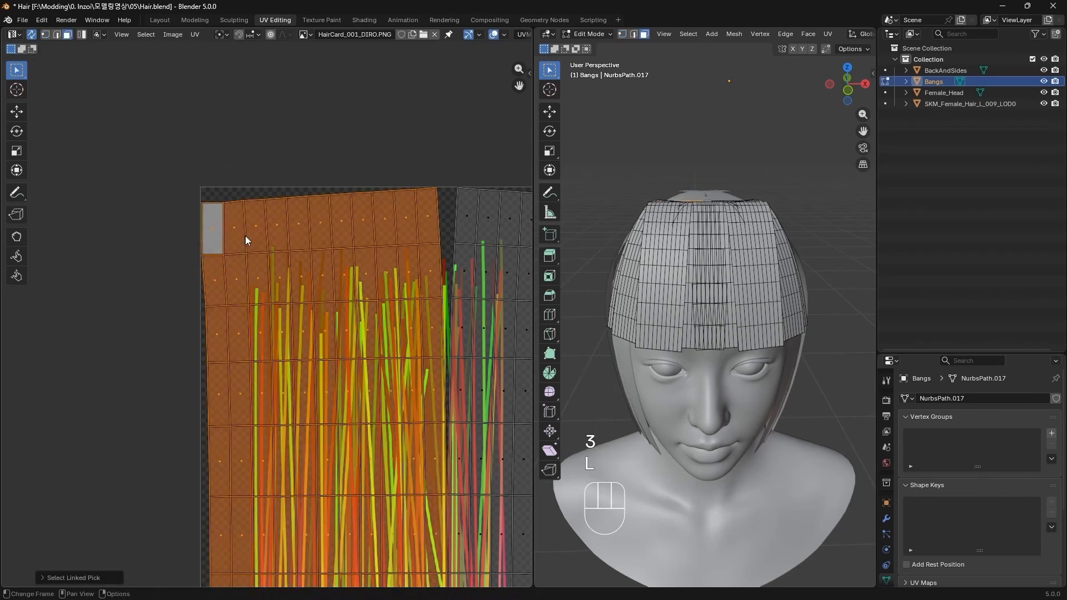
right_click(235, 228)
left_click(229, 239)
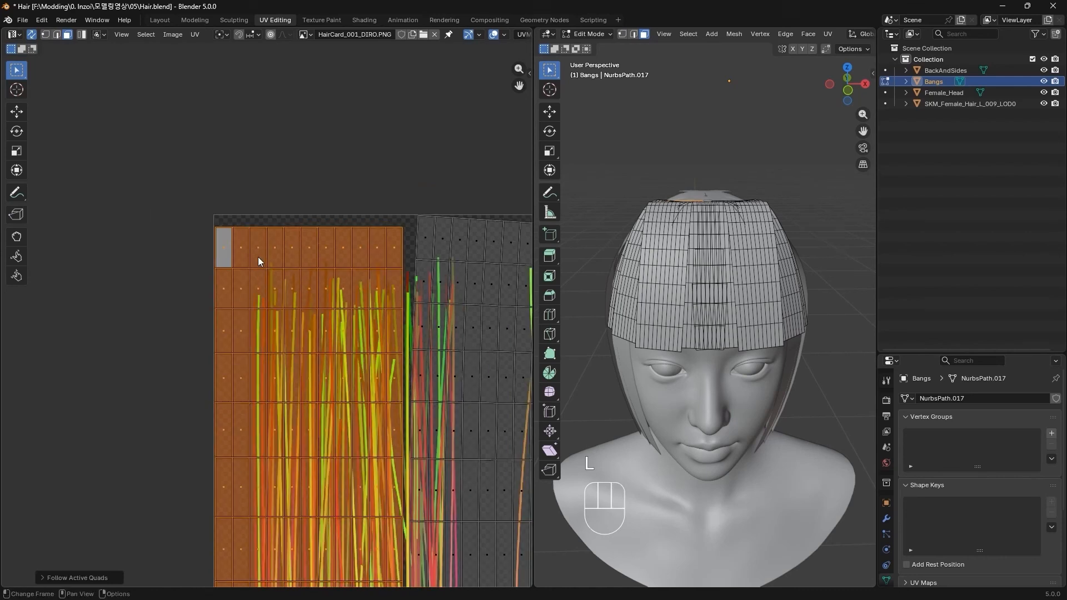
key("g")
left_click(159, 265)
middle_click_drag(416, 213, 249, 215, "shift")
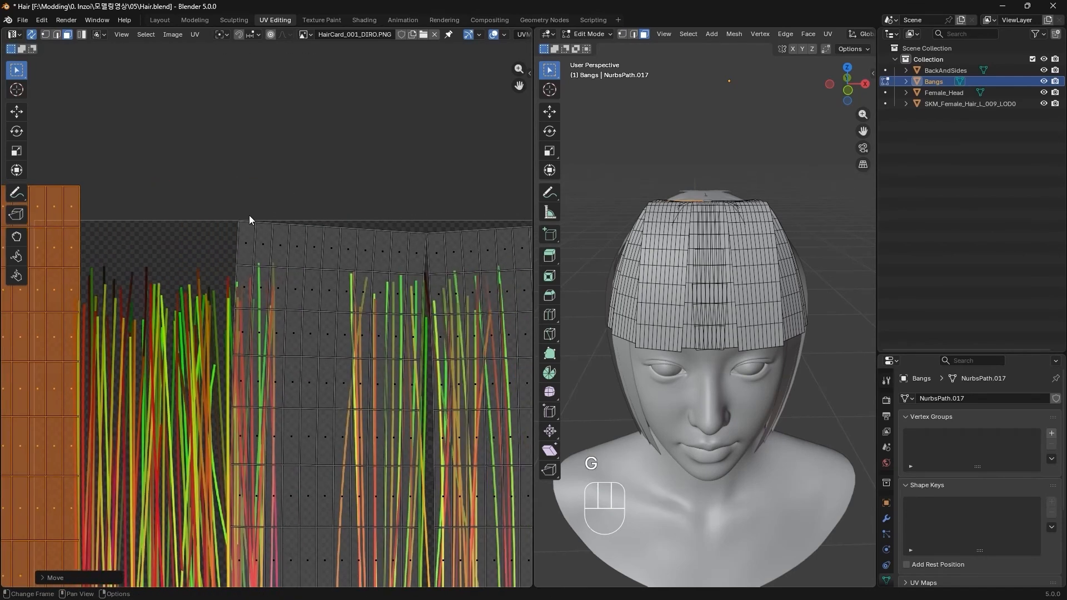
Flatten the neighbouring island's corner edge to 0 along Y and straighten its linked faces with Follow Active Quads.
key("1")
left_click(258, 175)
scroll(239, 170, "up", 1)
left_click_drag(213, 168, 257, 199)
key("s")
key("y")
key("0")
key("Return")
key("3")
key("l")
right_click(278, 222)
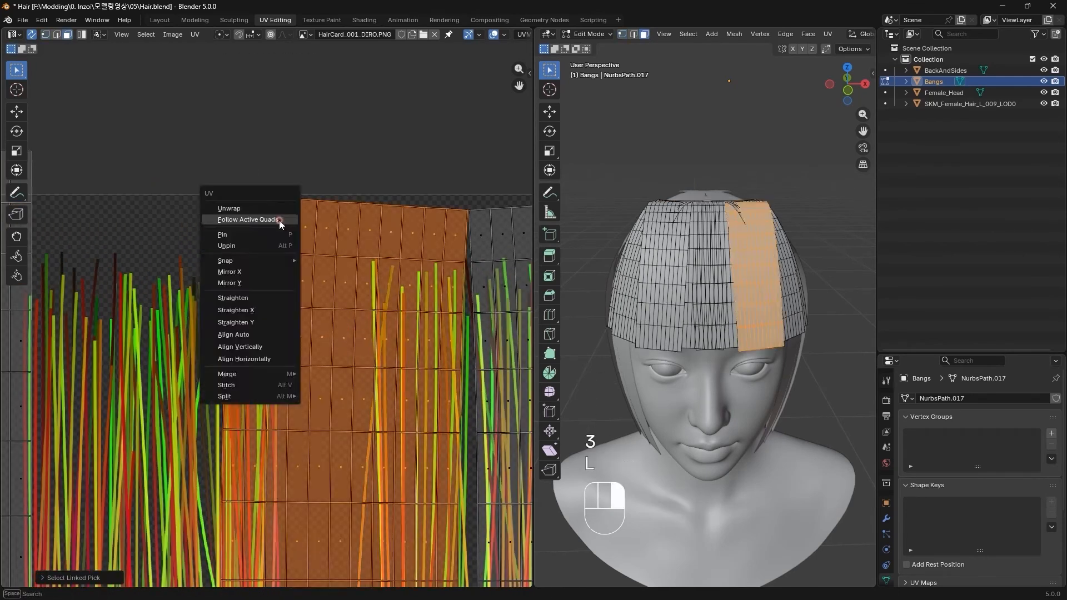
left_click(279, 221)
Align a further island's corner quad edges by scaling them to 0 along X and Y, and reposition that island.
key("s")
key("x")
key("0")
key("Return")
key("s")
key("y")
key("0")
key("Return")
key("g")
Flatten the following UV island's corner edge to 0 along Y and move its linked faces apart from the others.
key("1")
key("s")
key("y")
key("0")
key("Return")
key("3")
key("l")
key("g")
In the lower row, flatten the next slanted island's corner edge to 0 along Y and move the linked island aside.
key("1")
left_click_drag(219, 281, 257, 312)
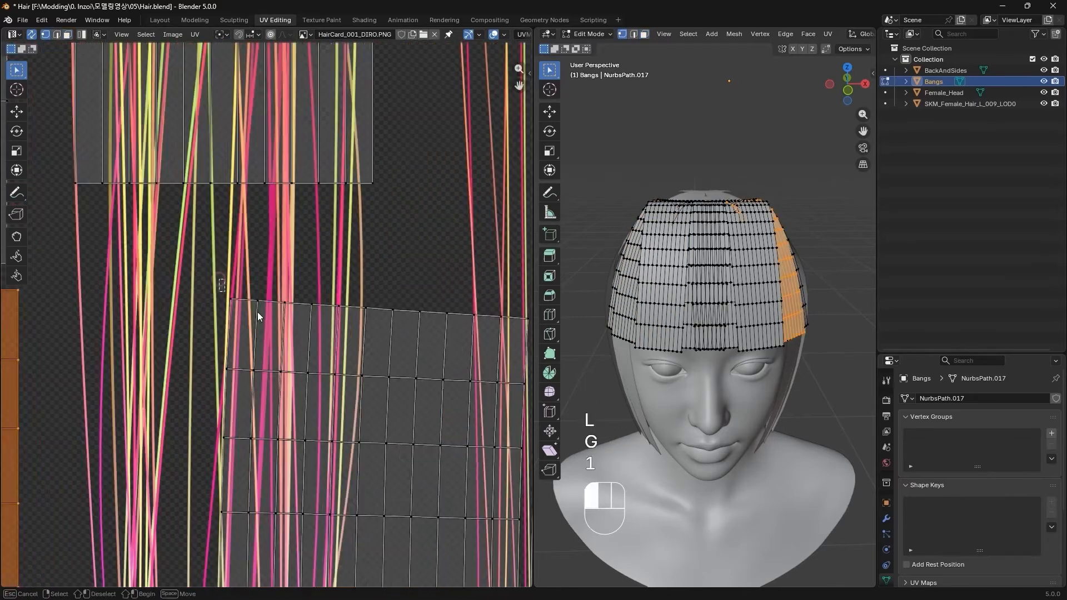
key("s")
key("y")
key("0")
key("Return")
key("3")
key("l")
key("g")
Straighten a corner edge to 0 along X on another lower-row island and apply Follow Active Quads to it.
key("s")
key("x")
key("0")
key("Return")
key("3")
key("l")
right_click(305, 319)
left_click(305, 319)
Scale the next corner edge to 0 along X and select the island linked to it.
key("s")
key("x")
key("0")
key("Return")
key("3")
key("l")
Square the corner quad of the remaining slanted island with 0 scaling along X and Y, and separate that island.
key("1")
key("s")
key("y")
key("0")
key("Return")
key("s")
key("x")
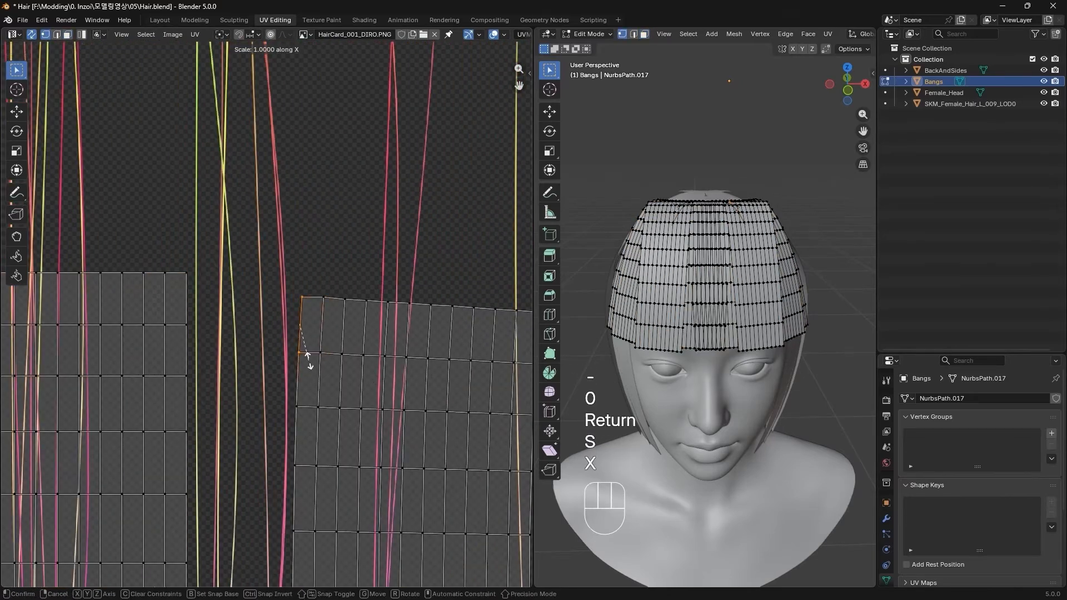
key("s")
key("y")
key("0")
key("Return")
key("Escape")
key("3")
key("l")
key("g")
left_click(286, 371)
Scale all Bangs UV islands to about 1.2 along X and about two thirds of their height along Y.
scroll(285, 372, "down", 5)
key("a")
key("s")
key("x")
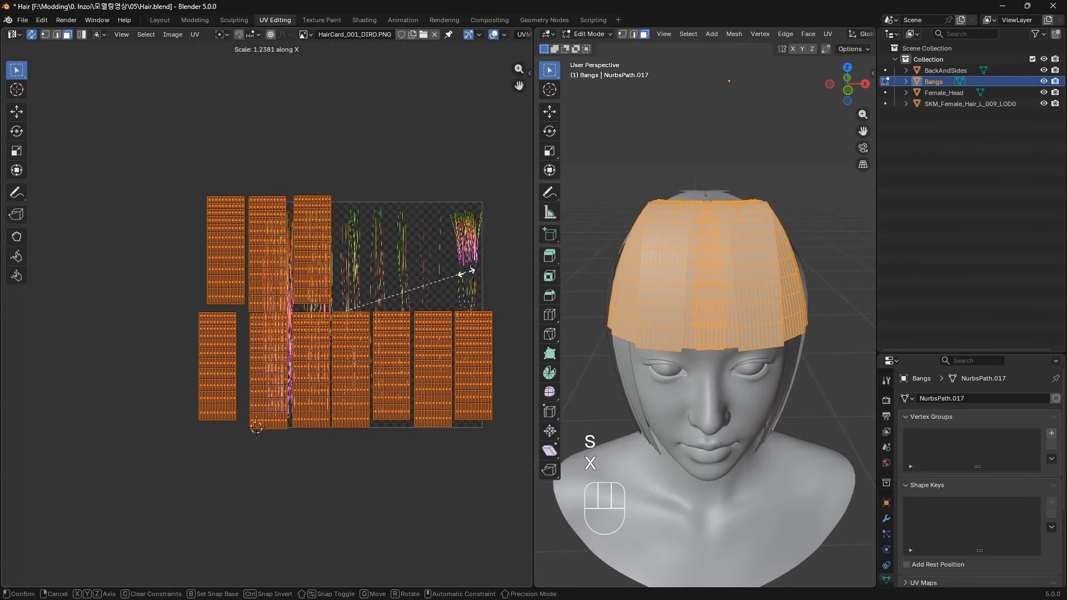
left_click(461, 272)
key("s")
key("y")
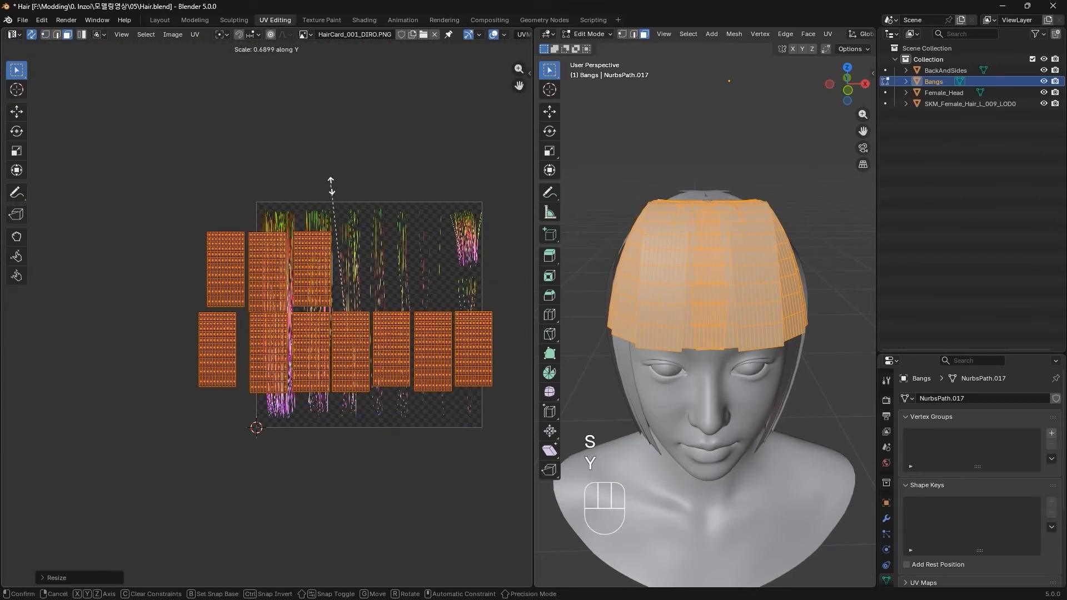
left_click(332, 191)
Move all the islands off the hair card texture onto empty space beside it and shorten them slightly along Y.
middle_click_drag(389, 207, 278, 224, "shift")
key("g")
left_click(502, 352)
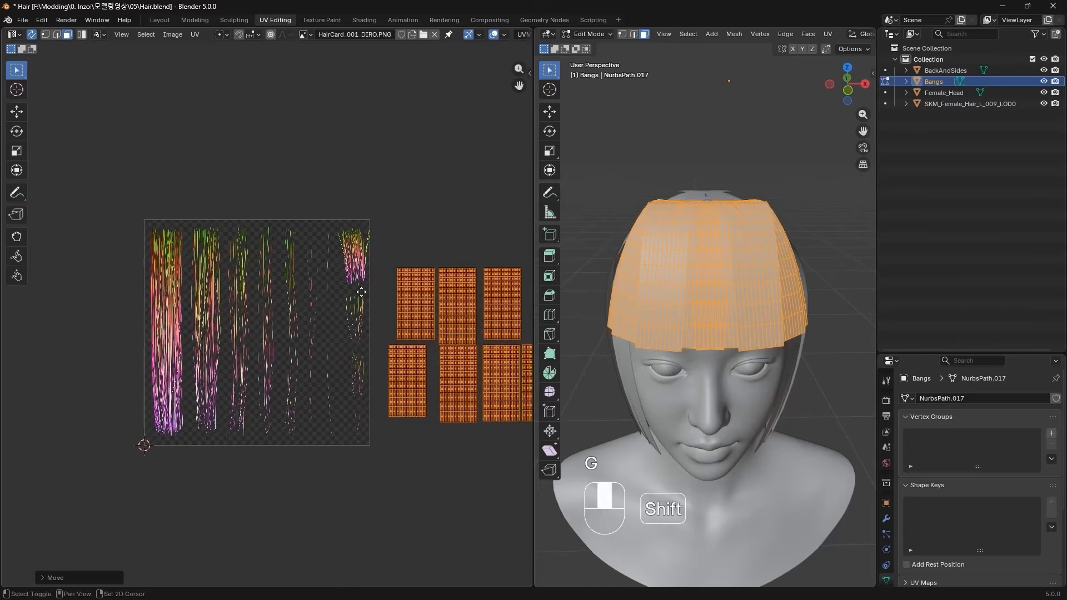
middle_click_drag(452, 258, 376, 305, "shift")
scroll(376, 306, "up", 1)
key("s")
key("y")
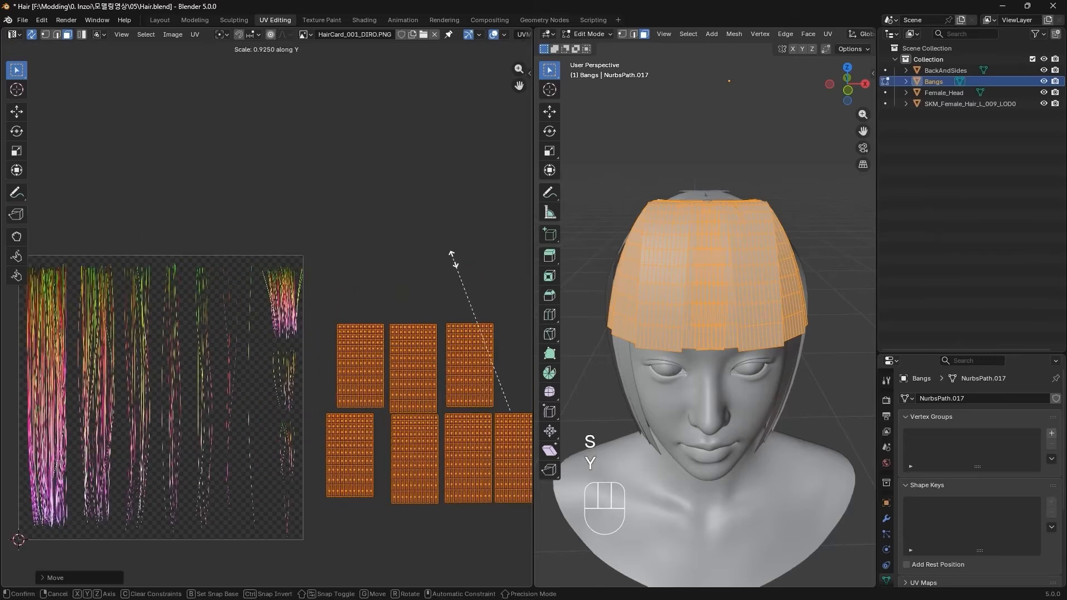
left_click(452, 269)
scroll(393, 290, "up", 2)
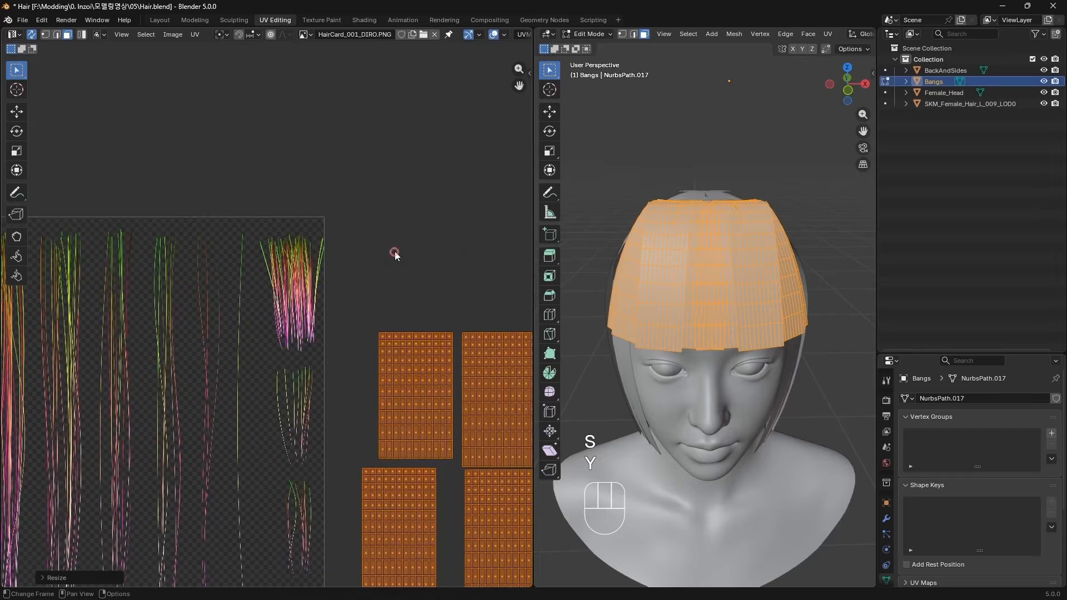
Place one island over the short, dense hair clump in the texture's upper-right corner and scale it down to fit.
key("alt+a")
key("l")
key("g")
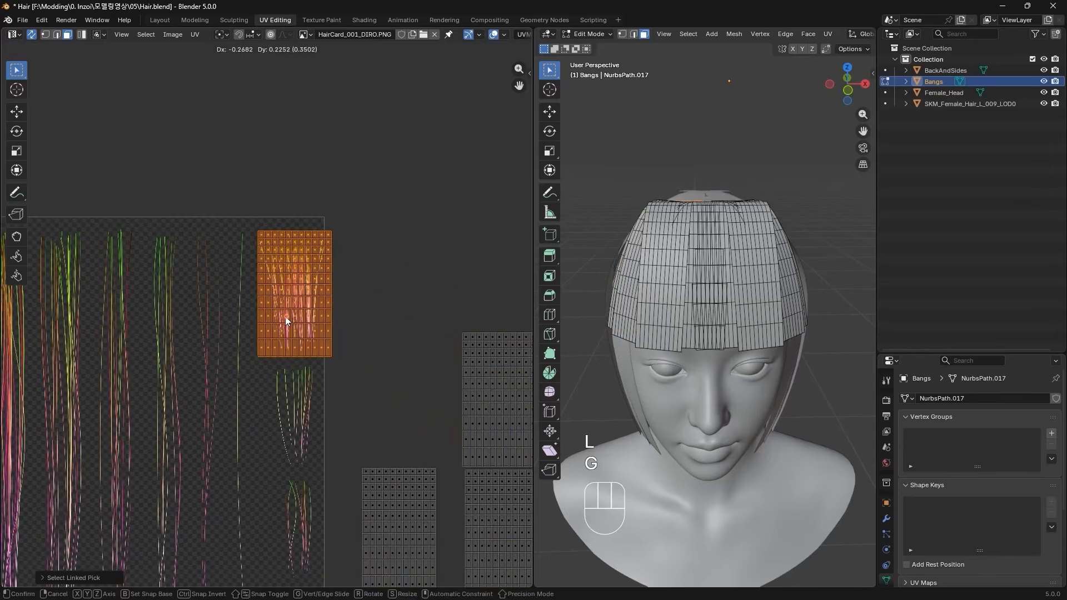
left_click(285, 311)
scroll(327, 268, "up", 3)
middle_click_drag(449, 295, 456, 355, "shift")
scroll(475, 425, "up", 1)
key("s")
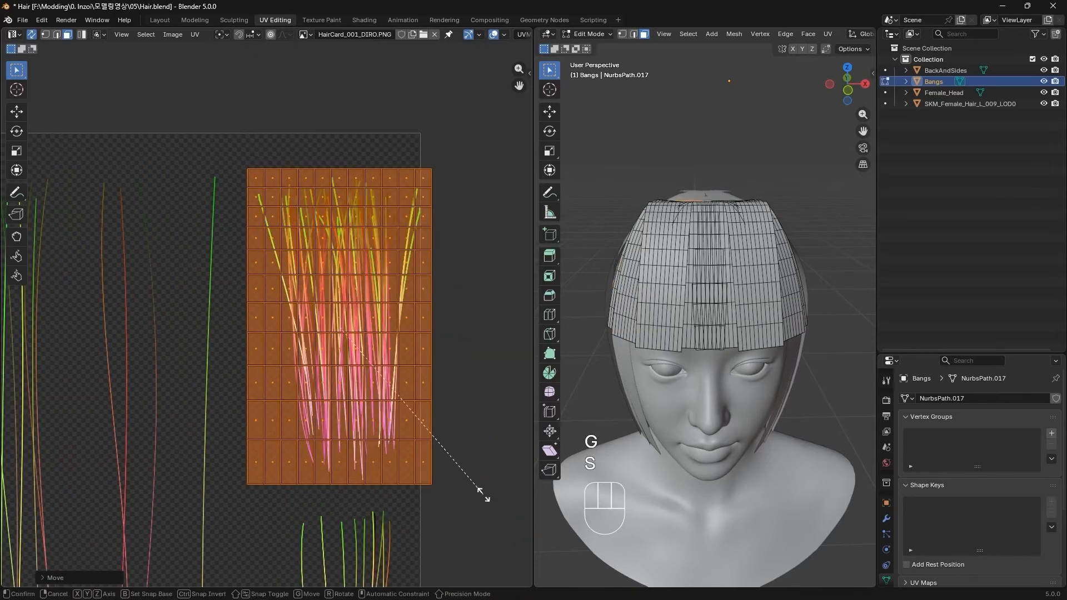
left_click(460, 482)
key("g")
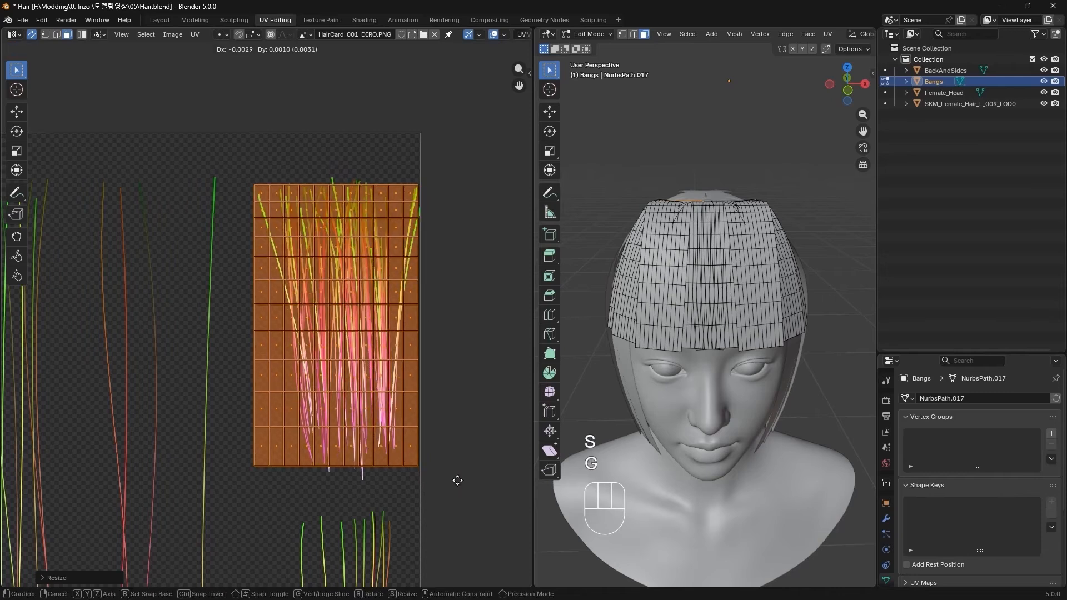
left_click(458, 482)
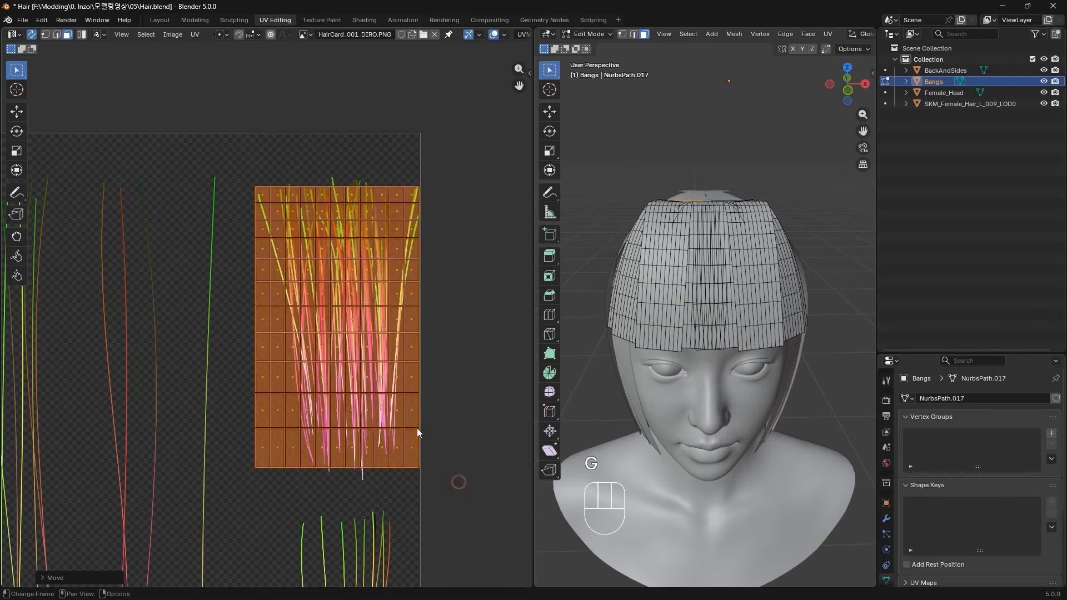
Resize the central bangs strip's island and stack it over the same short hair clump.
scroll(456, 389, "down", 4)
middle_click_drag(457, 386, 390, 371)
left_click(366, 369)
left_click(224, 139)
key("s")
key("y")
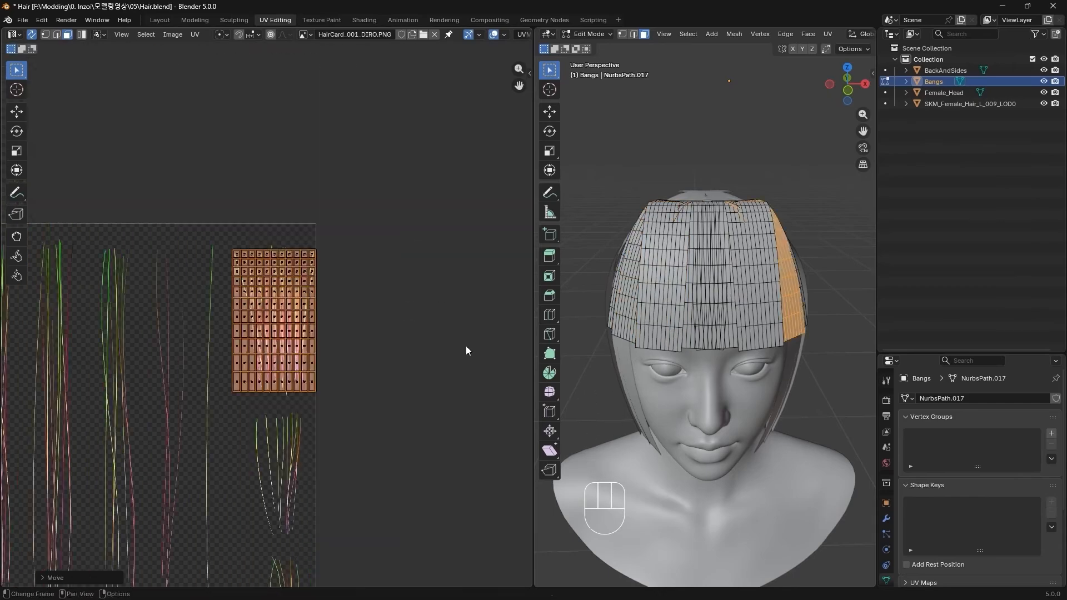
key("g")
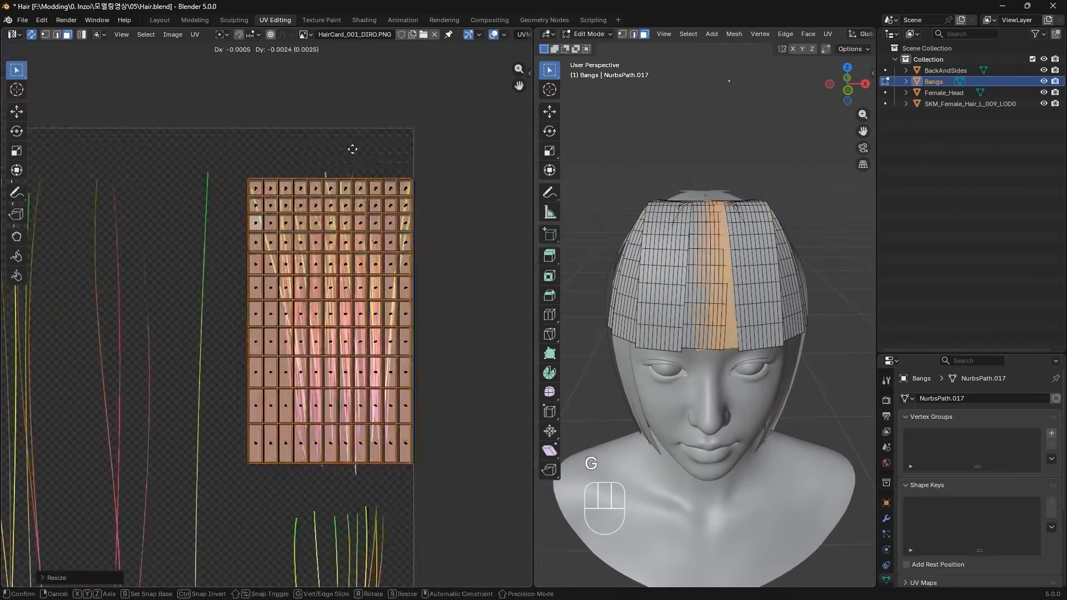
left_click(419, 150)
Move another bangs island to the short hair clump and adjust its width along X to match the stack.
key("g")
left_click(507, 307)
scroll(355, 286, "down", 10)
scroll(355, 285, "up", 10)
key("s")
key("x")
left_click(458, 307)
scroll(459, 307, "down", 1)
Move the remaining side strip's island onto the stack and check the stacked islands against the whole texture.
left_click(256, 337)
key("g")
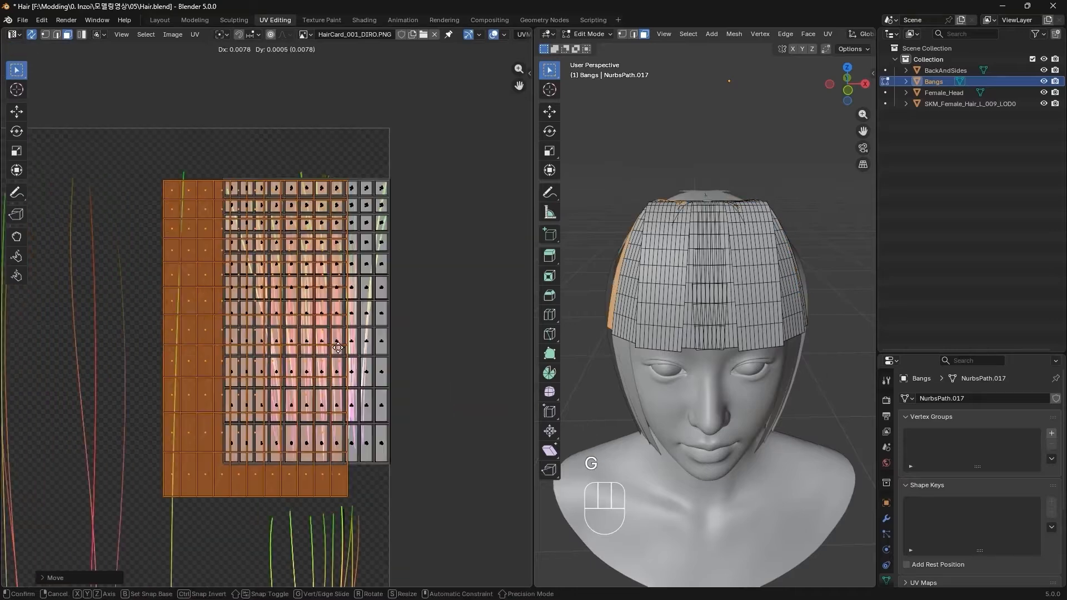
left_click(306, 321)
left_click(298, 124)
scroll(316, 145, "down", 12)
scroll(238, 333, "up", 10)
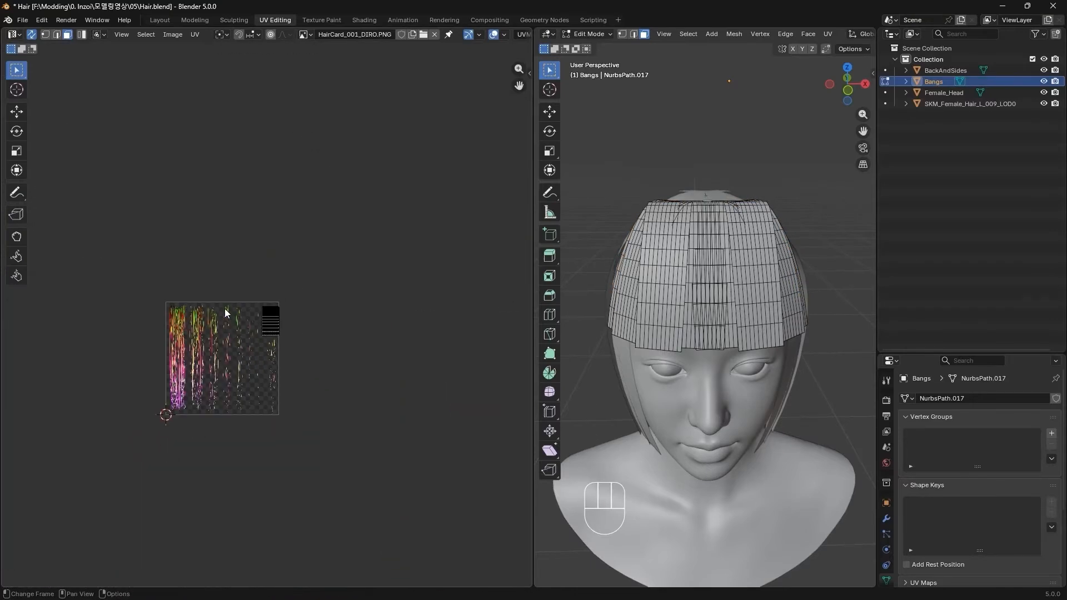
middle_click_drag(374, 381, 422, 449, "shift")
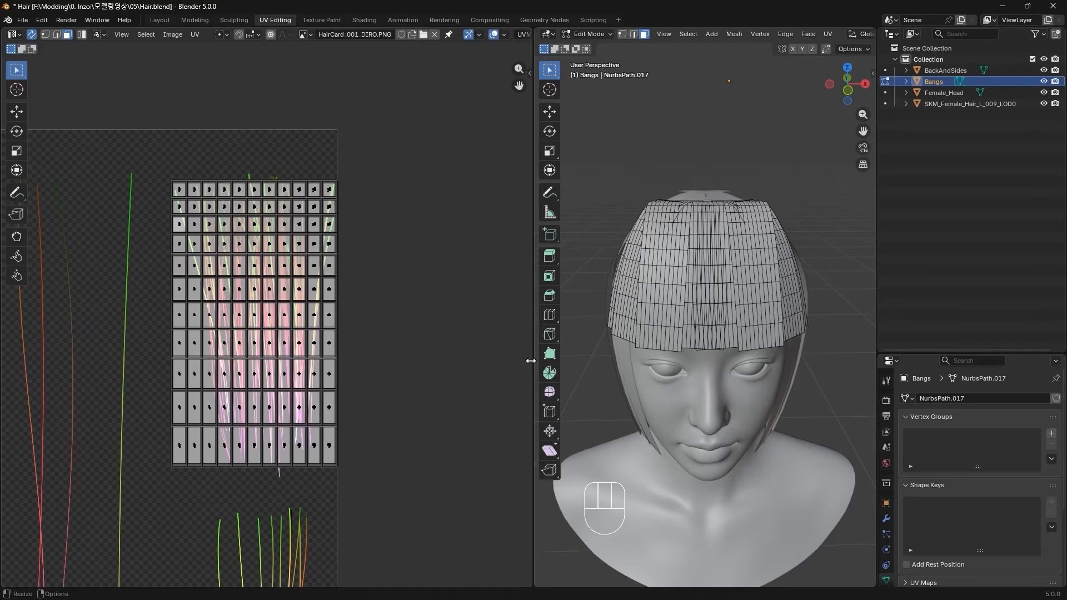
Enlarge the 3D viewport and switch it to Material Preview to inspect the textured bangs from above.
left_click_drag(530, 361, 269, 378)
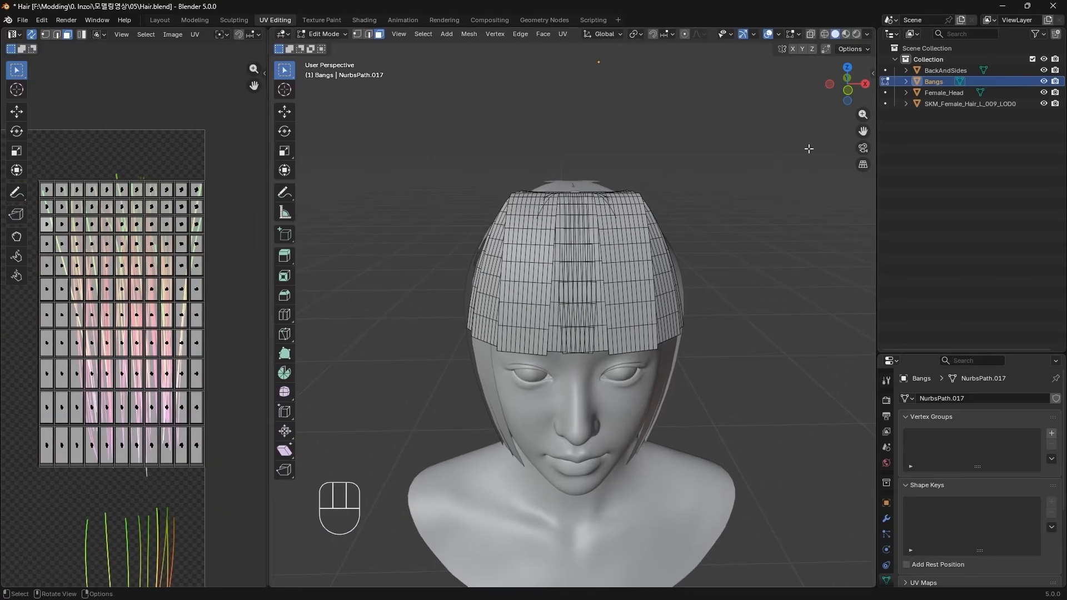
left_click(845, 34)
mouse_move(788, 143)
middle_mouse_down()
mouse_move(783, 381)
mouse_move(695, 311)
middle_mouse_up()
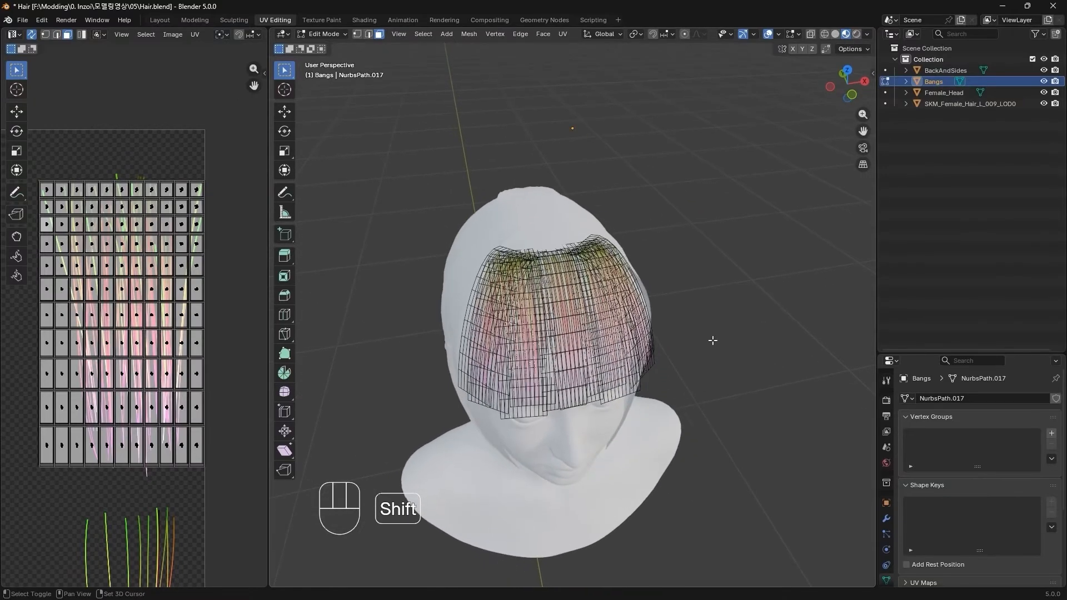
Leave Edit Mode on the bangs, open the BackAndSides mesh for editing and select all its faces.
left_click(337, 35)
left_click(331, 48)
scroll(598, 416, "down", 2)
left_click(959, 71)
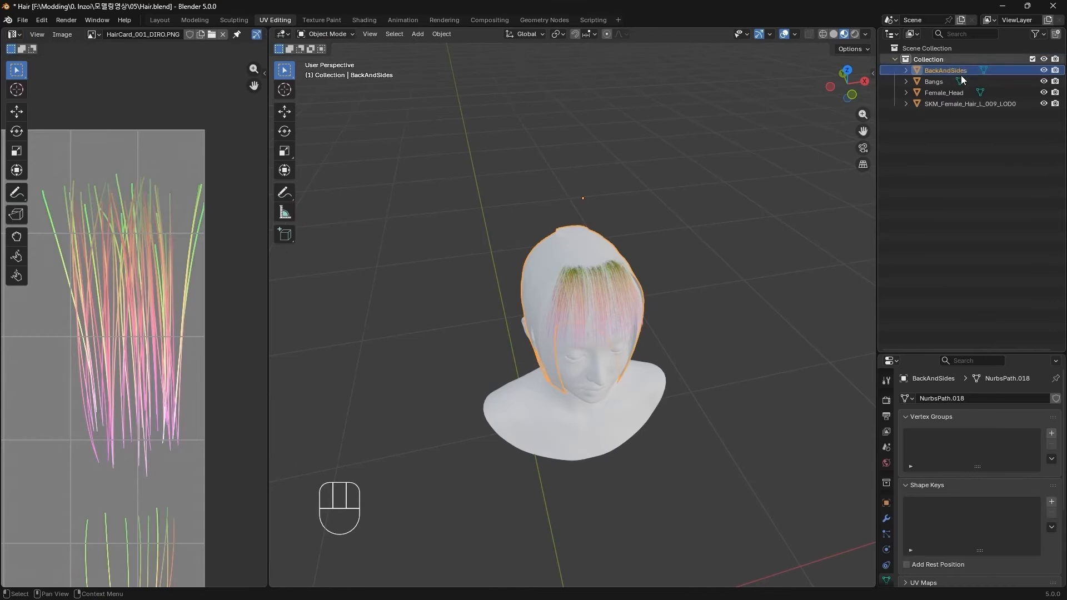
left_click(340, 36)
left_click(340, 60)
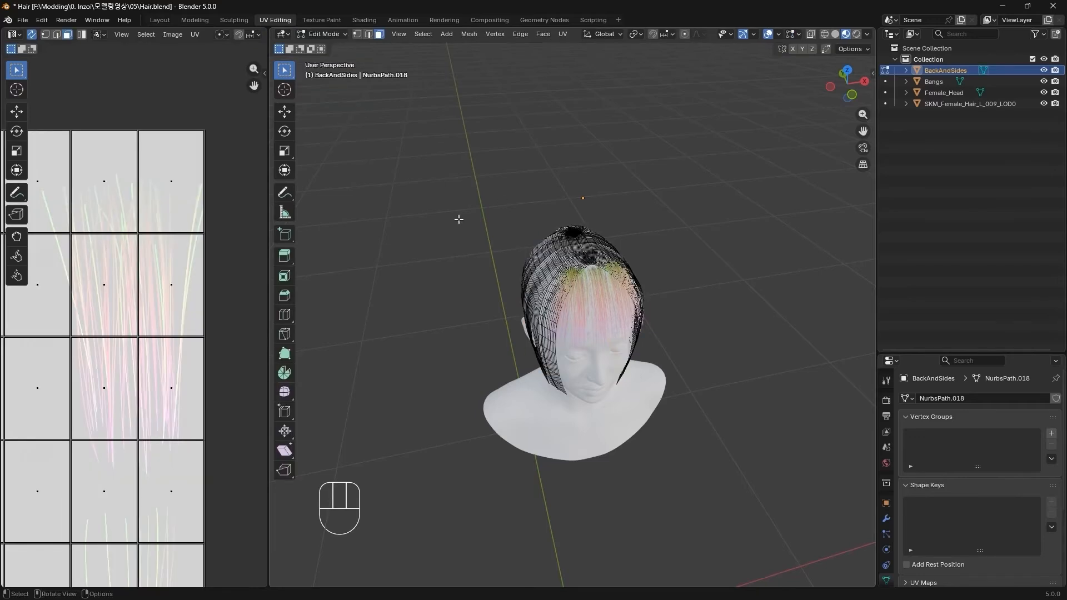
middle_click_drag(458, 220, 694, 234)
key("a")
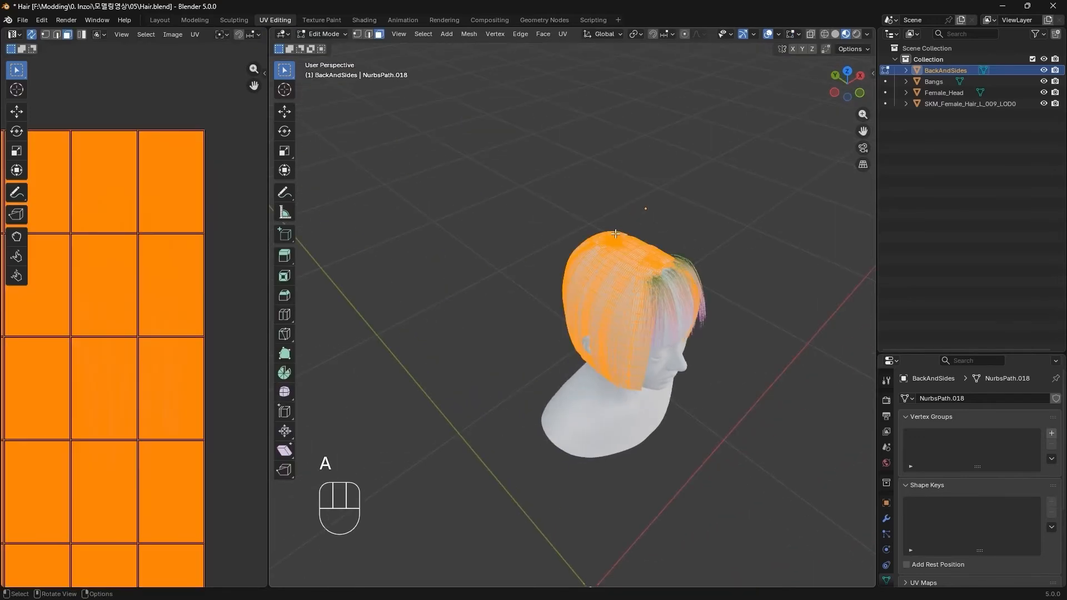
Enlarge the UV editor and unwrap the selected BackAndSides faces over the HairCard_001_DIRO texture.
left_click_drag(270, 245, 588, 225)
scroll(424, 196, "down", 10)
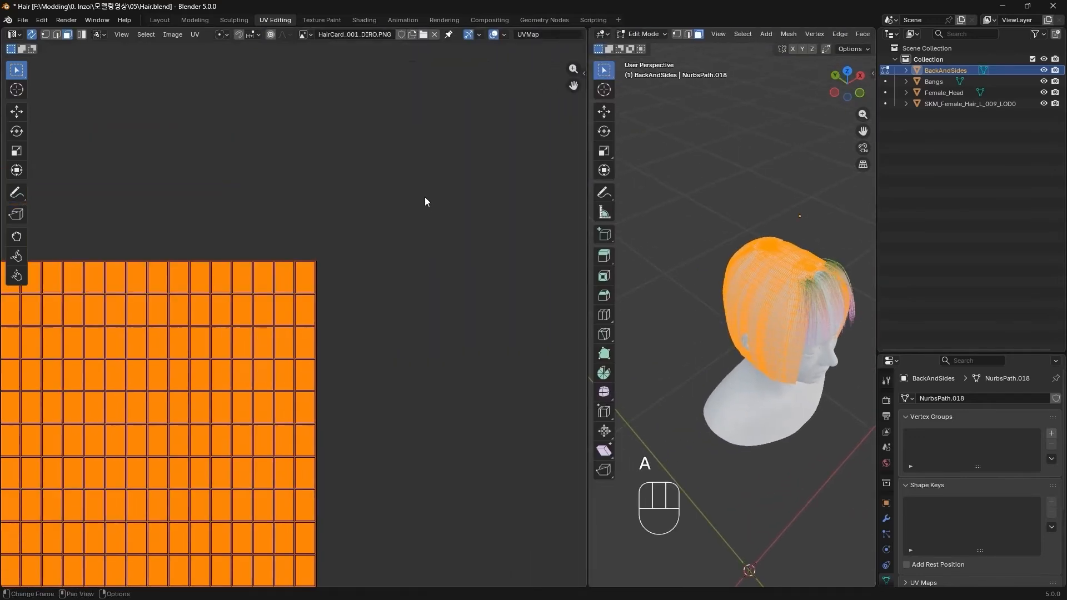
middle_click_drag(416, 271, 483, 229, "shift")
right_click(254, 217)
left_click(250, 207)
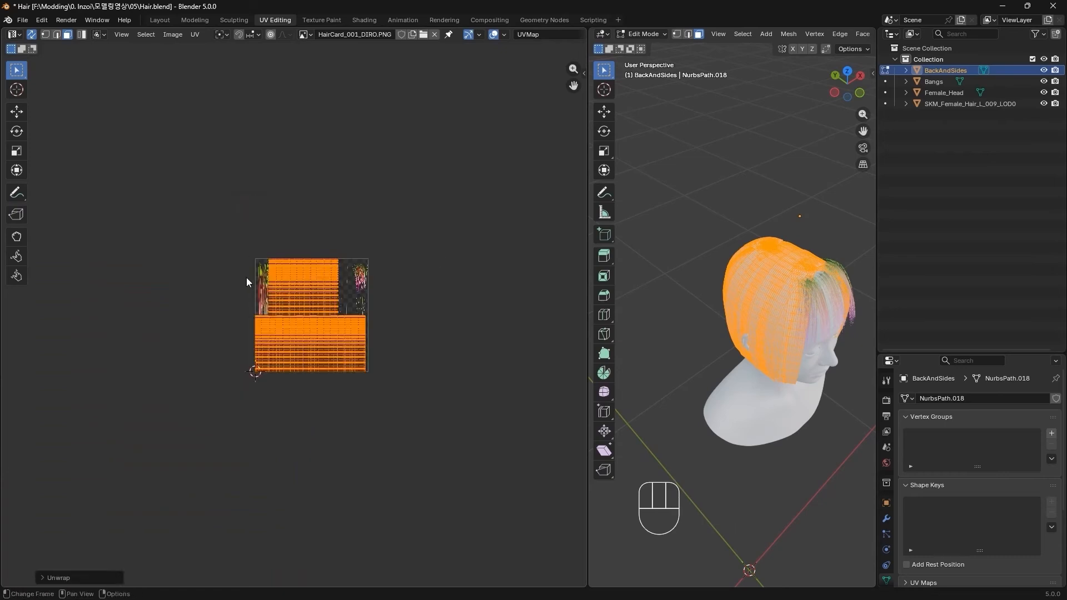
Move one linked BackAndSides strip island out of the layout to the empty area beside the texture.
left_click(231, 322)
scroll(227, 333, "up", 6)
key("l")
key("g")
left_click(229, 350)
left_click(252, 300)
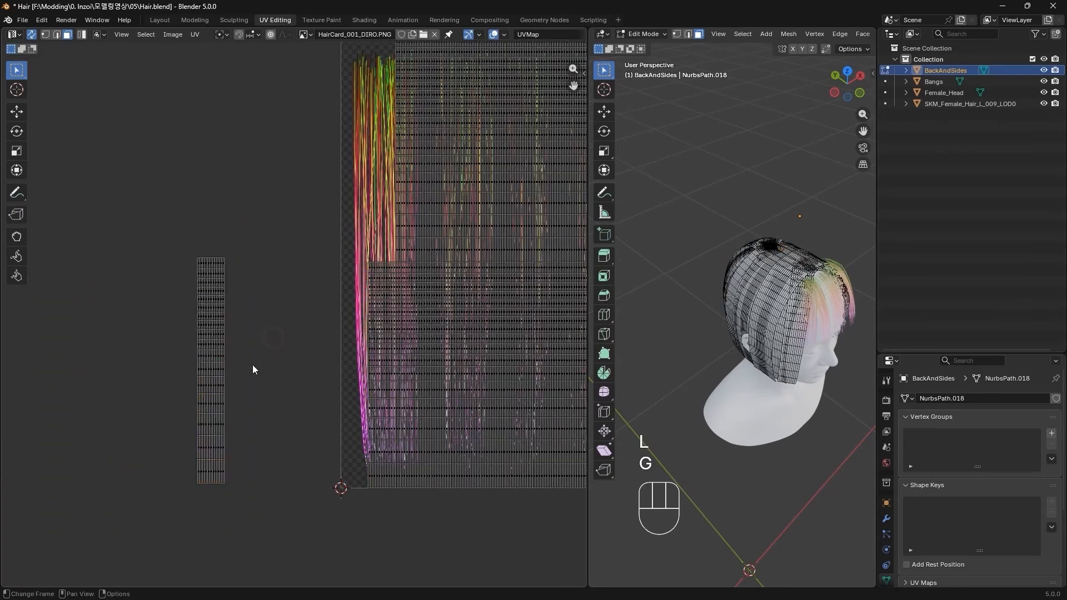
Move the adjoining strip's island out of the texture and place it beside the first separated island.
scroll(316, 332, "up", 2)
middle_click_drag(316, 332, 380, 281, "shift")
key("l")
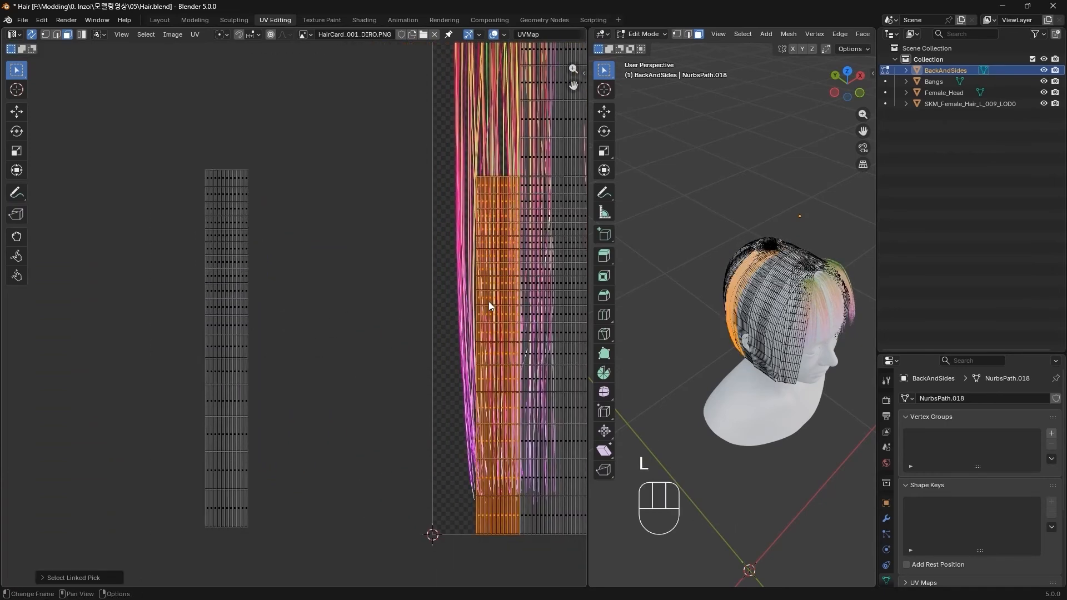
key("g")
left_click(280, 295)
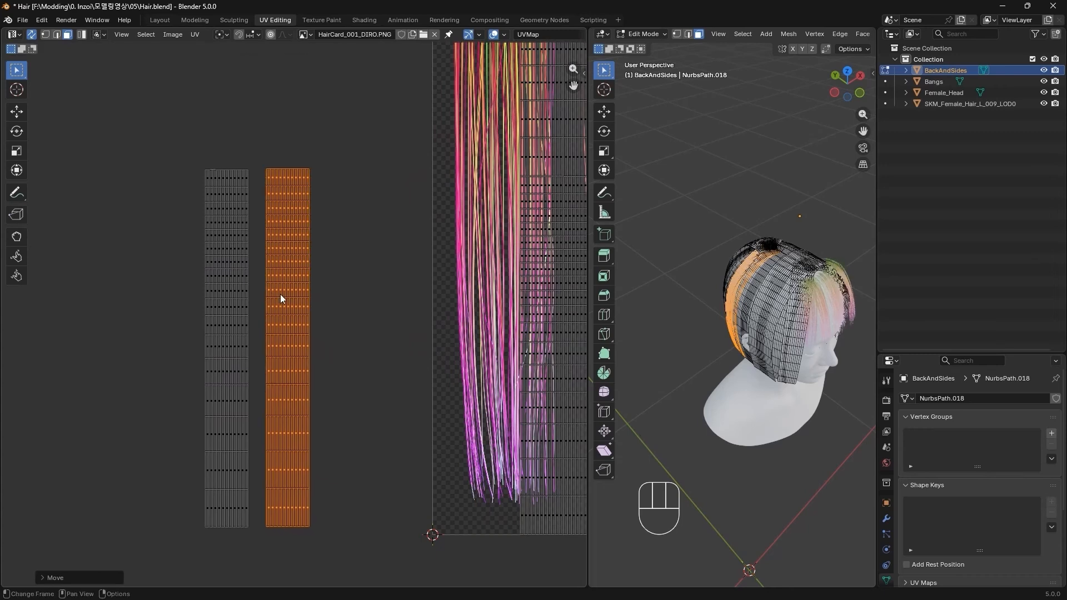
Switch to vertex selection and enable UV snapping with Vertex as the snap target.
key("1")
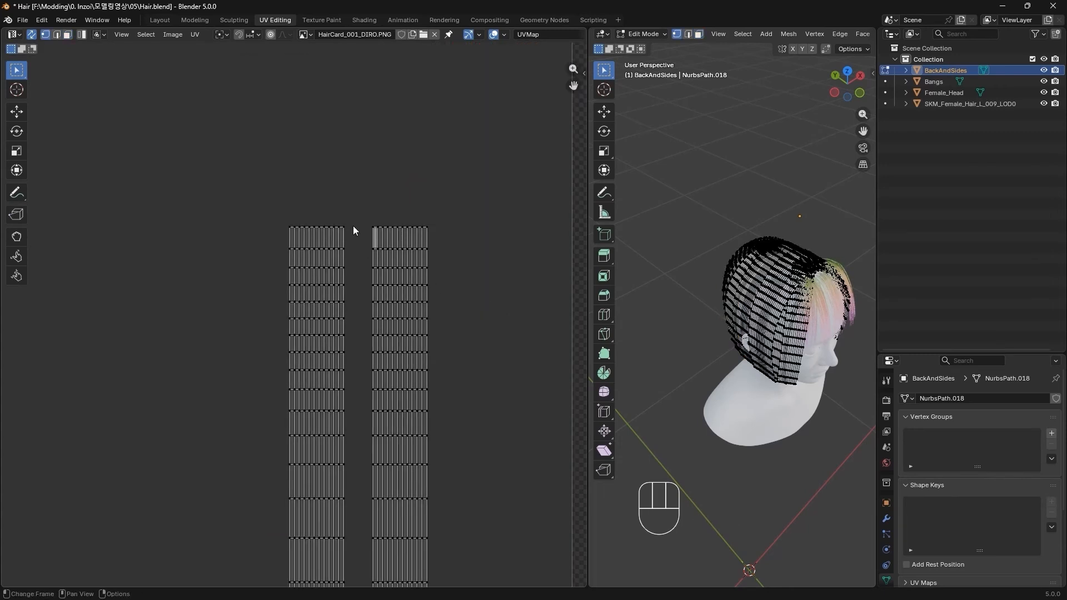
scroll(272, 54, "up", 2)
left_click(238, 35)
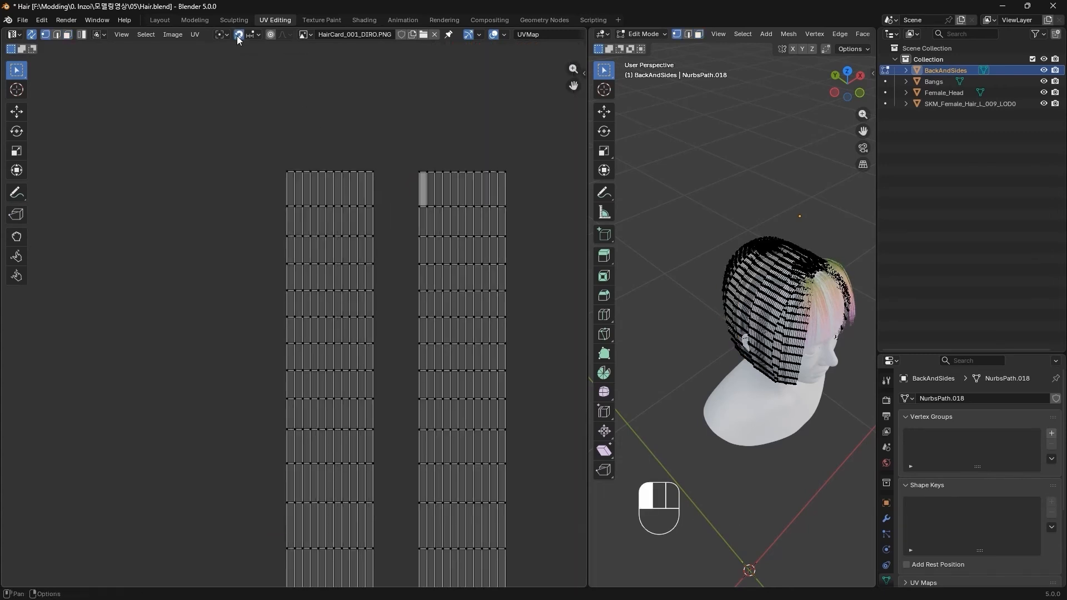
left_click(258, 35)
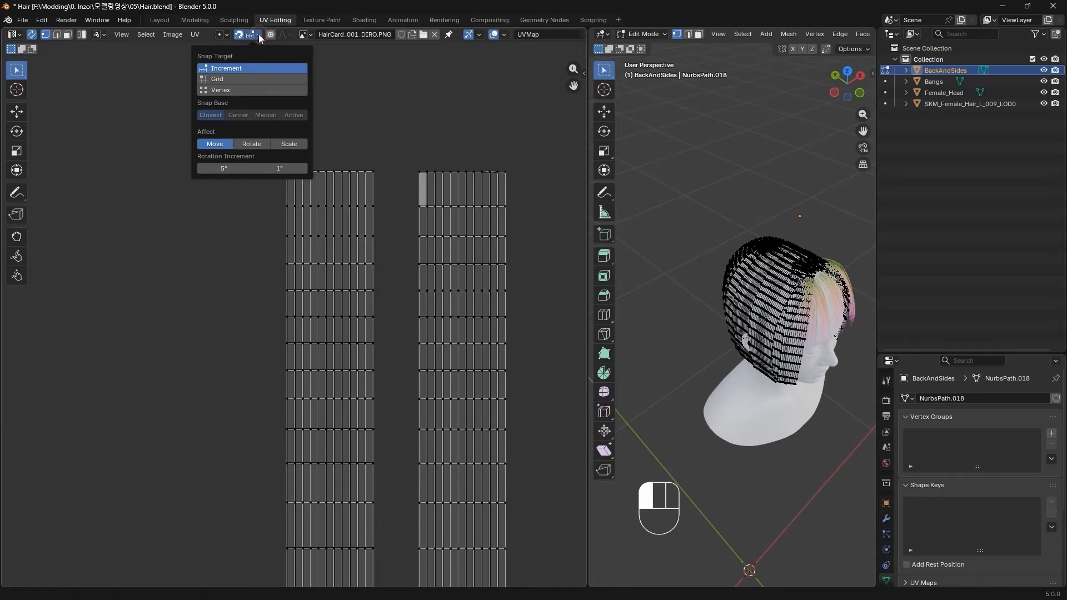
left_click(224, 91)
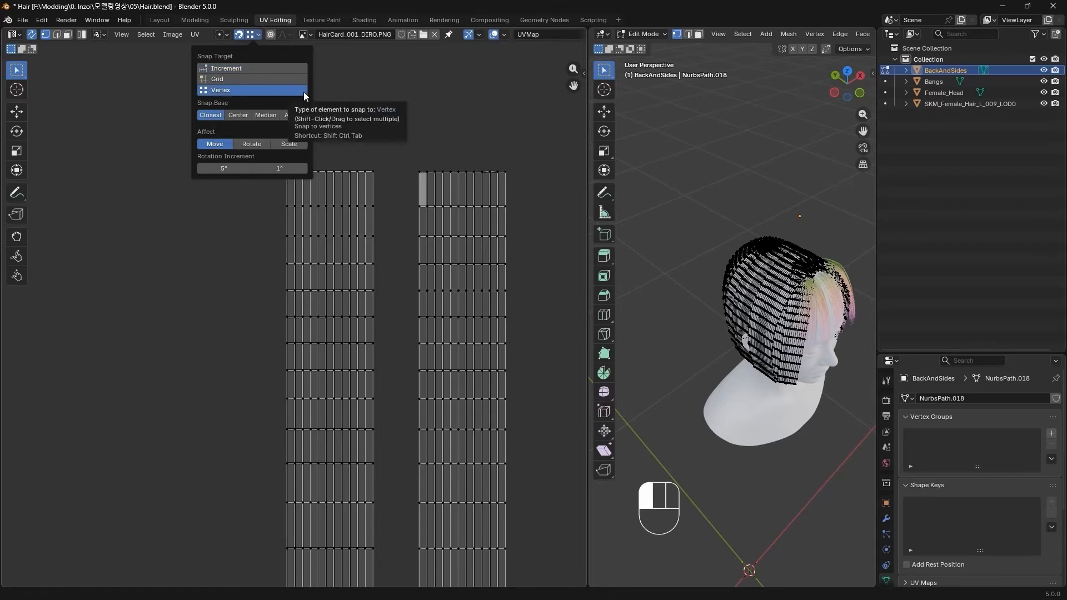
Snap the second separated island exactly over the first one by their upper corner vertices.
scroll(442, 119, "up", 3)
middle_click_drag(448, 129, 307, 265, "shift")
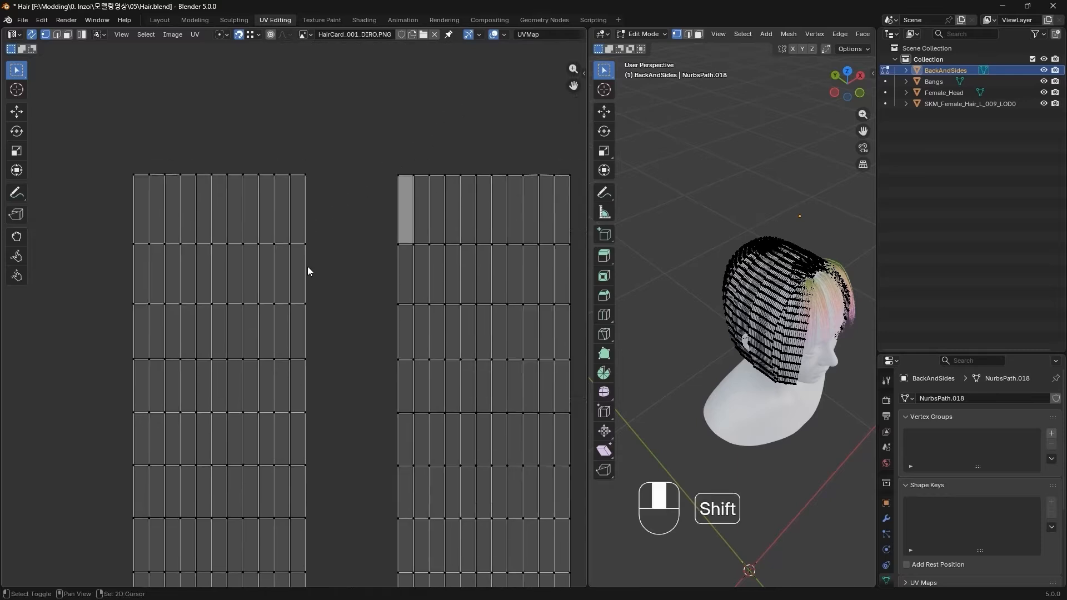
key("l")
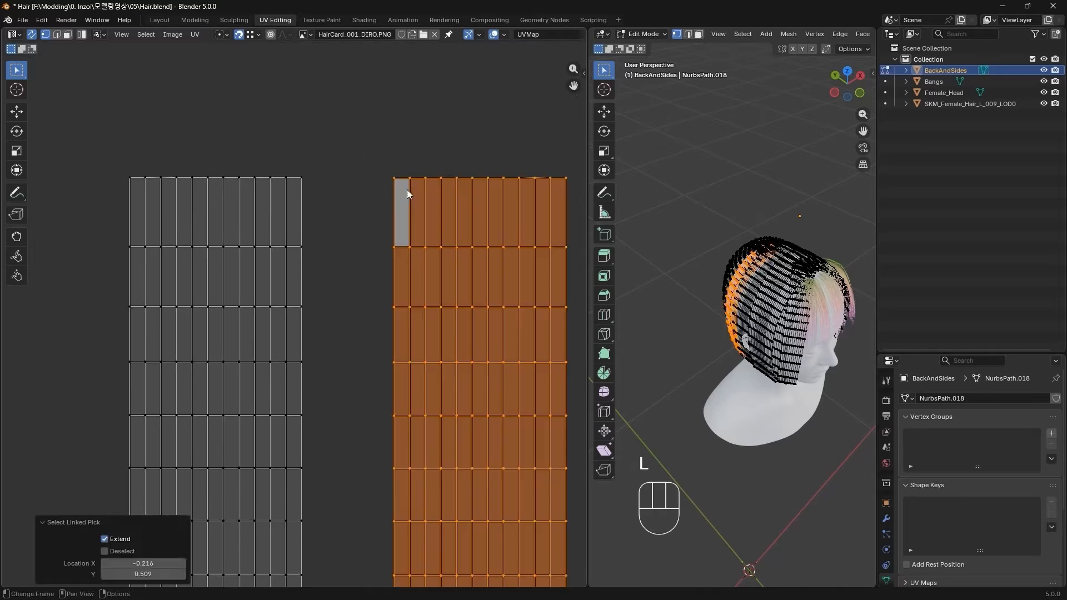
key("g")
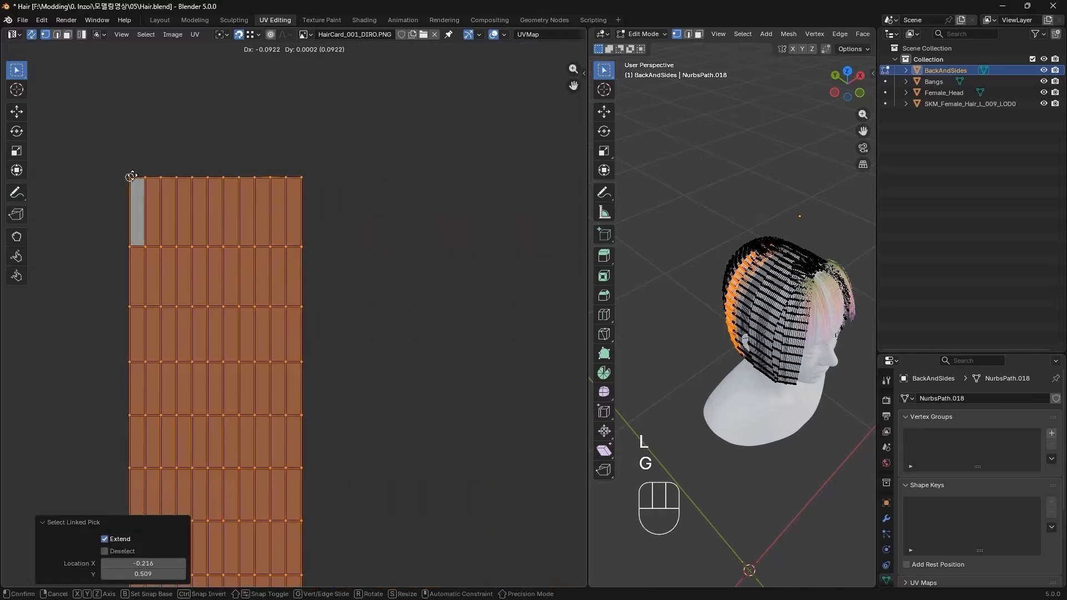
left_click(134, 178)
scroll(246, 139, "down", 8)
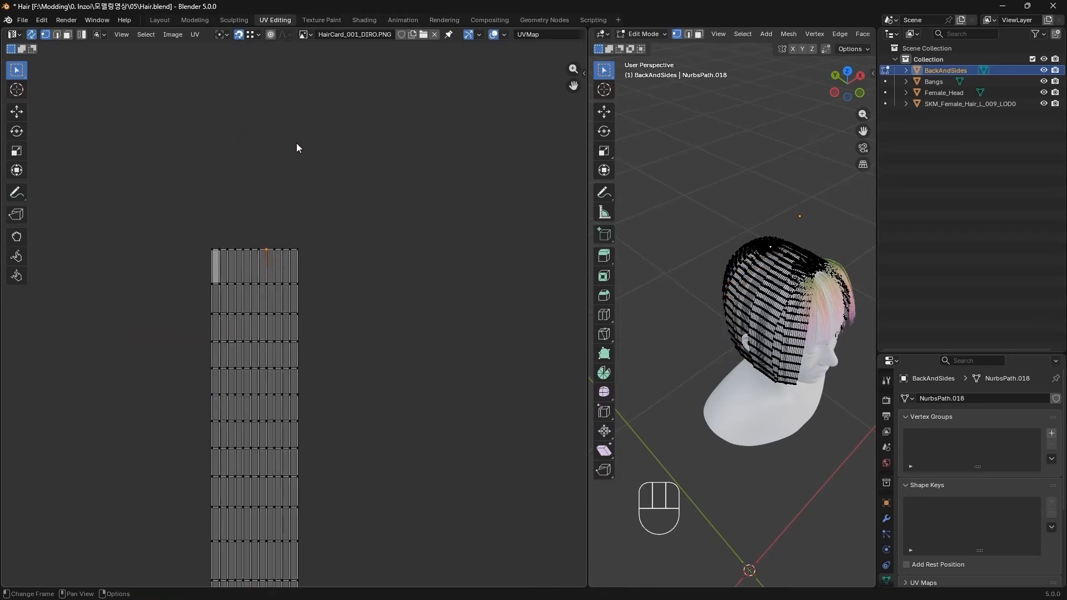
Box-select the two stacked islands and move them to a new spot beside the texture.
middle_click_drag(322, 162, 245, 196, "shift")
scroll(319, 203, "up", 2)
middle_click_drag(319, 203, 376, 52, "shift")
left_click_drag(105, 203, 304, 583)
key("g")
left_click(402, 386)
Pick another strip's island, bring it next to the stack and snap it onto the stack's vertices.
middle_click_drag(374, 339, 283, 567, "shift")
key("l")
key("g")
left_click(266, 478)
scroll(254, 403, "up", 4)
middle_click_drag(253, 404, 428, 462, "shift")
key("g")
scroll(255, 223, "up", 1)
left_click(302, 235)
Select the linked island next to the stack and snap it over the stacked islands.
scroll(333, 267, "down", 1)
key("l")
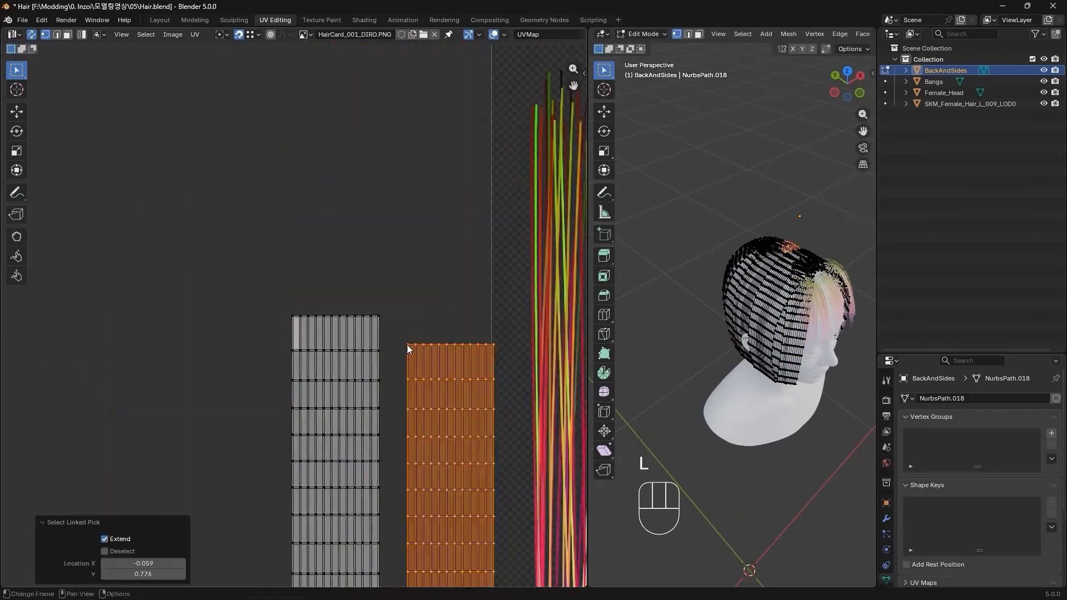
scroll(398, 328, "up", 3)
key("l")
key("g")
left_click(178, 288)
Bring the remaining BackAndSides islands across the texture and snap them onto the same stack.
scroll(284, 233, "down", 3)
key("l")
key("g")
middle_click_drag(283, 233, 105, 248, "shift")
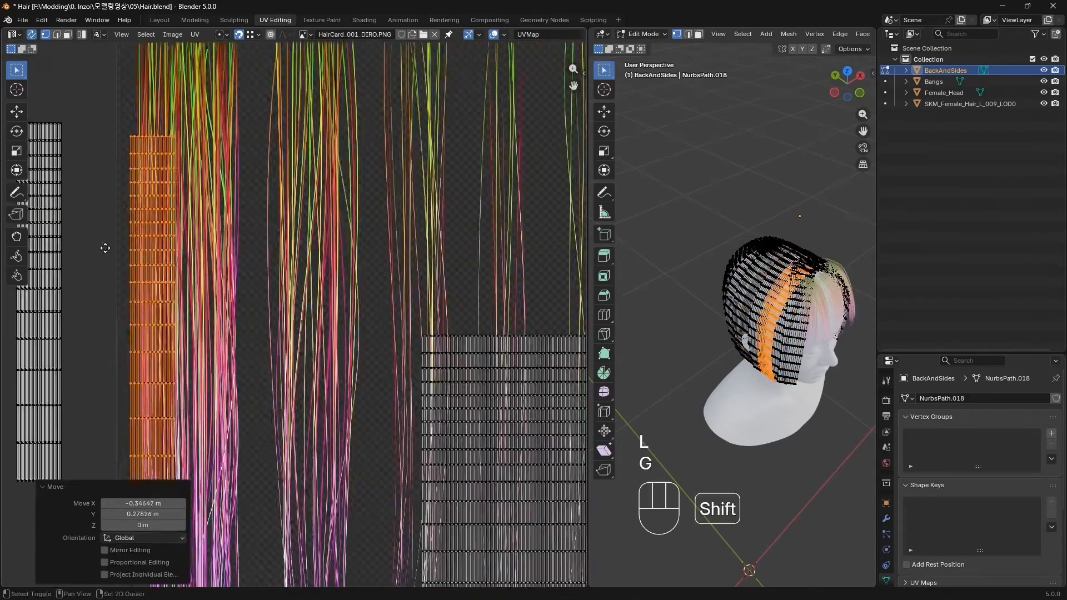
scroll(167, 239, "down", 4)
key("l")
key("g")
scroll(391, 446, "up", 4)
key("g")
left_click(285, 160)
Box-select the whole island stack and move it over the first long hair clump on the texture.
scroll(286, 222, "down", 5)
left_click_drag(186, 240, 299, 499)
key("g")
left_click(398, 470)
middle_click_drag(405, 545, 352, 453, "shift")
Scale the island stack up by about 1.7 and reposition it within the first long hair clump.
key("s")
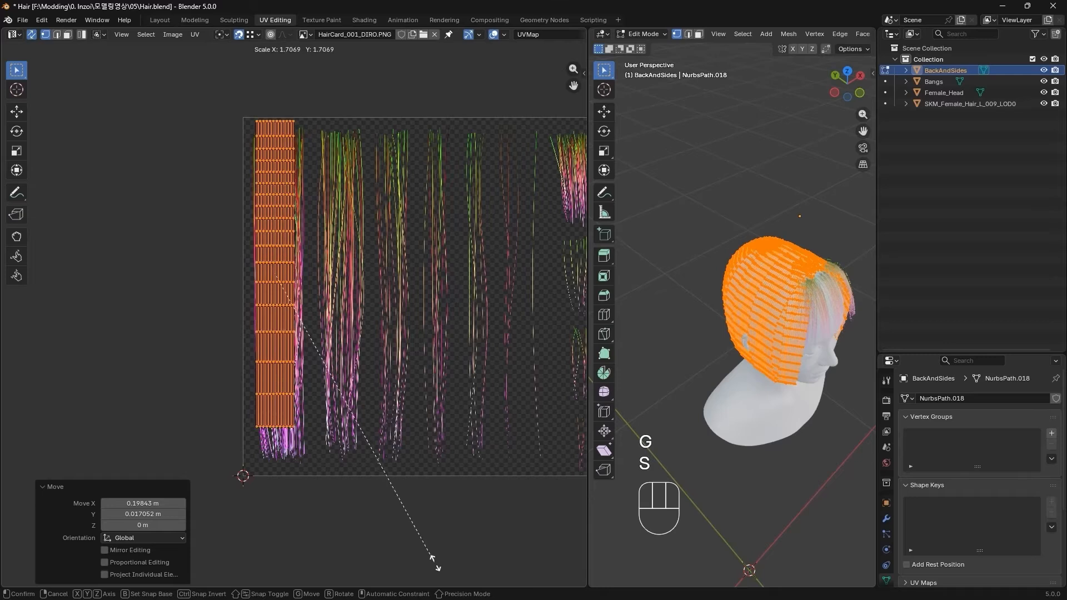
left_click(435, 564)
key("g")
left_click(325, 223)
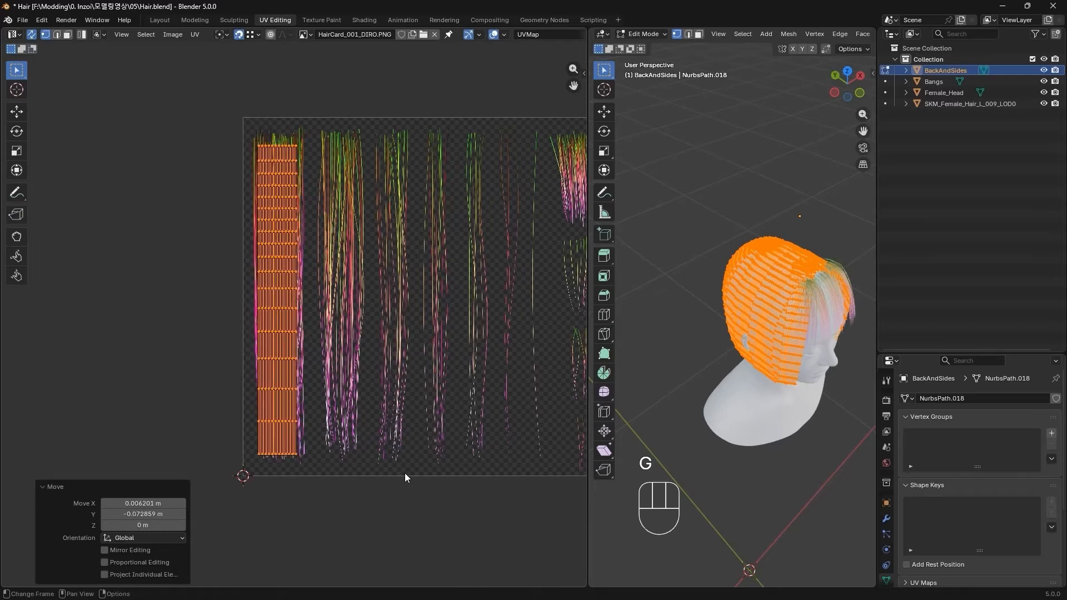
Scale the island stack by about 1.069, and widen it along X by about 1.304.
key("s")
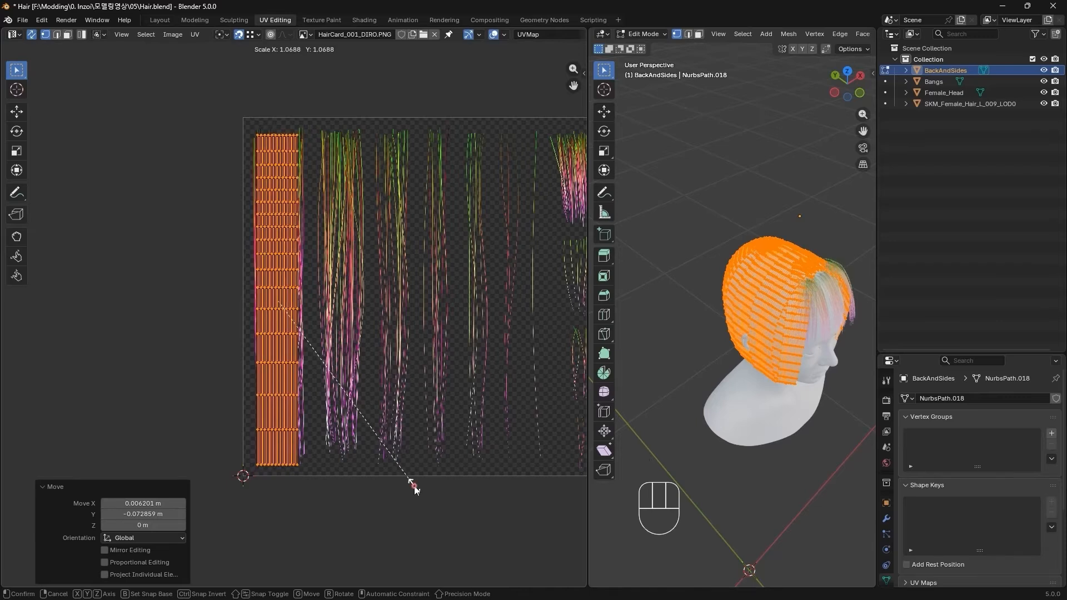
left_click(414, 488)
key("s")
key("x")
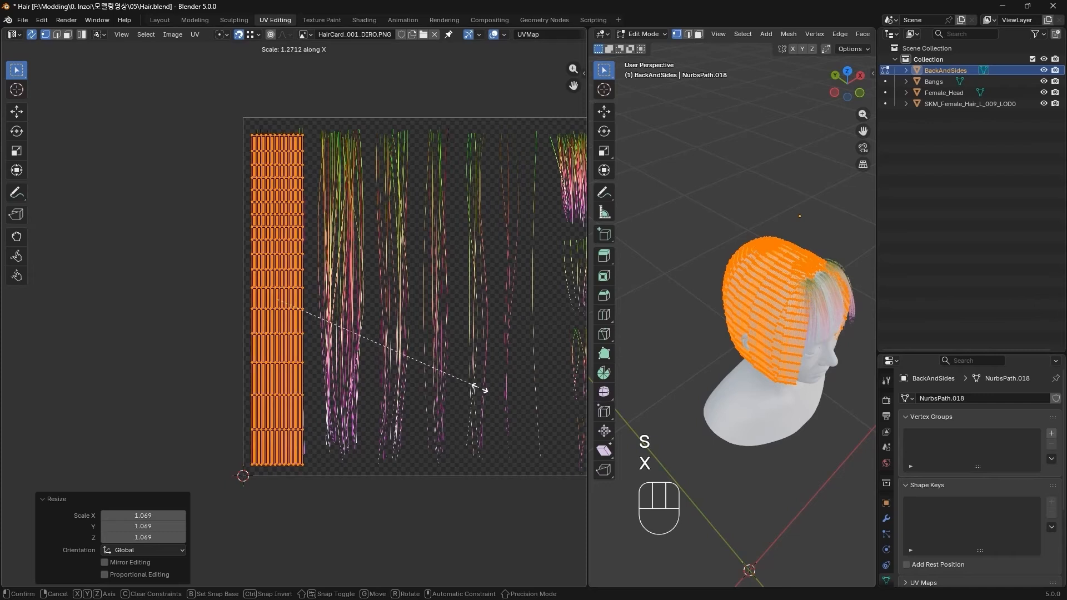
left_click(483, 388)
Center the island stack over the first hair clump and widen it along X by about 1.023.
key("g")
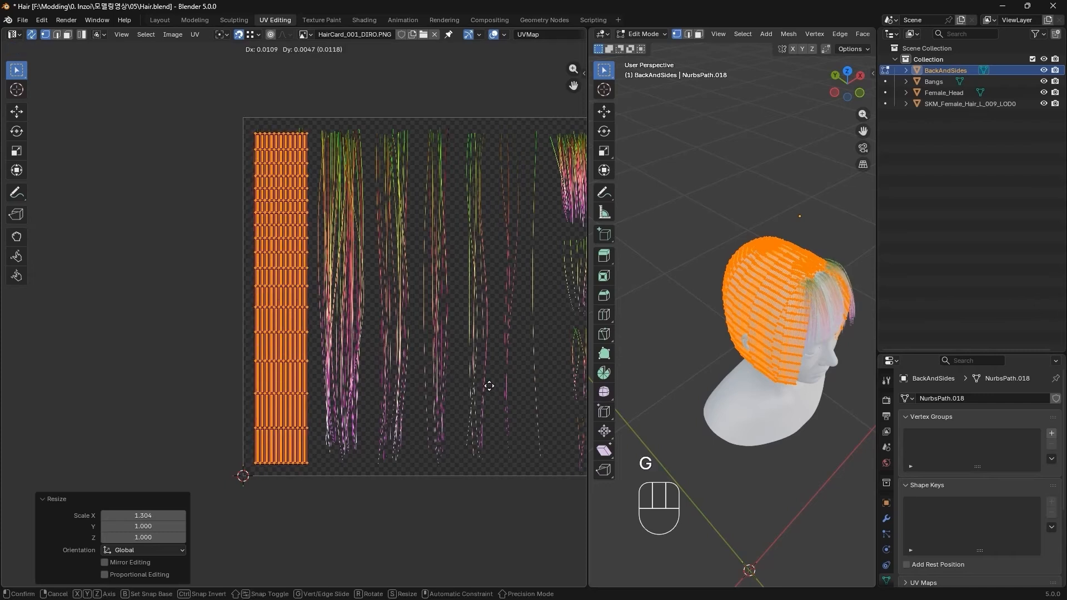
key("s")
key("x")
left_click(489, 373)
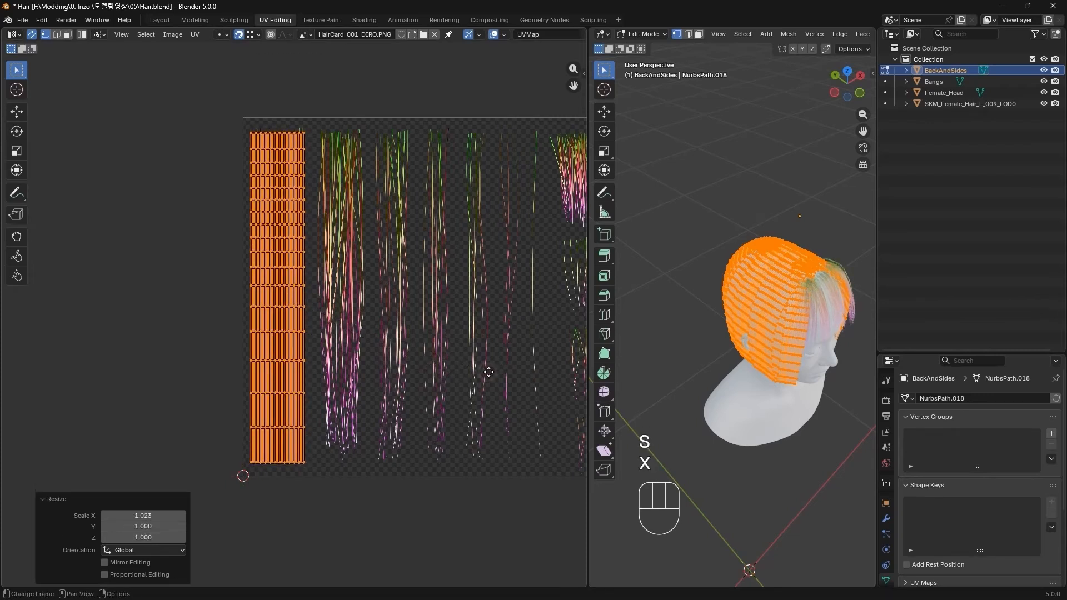
key("g")
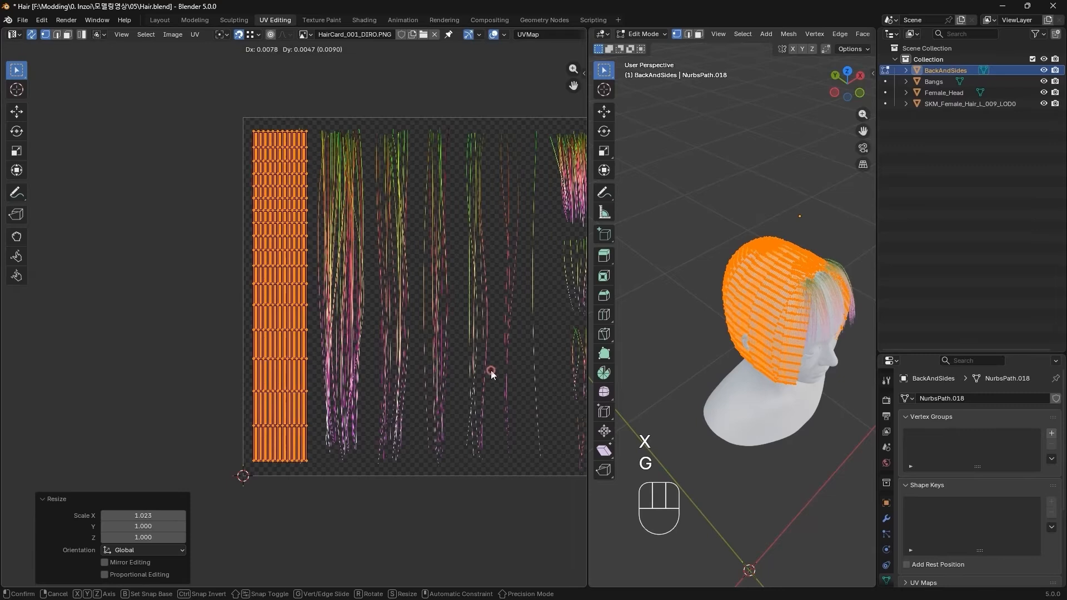
left_click(491, 373)
left_click(397, 390)
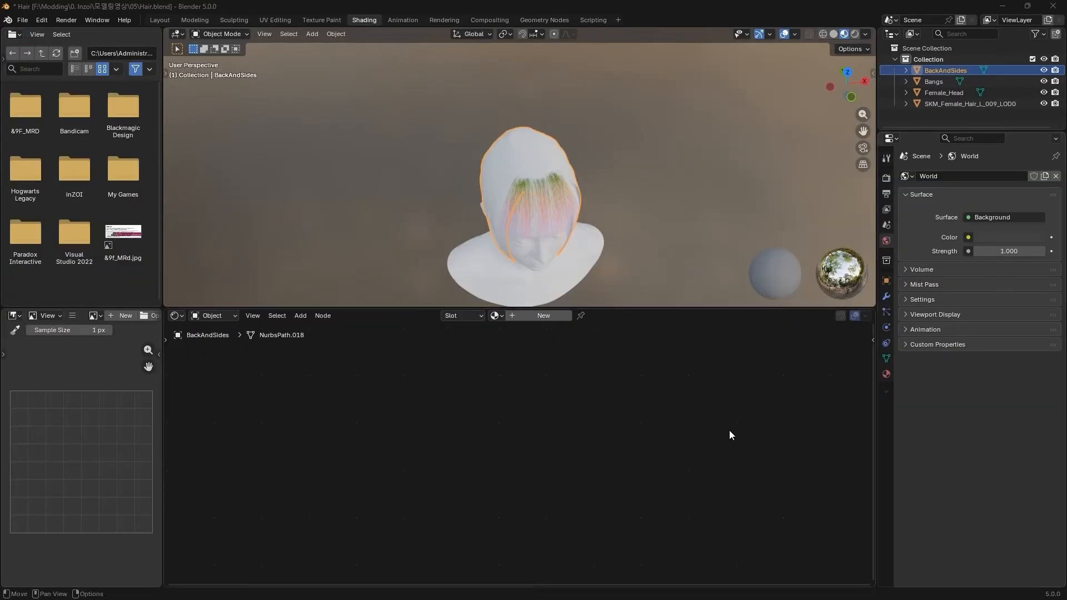
Assign the existing material named Material to the BackAndSides object.
left_click(495, 317)
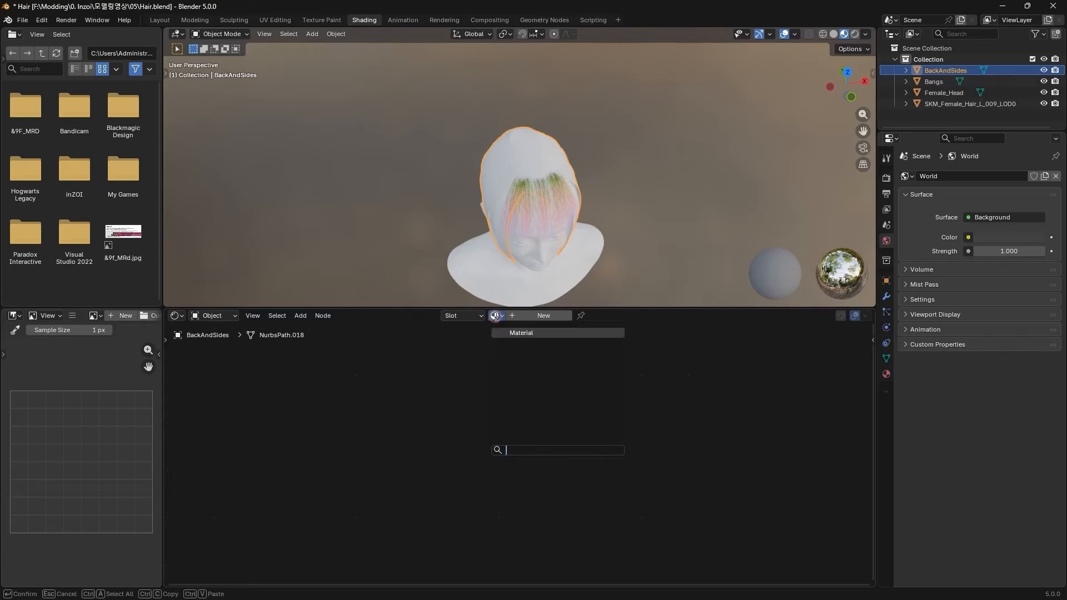
left_click(532, 334)
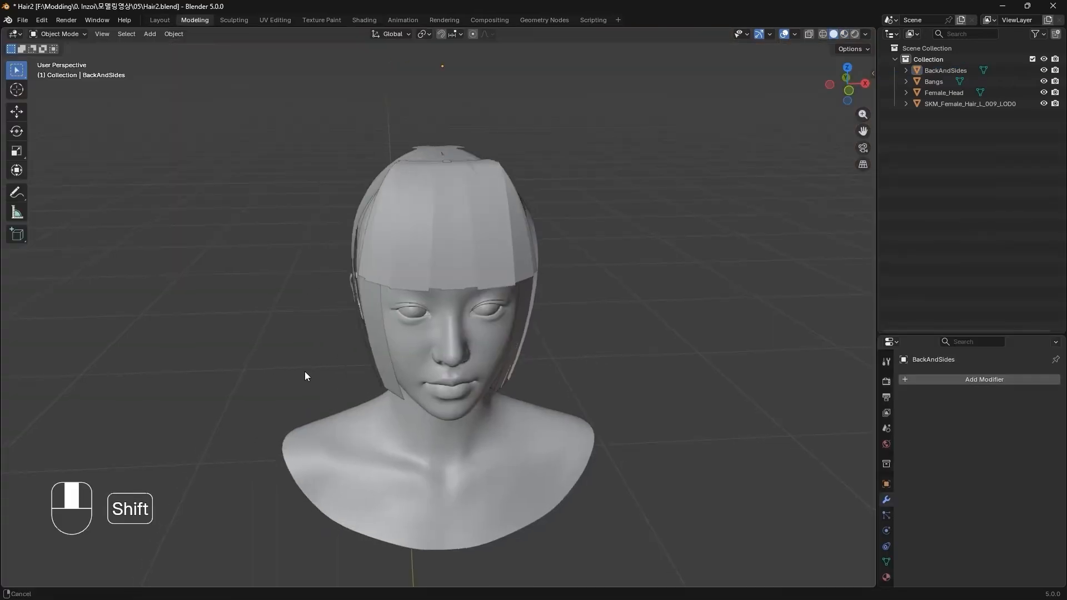
Display the UV maps of the BackAndSides object and copy its UV map's name.
middle_click_drag(304, 371, 305, 367, "shift")
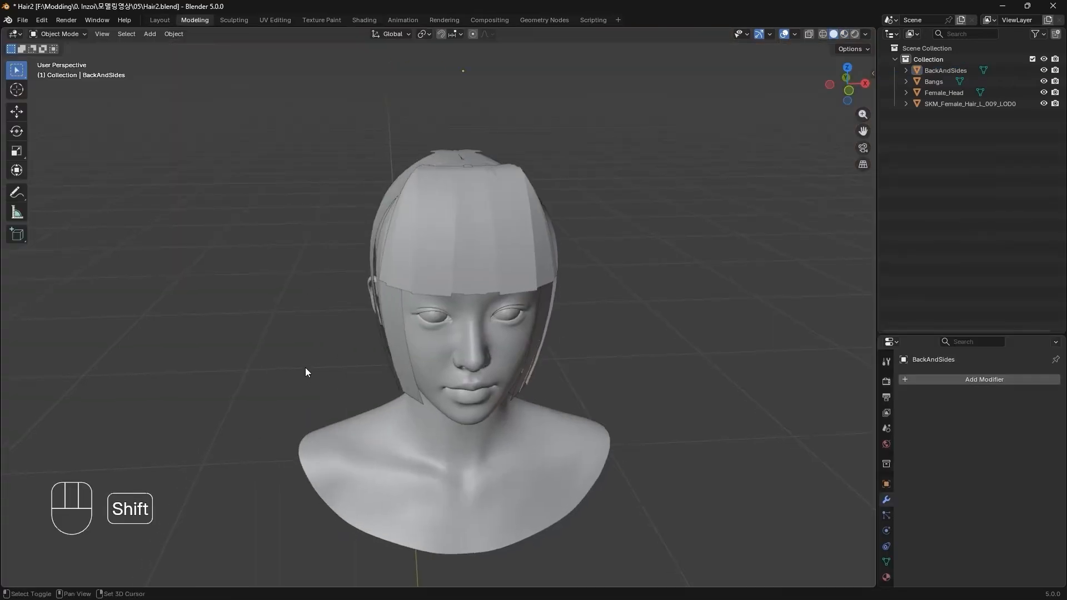
left_click(933, 69)
left_click_drag(956, 332, 957, 143)
left_click(887, 383)
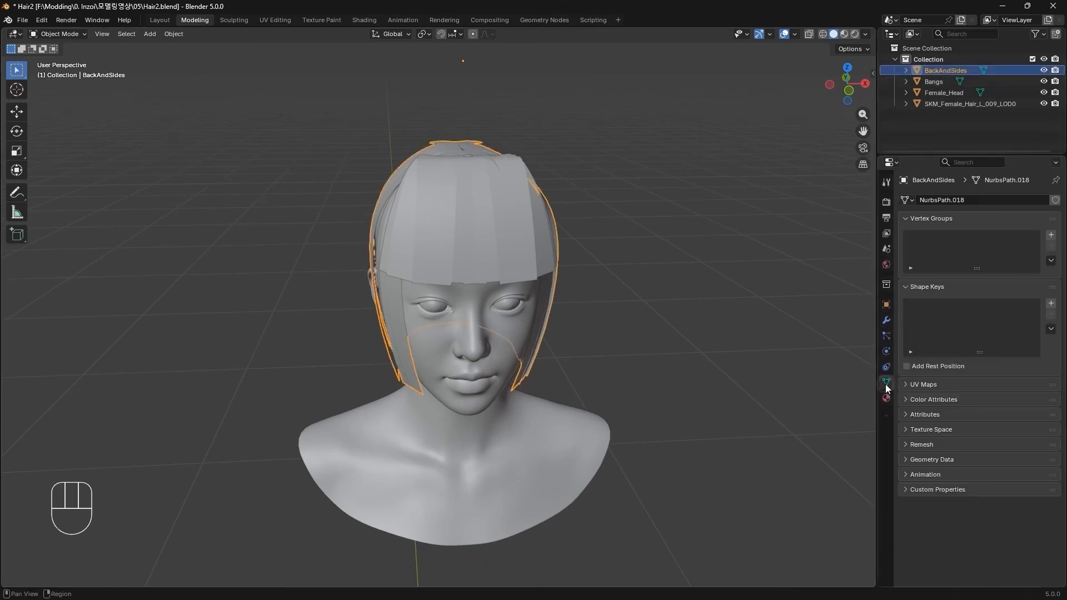
left_click(903, 384)
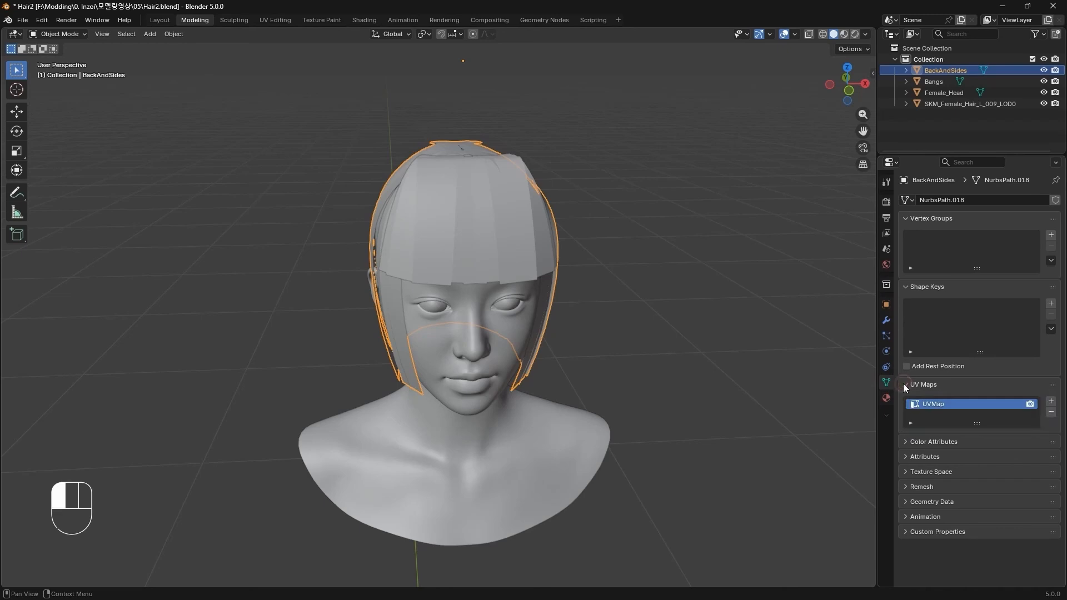
double_click(934, 406)
key("ctrl+c")
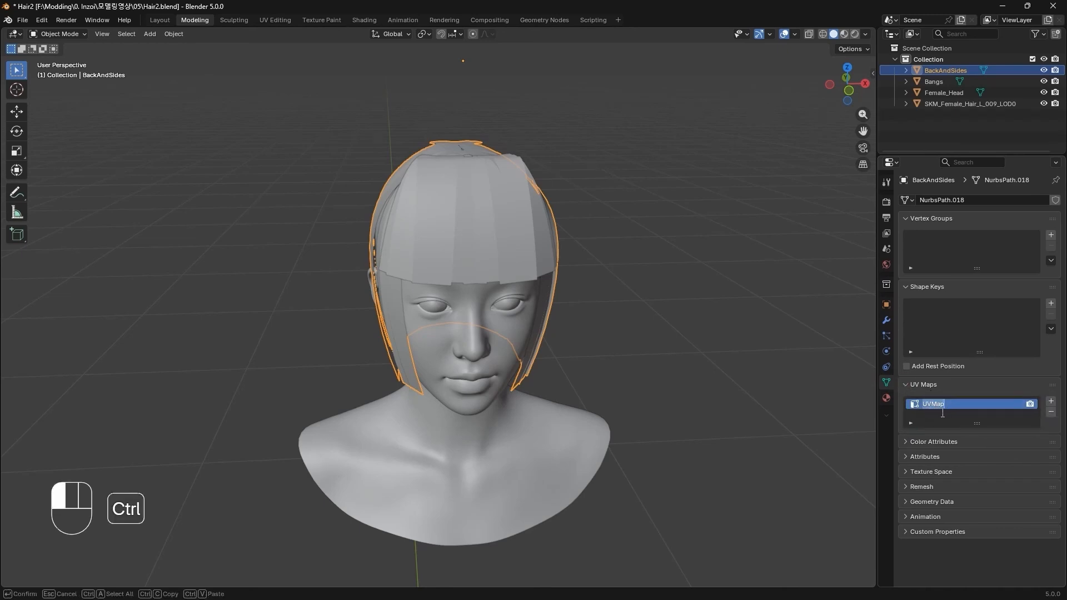
left_click(932, 414)
Compare the UV map lists of Bangs and SKM_Female_Hair_L_009_LOD0, selecting LightMapUV on the reference hair.
left_click(931, 79)
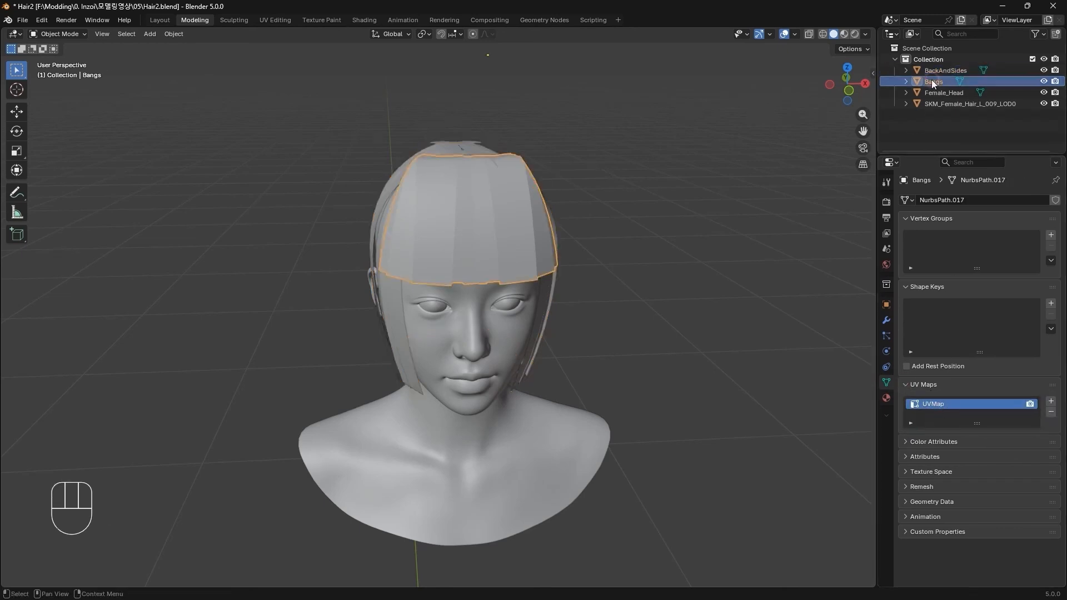
left_click(939, 105)
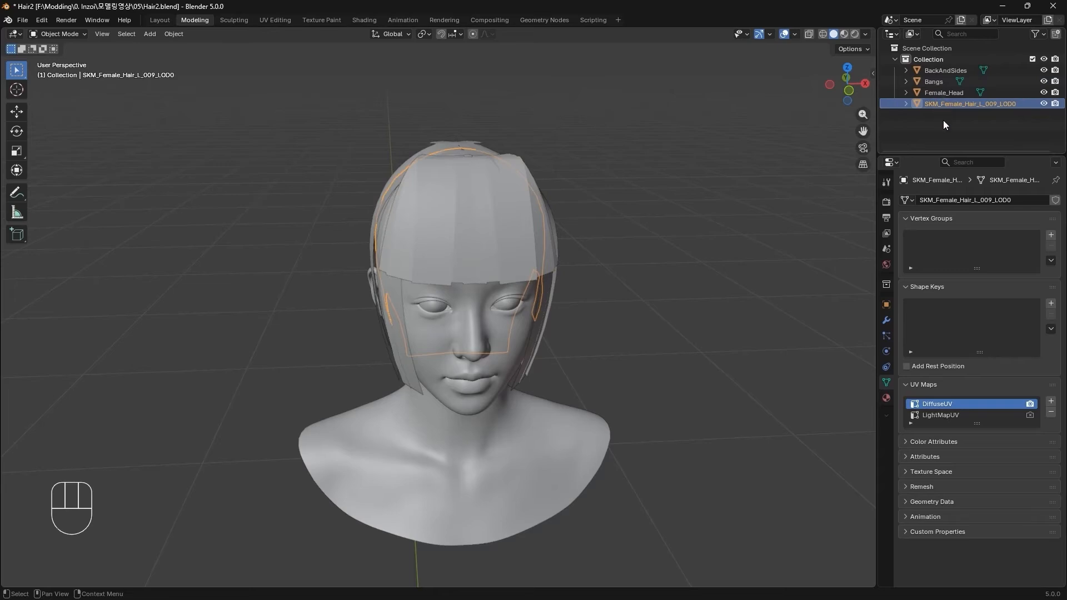
left_click(939, 415)
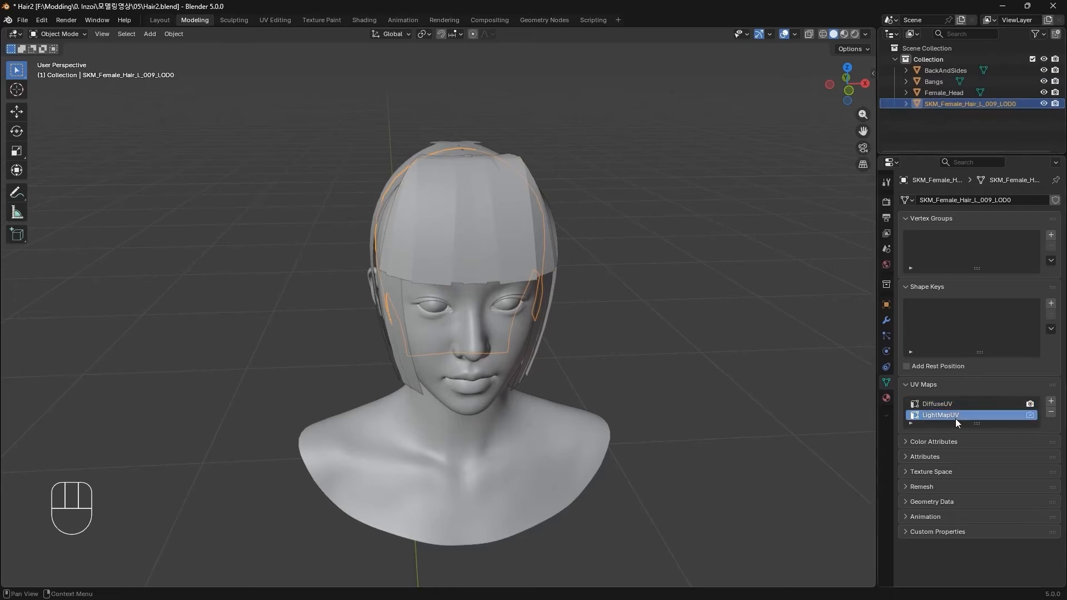
Remove LightMapUV from the reference hair, rename its DiffuseUV map as UVMap, and check it against BackAndSides and Bangs.
left_click(1052, 416)
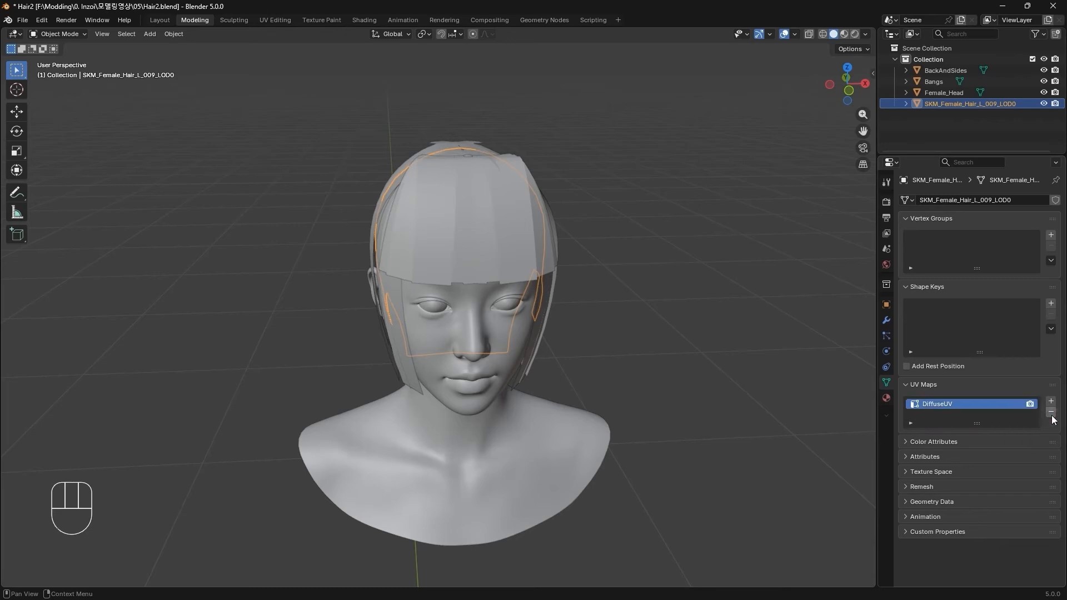
double_click(944, 406)
key("Return")
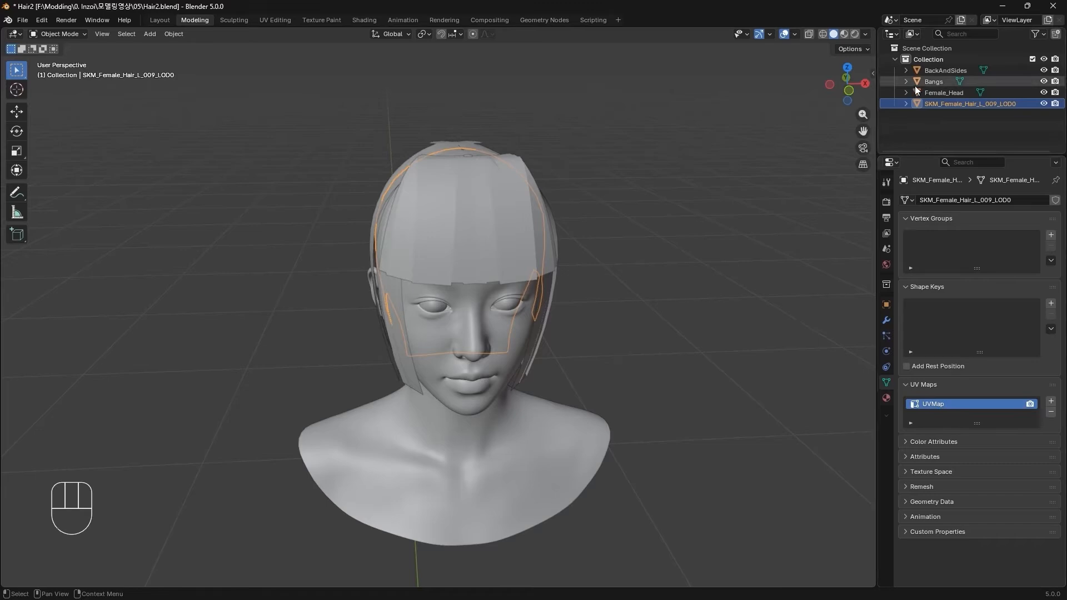
left_click(941, 68)
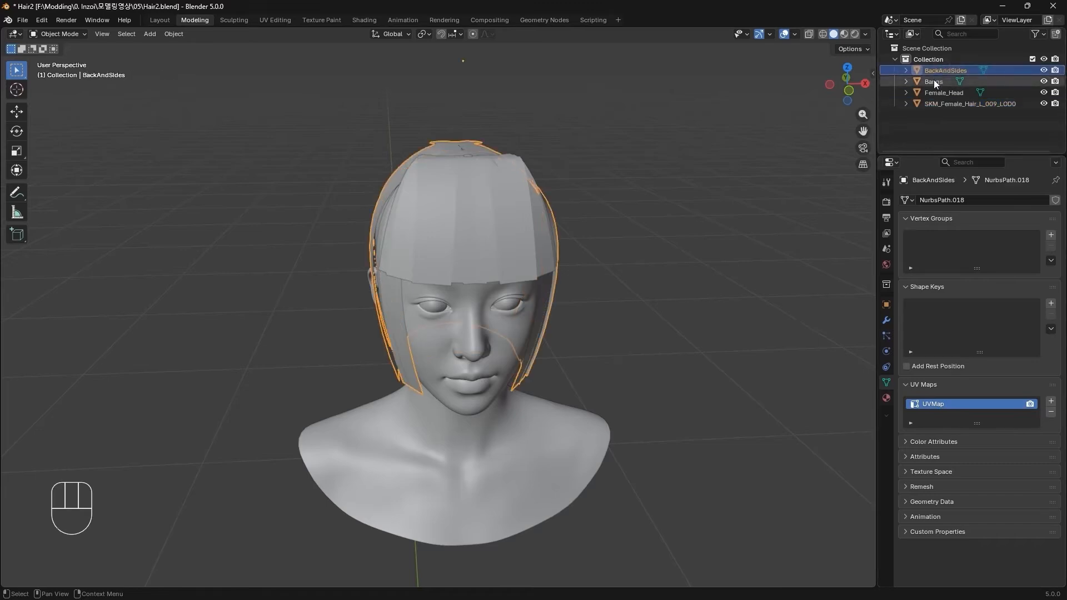
left_click(934, 81)
left_click(945, 105)
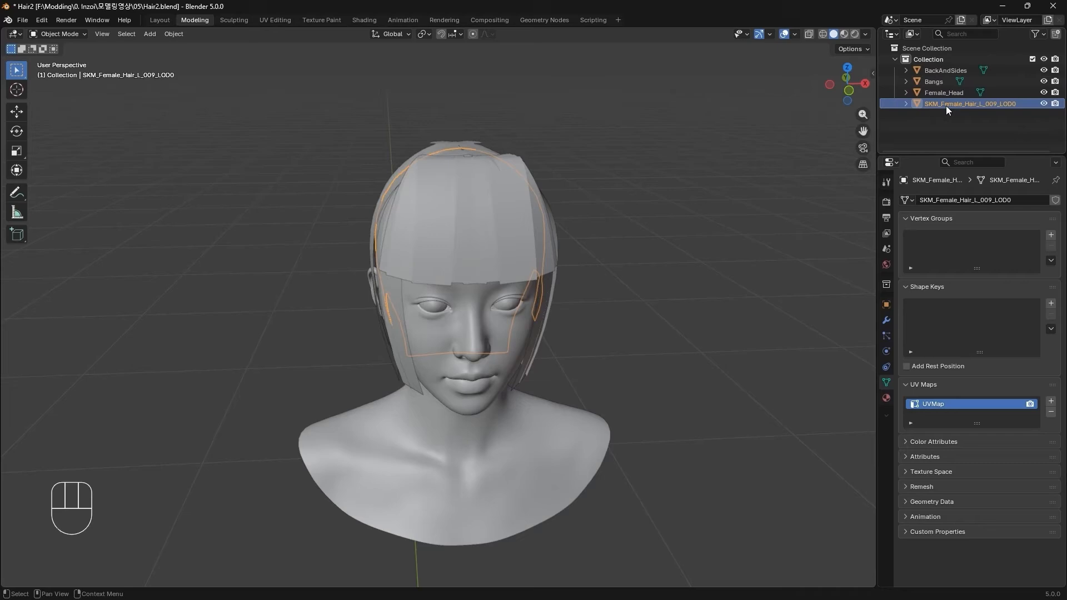
Delete the Female_Head object from the scene.
left_click(533, 440)
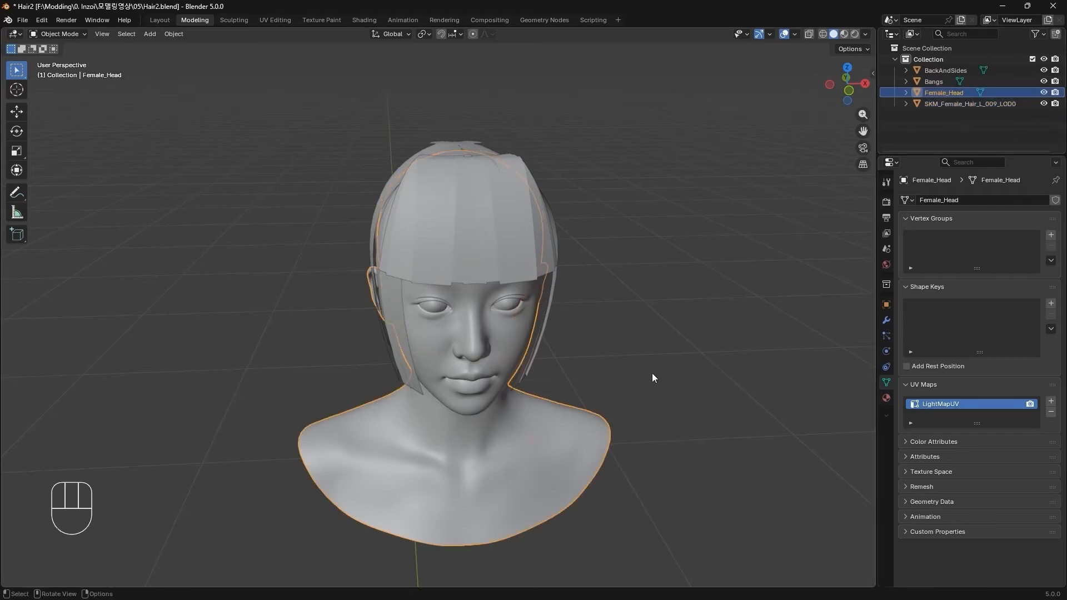
key("x")
left_click(677, 378)
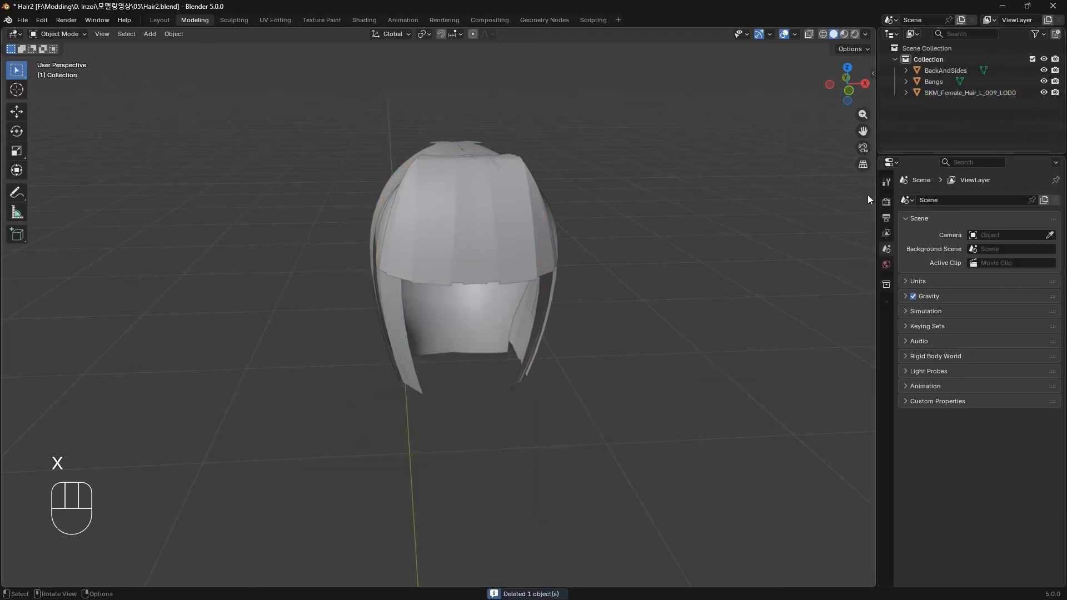
Join BackAndSides and Bangs into the SKM_Female_Hair_L_009_LOD0 object.
left_click(935, 93)
left_click(937, 71, "shift")
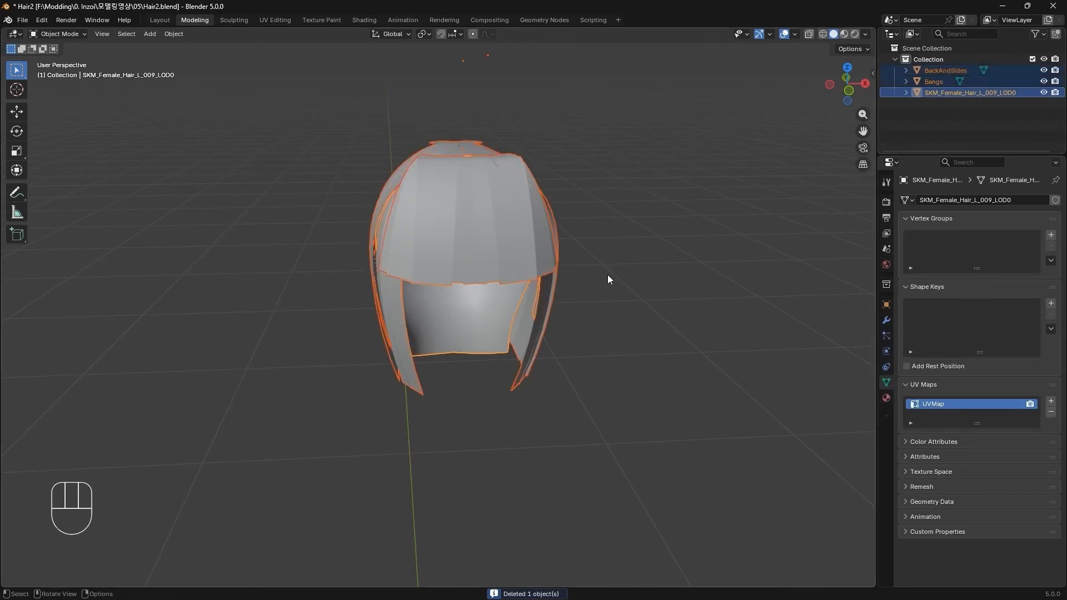
key("ctrl+j")
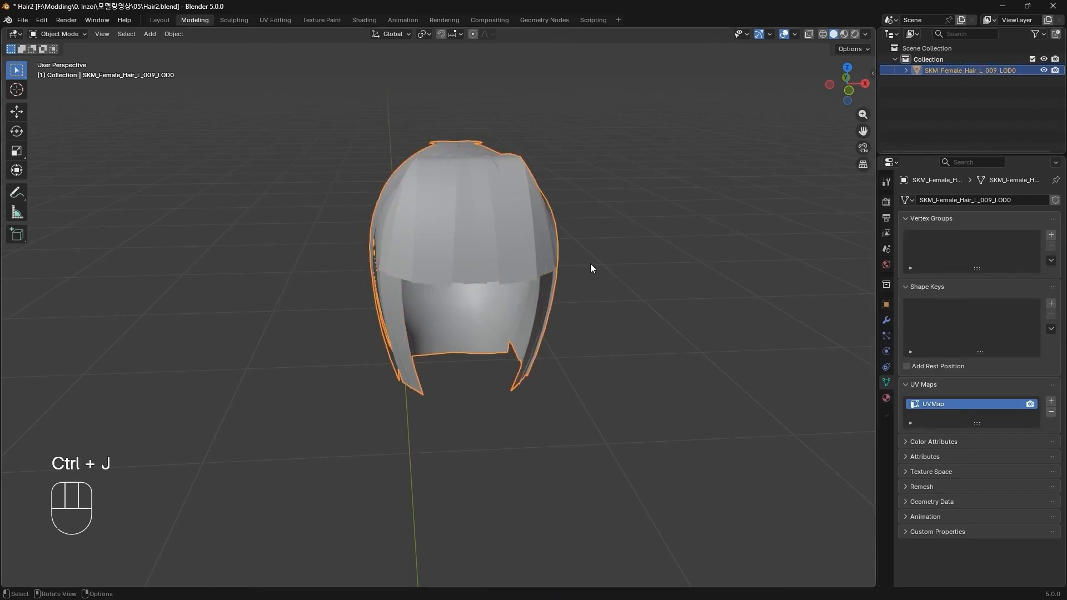
middle_click_drag(612, 267, 617, 306, "shift")
Rename the joined hair object as SKM_Hair.
double_click(941, 71)
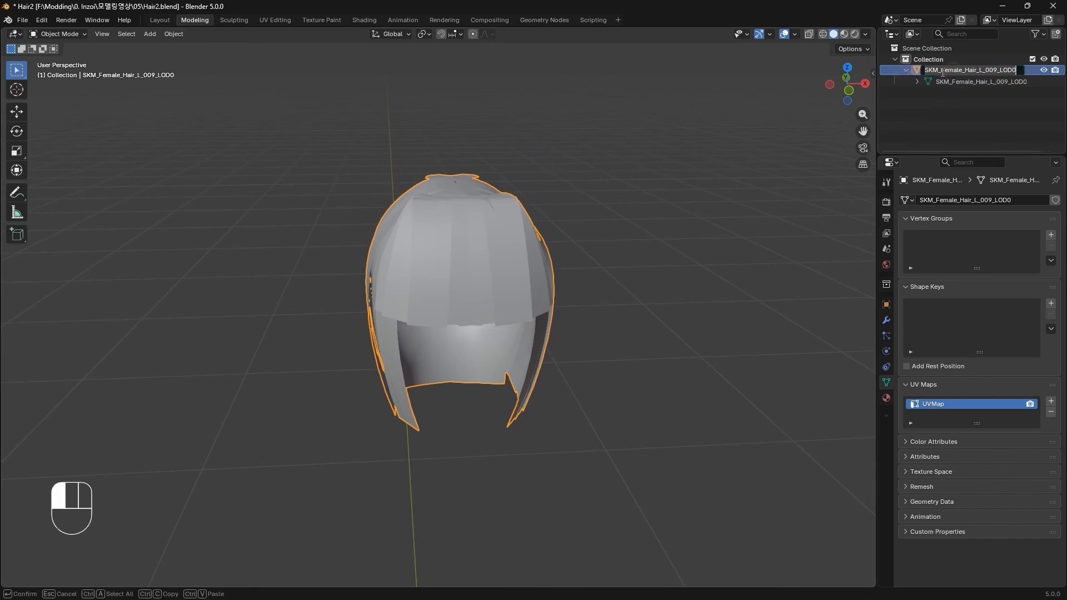
type("SKM_Haa")
key("BackSpace")
type("ir")
key("Return")
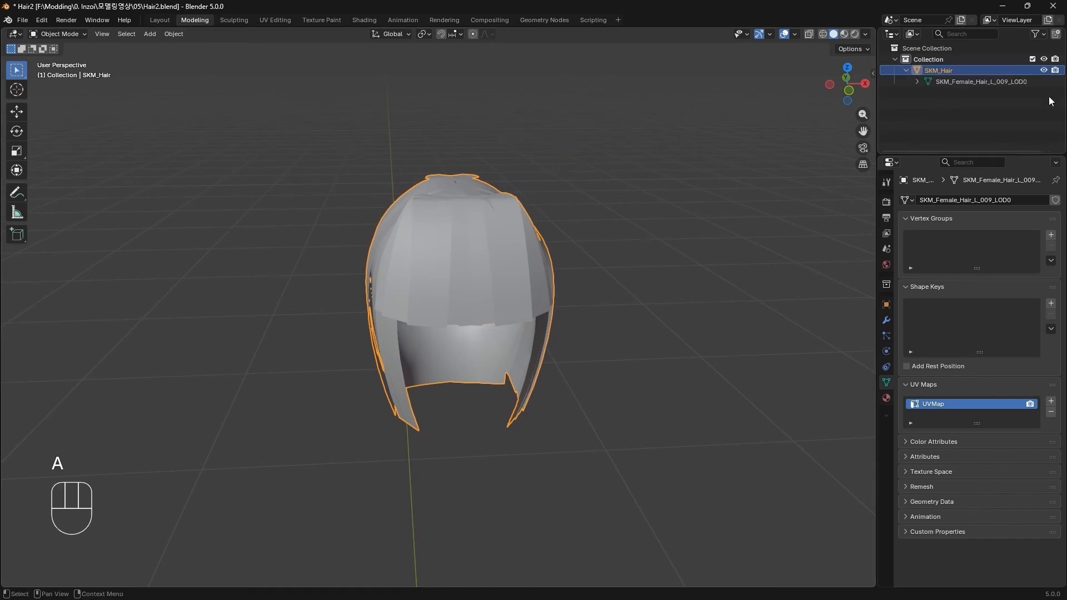
Rename the mesh data under the hair object as SKM_Hair.
double_click(942, 81)
key("Right")
key("shift+Left")
key("shift+Left")
key("shift+Left")
key("shift+Left")
key("shift+Left")
key("shift+Left")
key("shift+Left")
key("shift+Left")
key("shift+Left")
key("shift+Left")
key("shift+Left")
key("shift+Left")
key("shift+Left")
key("shift+Left")
key("shift+Left")
key("shift+Left")
key("shift+Left")
key("shift+Left")
key("shift+Left")
key("shift+Left")
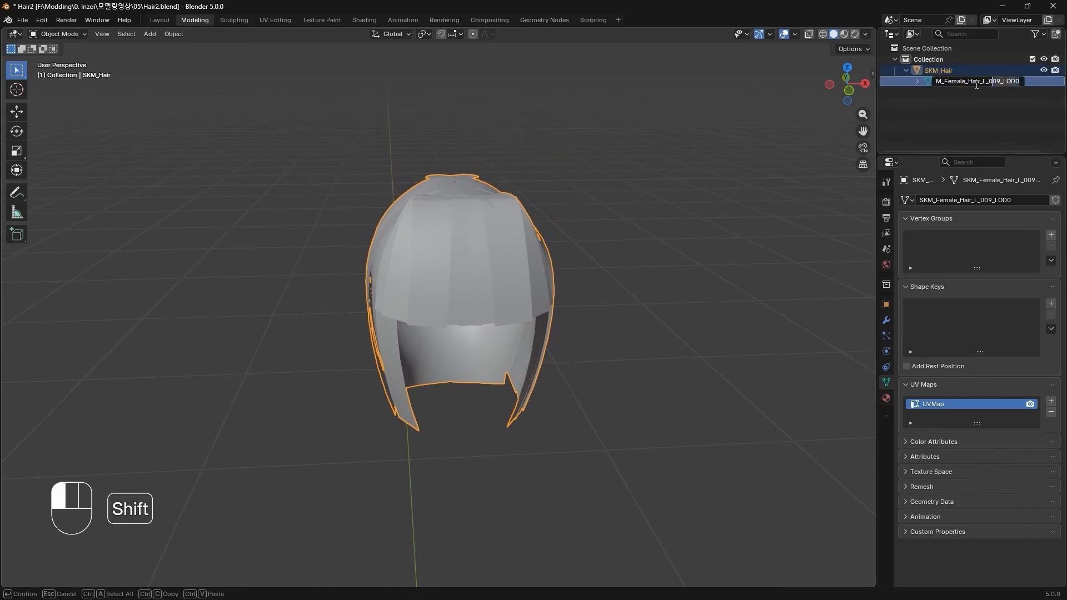
type("Hair")
key("Return")
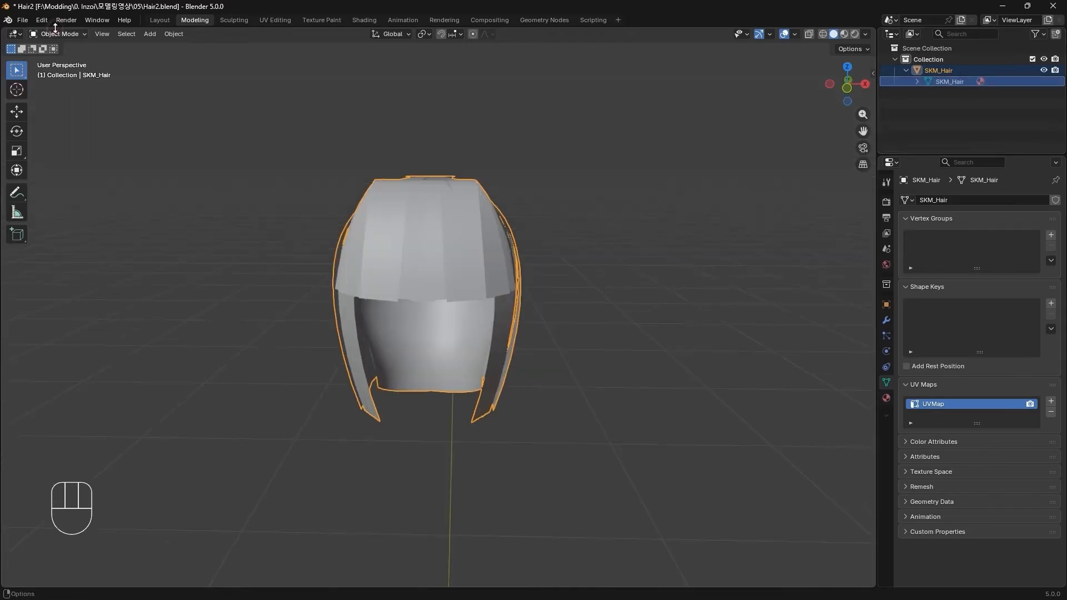
In Edit Mode, select all the hair strips while leaving the inner scalp mesh unselected.
left_click(55, 34)
left_click(62, 60)
left_click(627, 339)
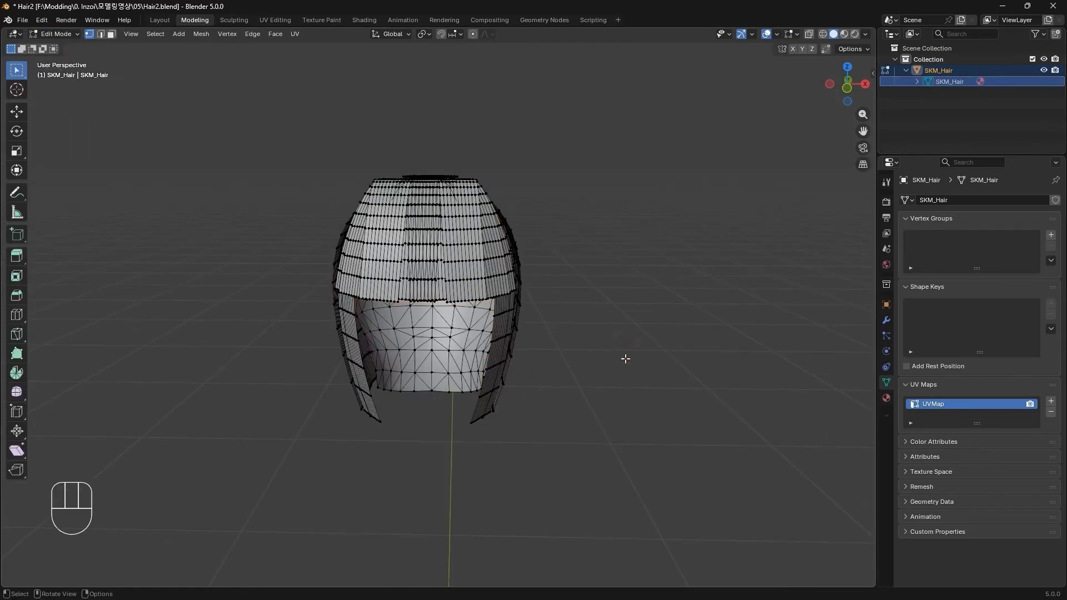
middle_click_drag(624, 357, 458, 357)
key("a")
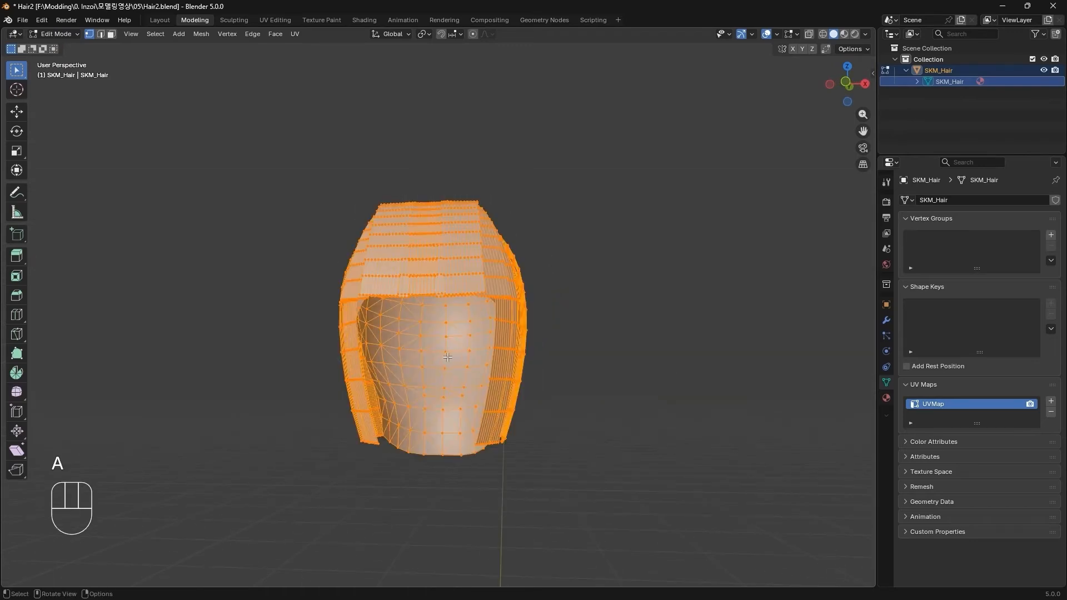
key("shift+l")
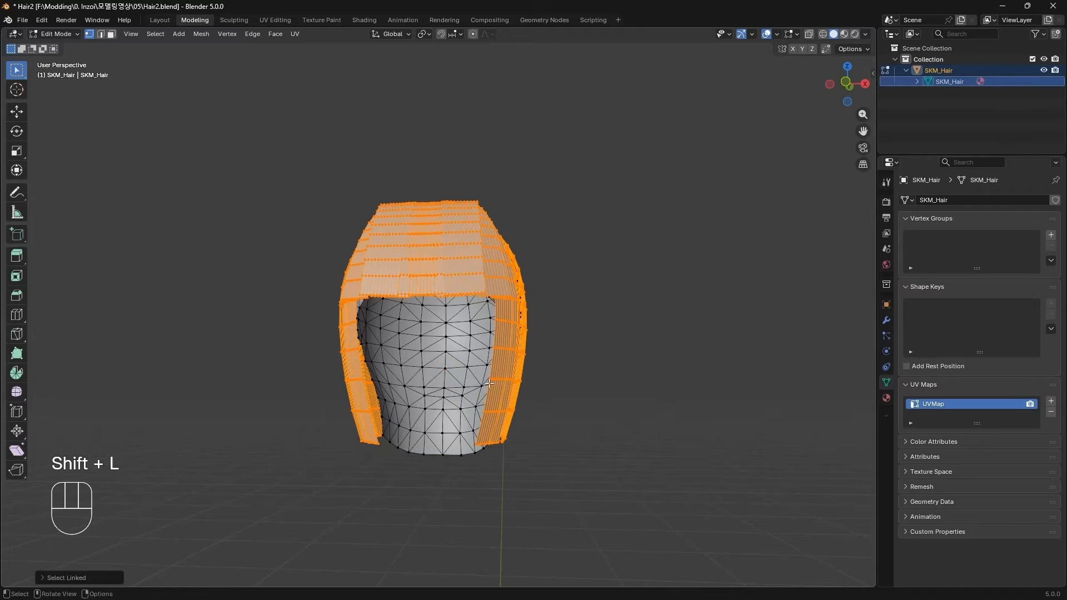
middle_click_drag(447, 357, 644, 453)
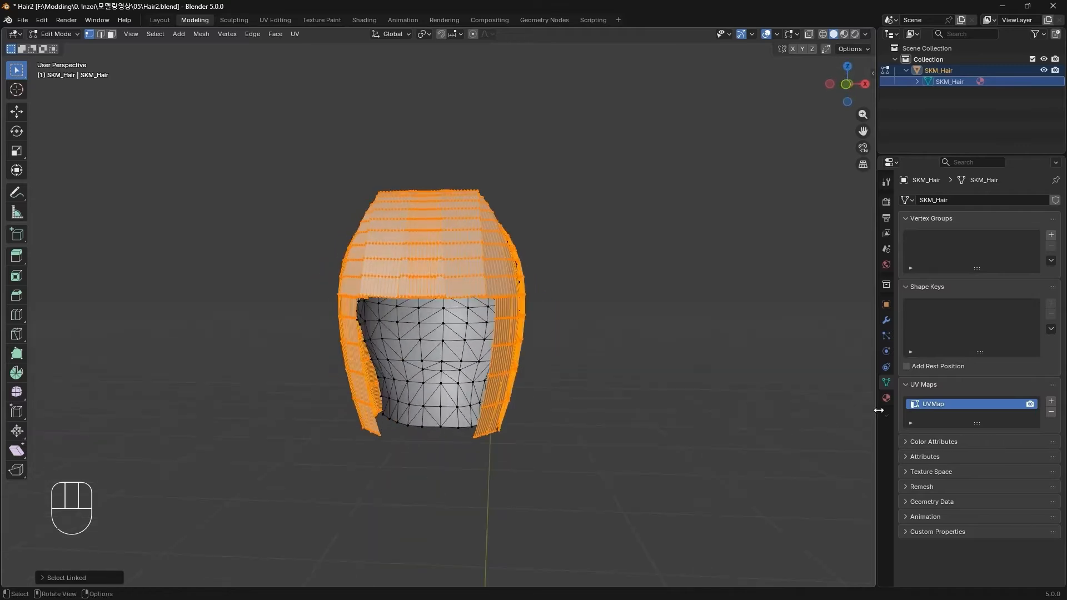
Rename the hair card material in the second slot of SKM_Hair as Hair.
left_click(886, 398)
left_click(937, 215)
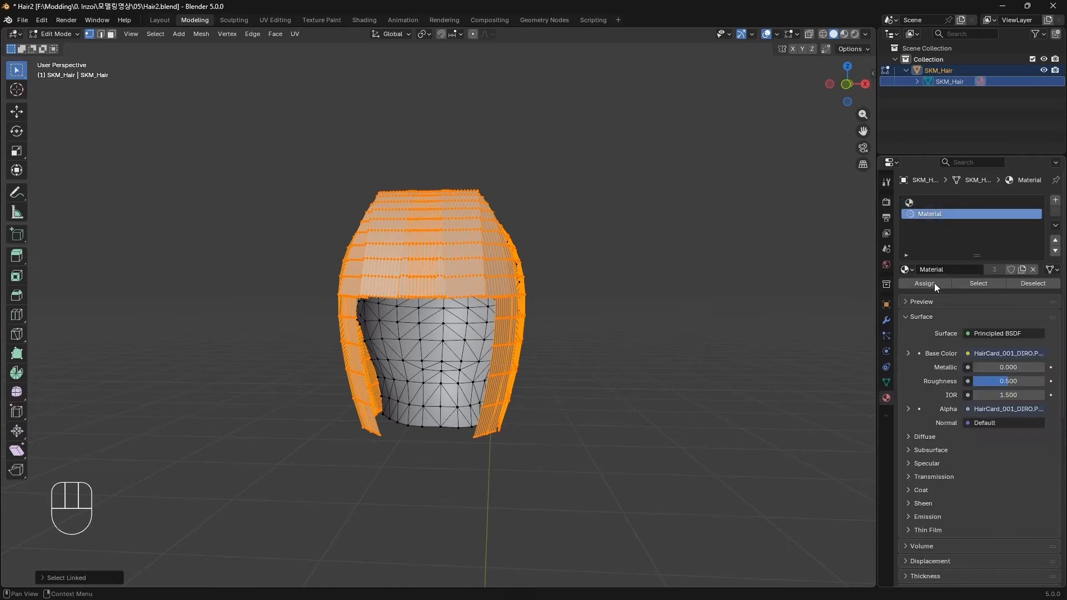
double_click(958, 269)
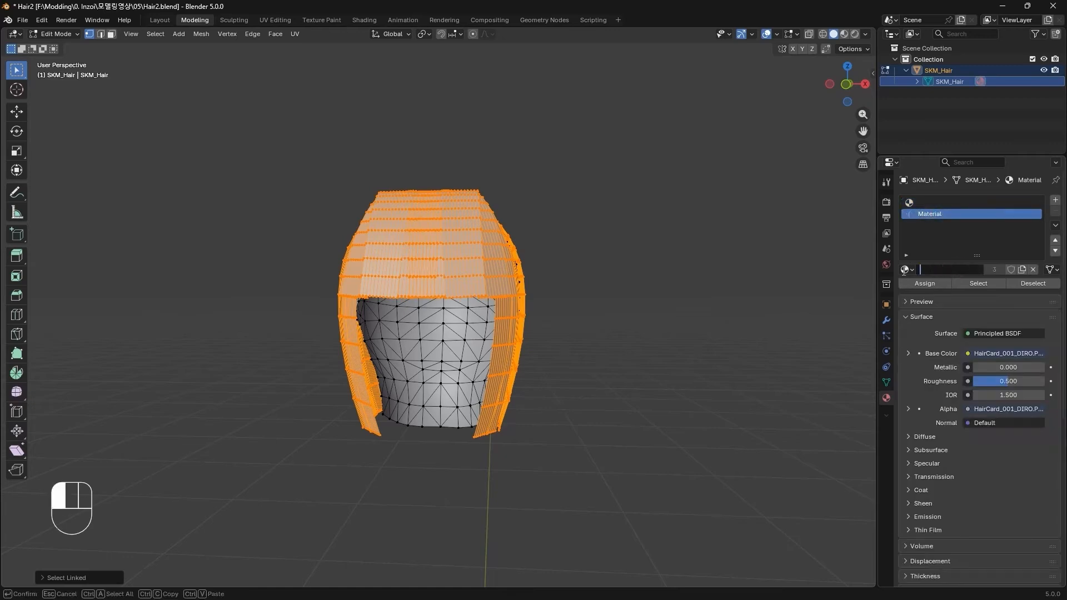
left_click(902, 271)
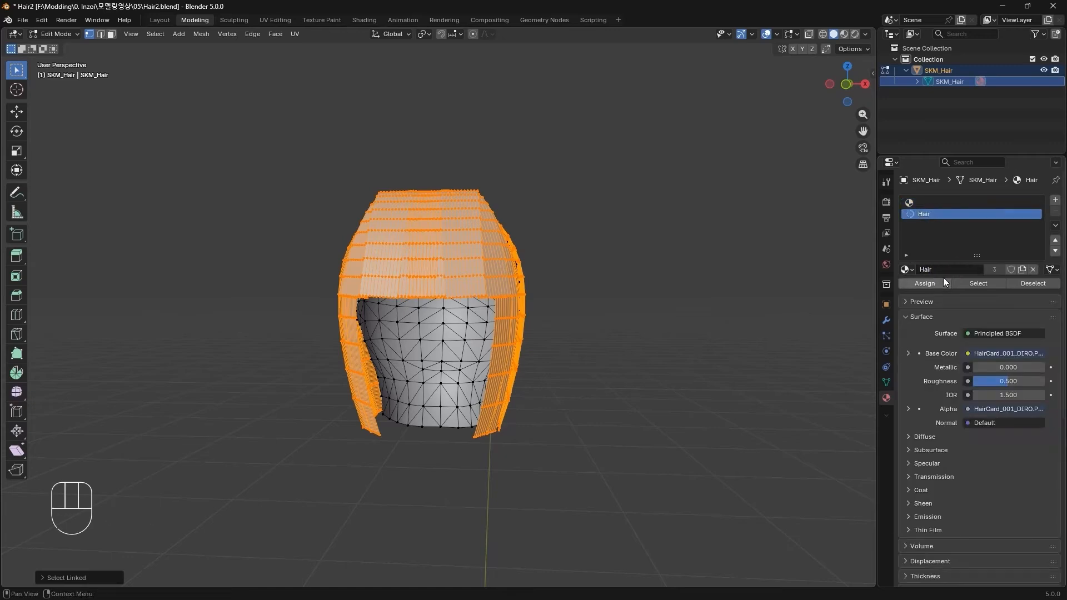
Move the Hair material to the first slot and assign it to the selected hair strips, clearing the mesh selection at the end.
left_click(1056, 240)
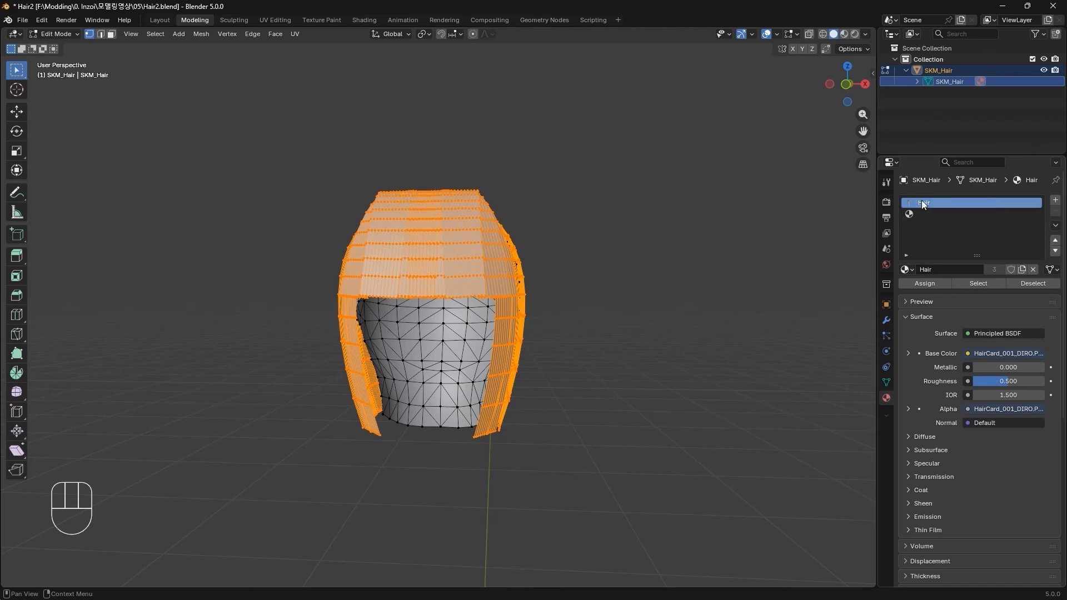
left_click(920, 286)
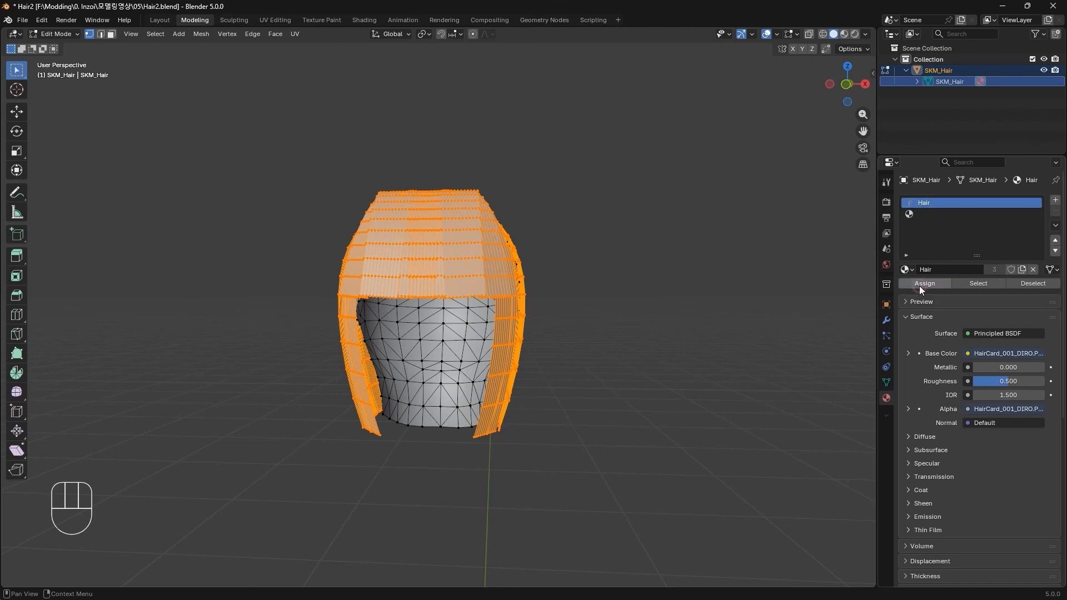
left_click(921, 214)
left_click(670, 365)
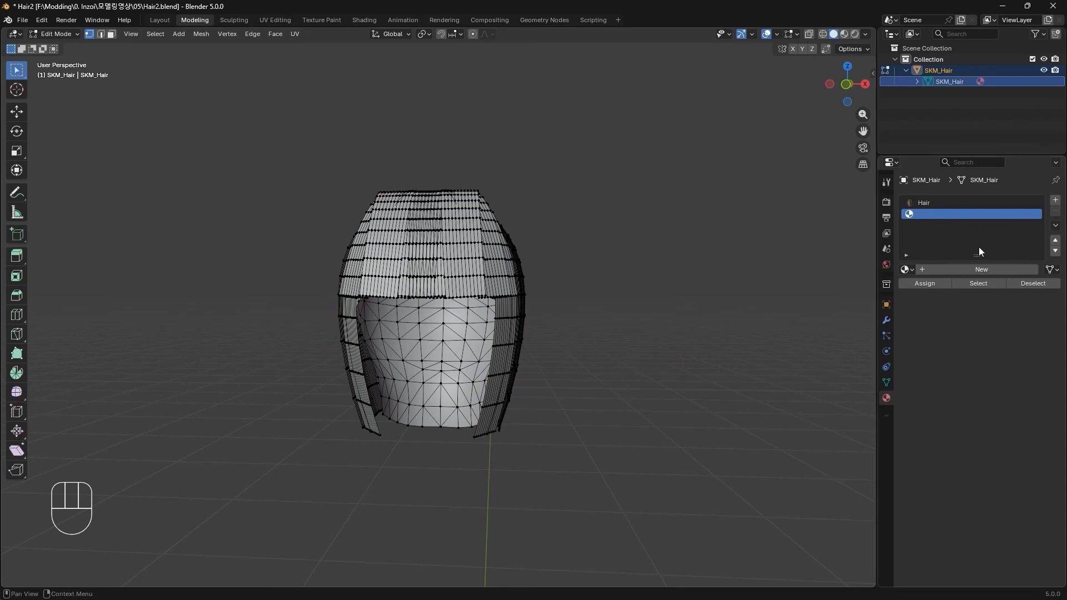
Create a new material in the empty second slot and name it Hair_Scalp.
left_click(988, 270)
left_click(967, 270)
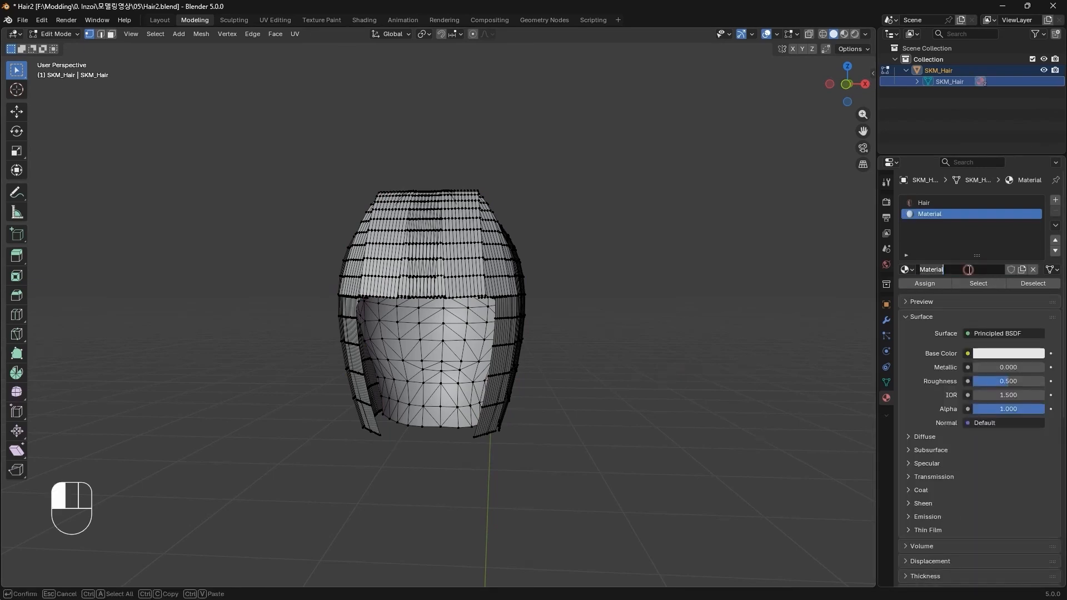
type("Hair_Scalp")
key("Return")
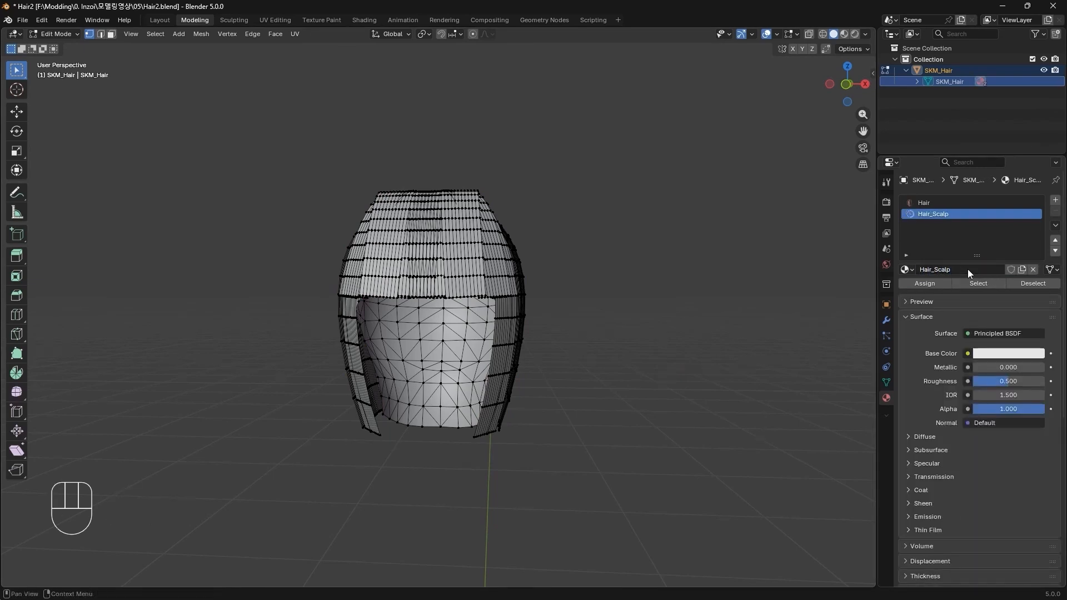
Select the linked inner scalp mesh and assign the Hair_Scalp material to it.
middle_click_drag(627, 352, 505, 342)
middle_click_drag(424, 357, 442, 320, "shift")
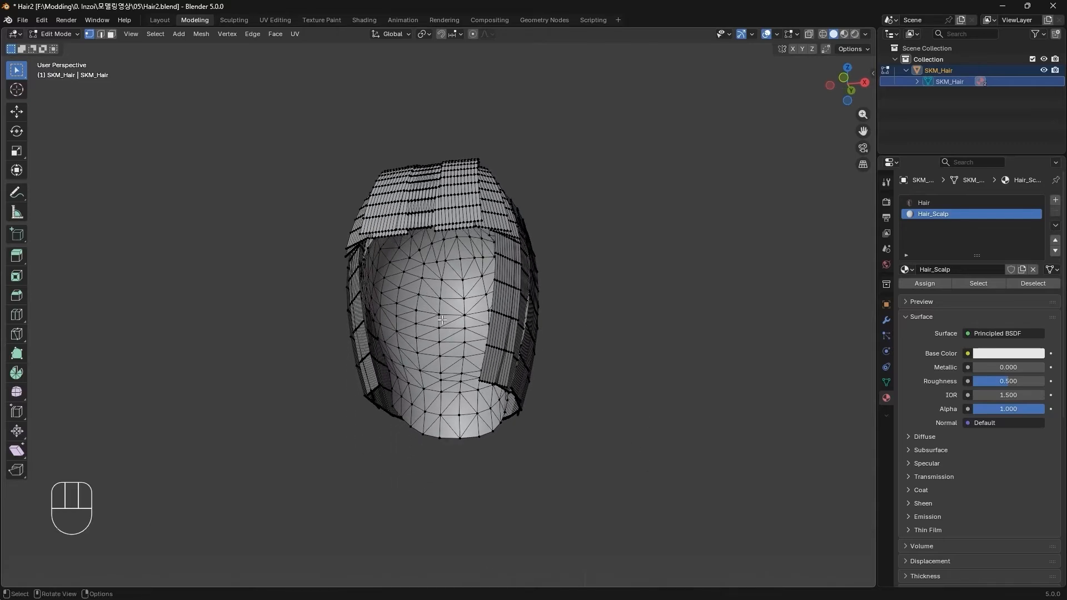
key("l")
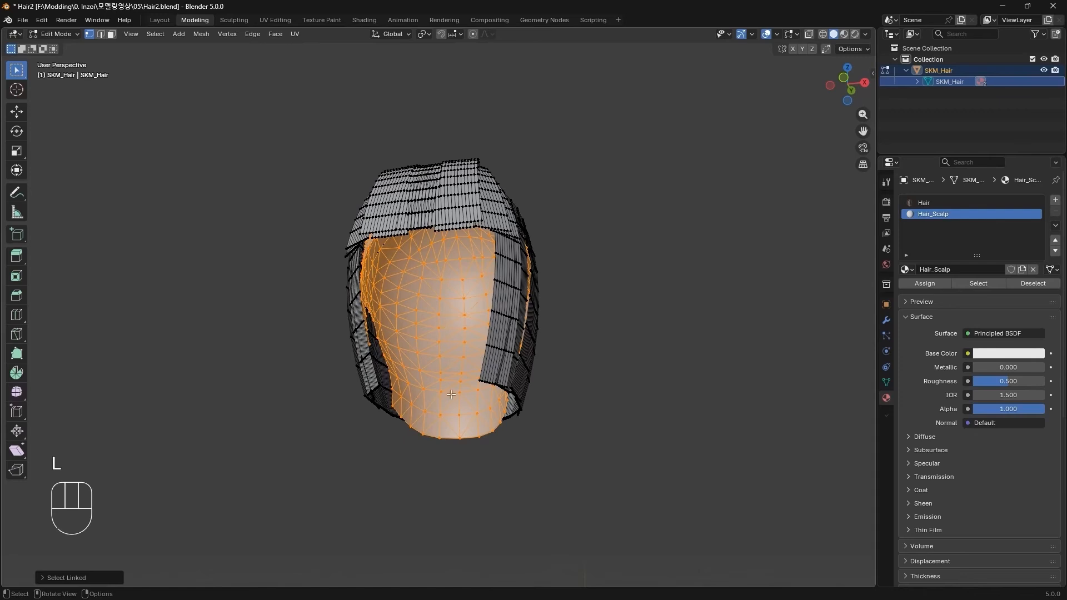
middle_click_drag(700, 439, 742, 436)
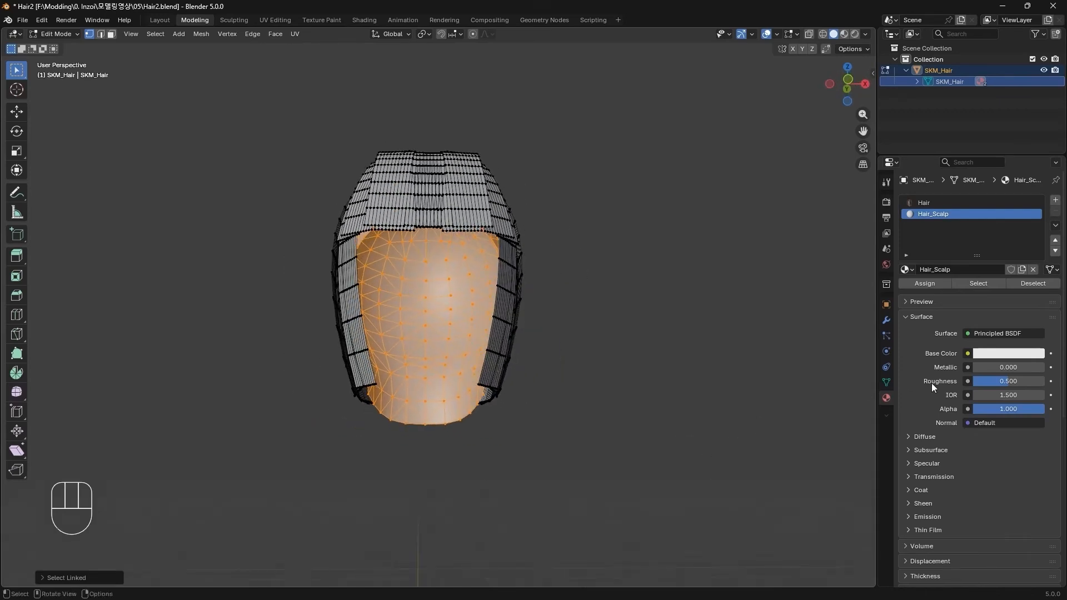
left_click(923, 284)
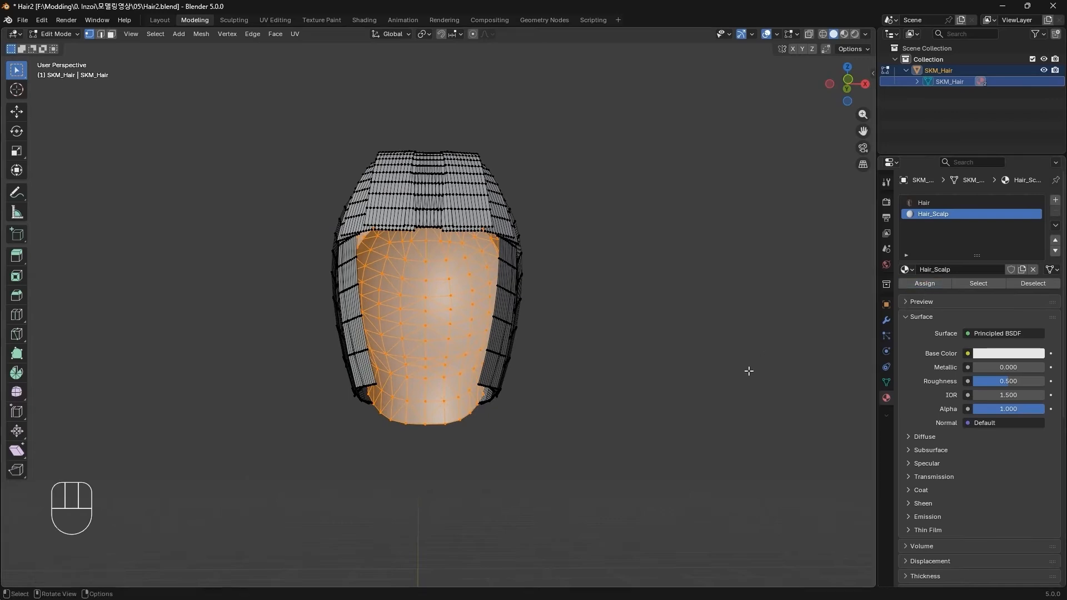
middle_click_drag(708, 414, 699, 438)
middle_click_drag(701, 392, 714, 437, "shift")
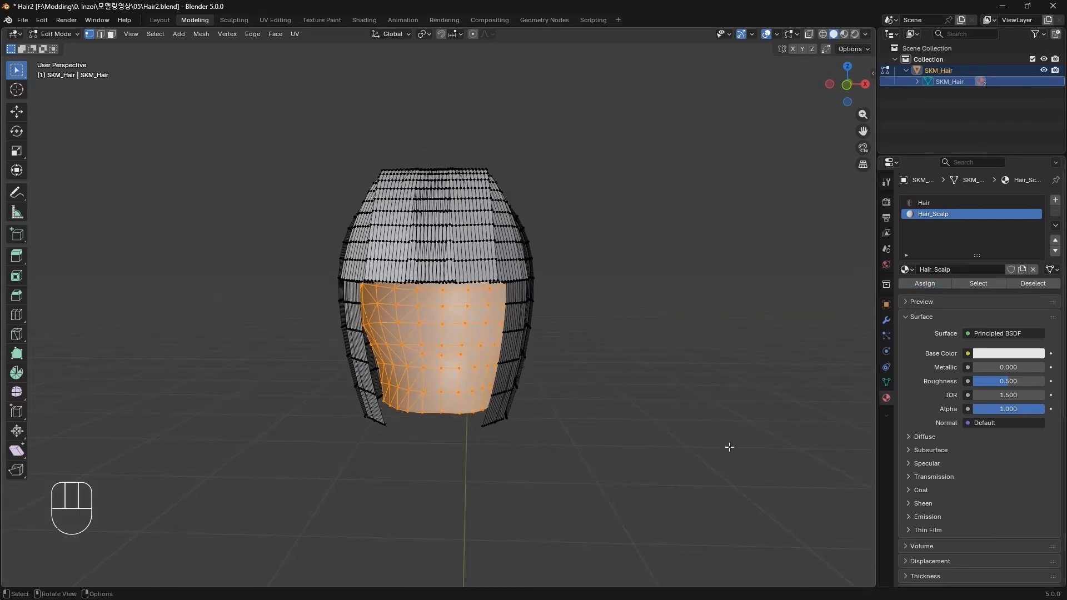
Return to Object Mode and deselect the SKM_Hair object.
left_click(65, 34)
left_click(61, 45)
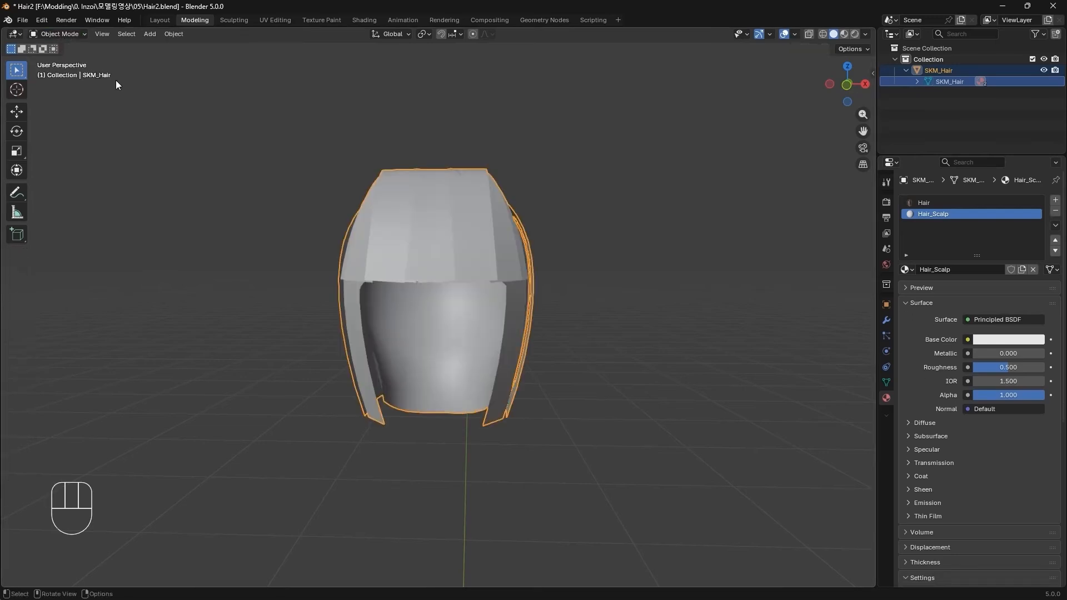
left_click(610, 374)
middle_click_drag(612, 410, 68, 73)
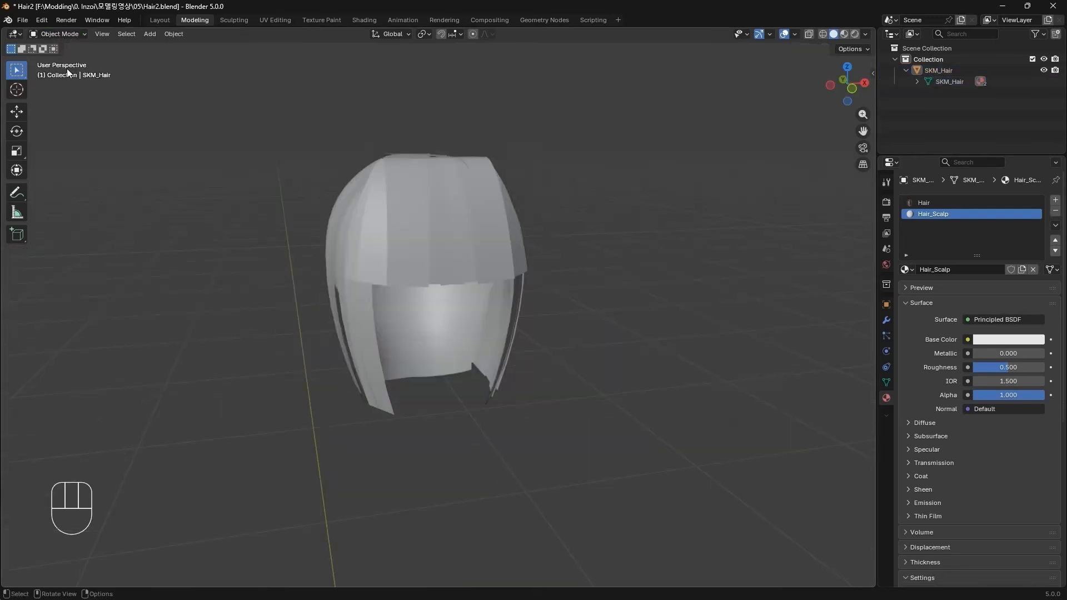
Start an FBX export of the finished hair.
left_click(22, 21)
mouse_move(102, 192)
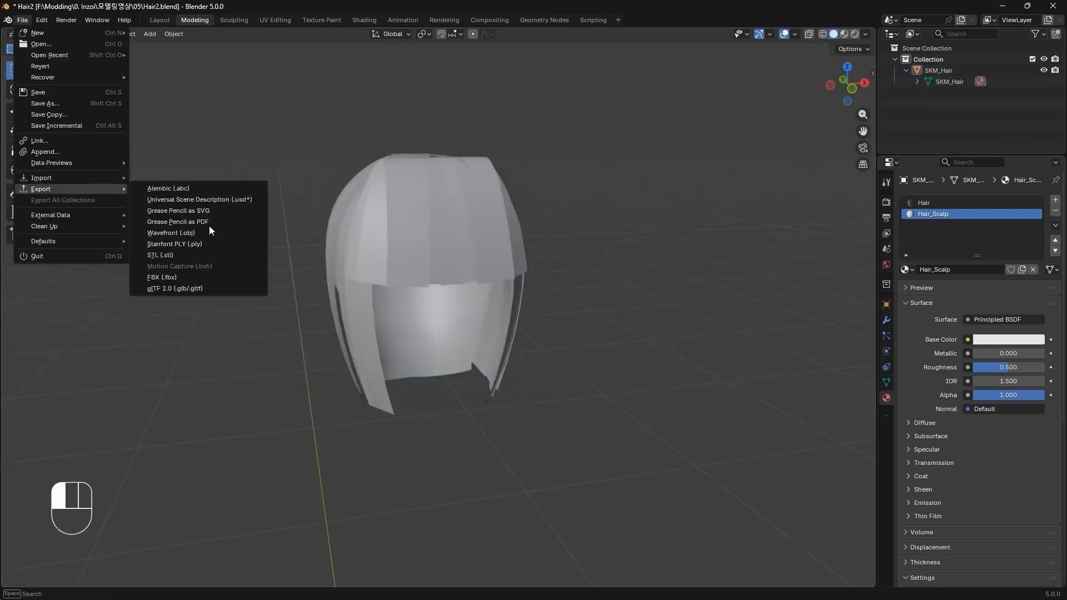
left_click(254, 275)
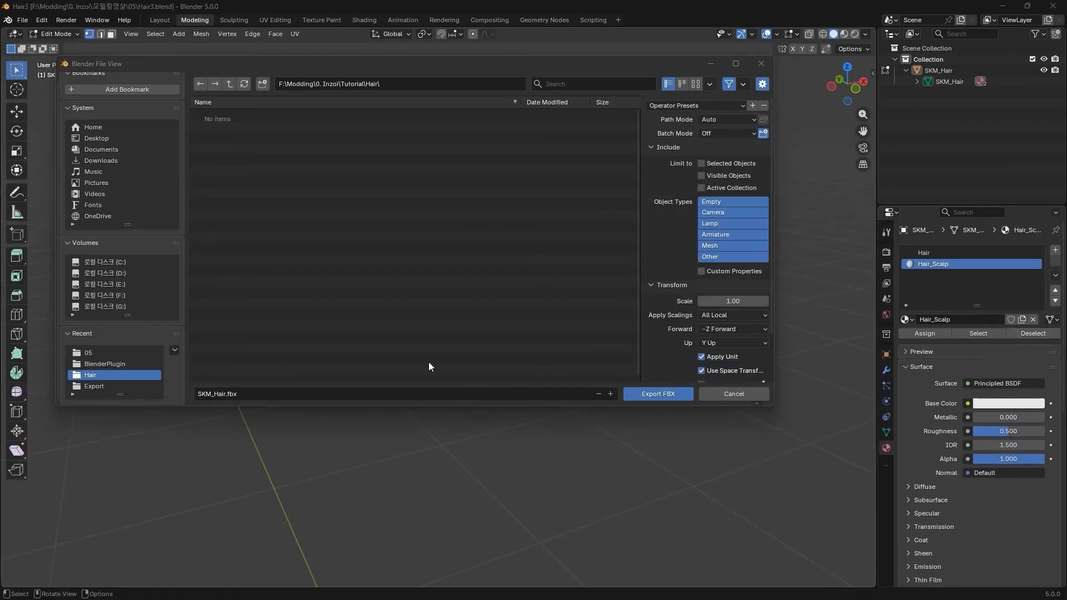